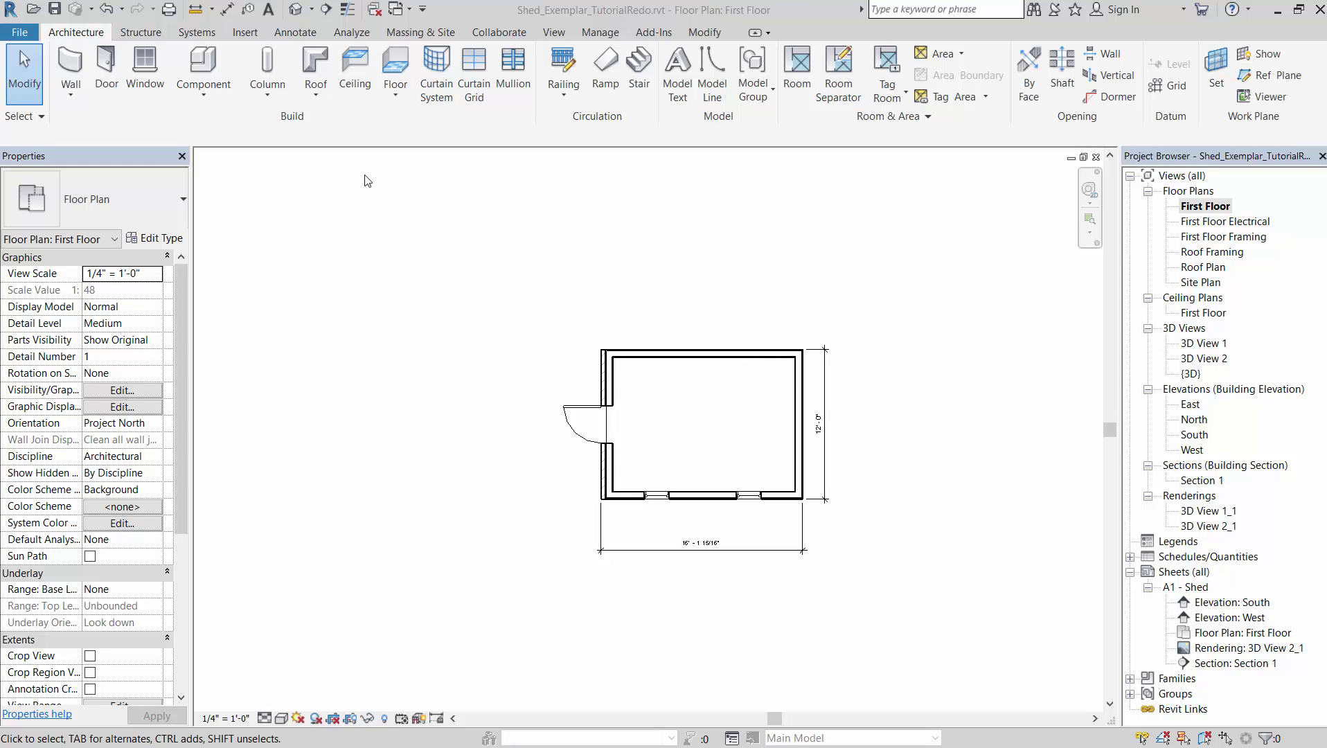
- Save the project and draw an Interior - 4 1/2" Partition wall across the middle of the shed, from the upper to the lower exterior wall
click(73, 72)
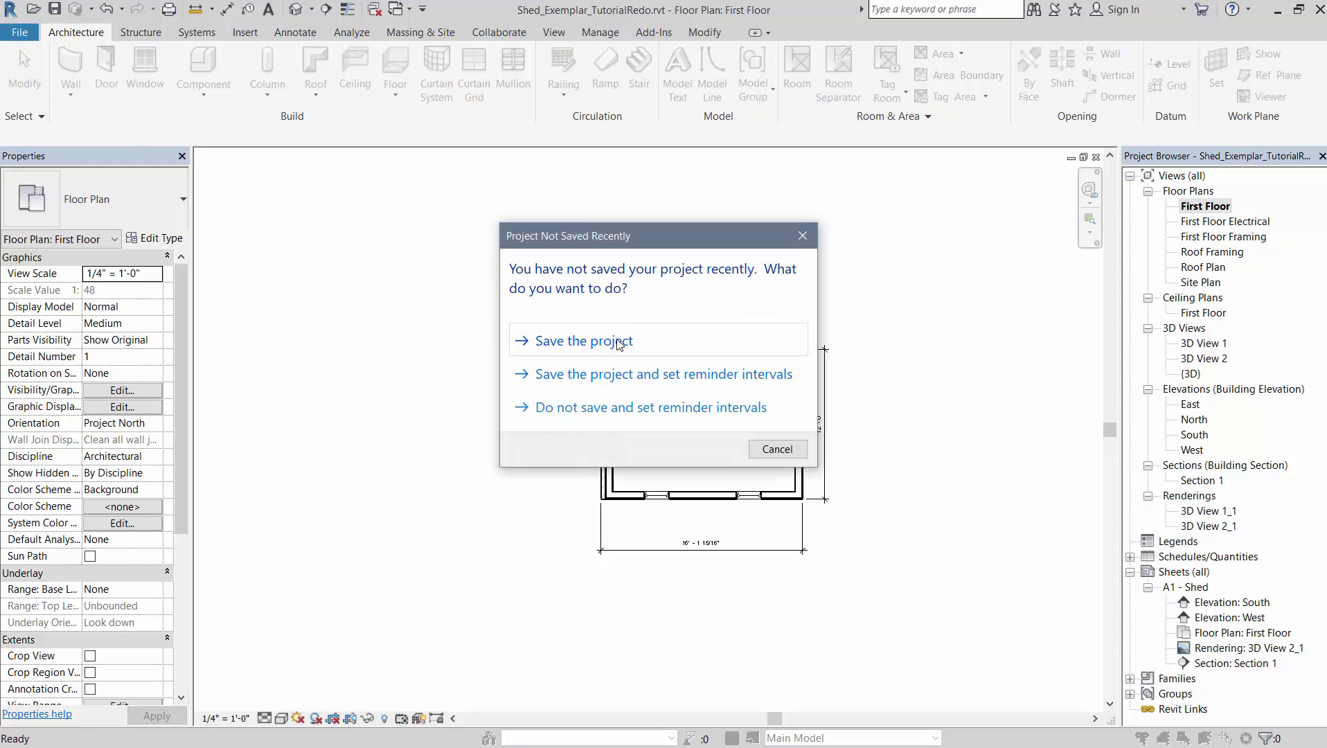
click(618, 343)
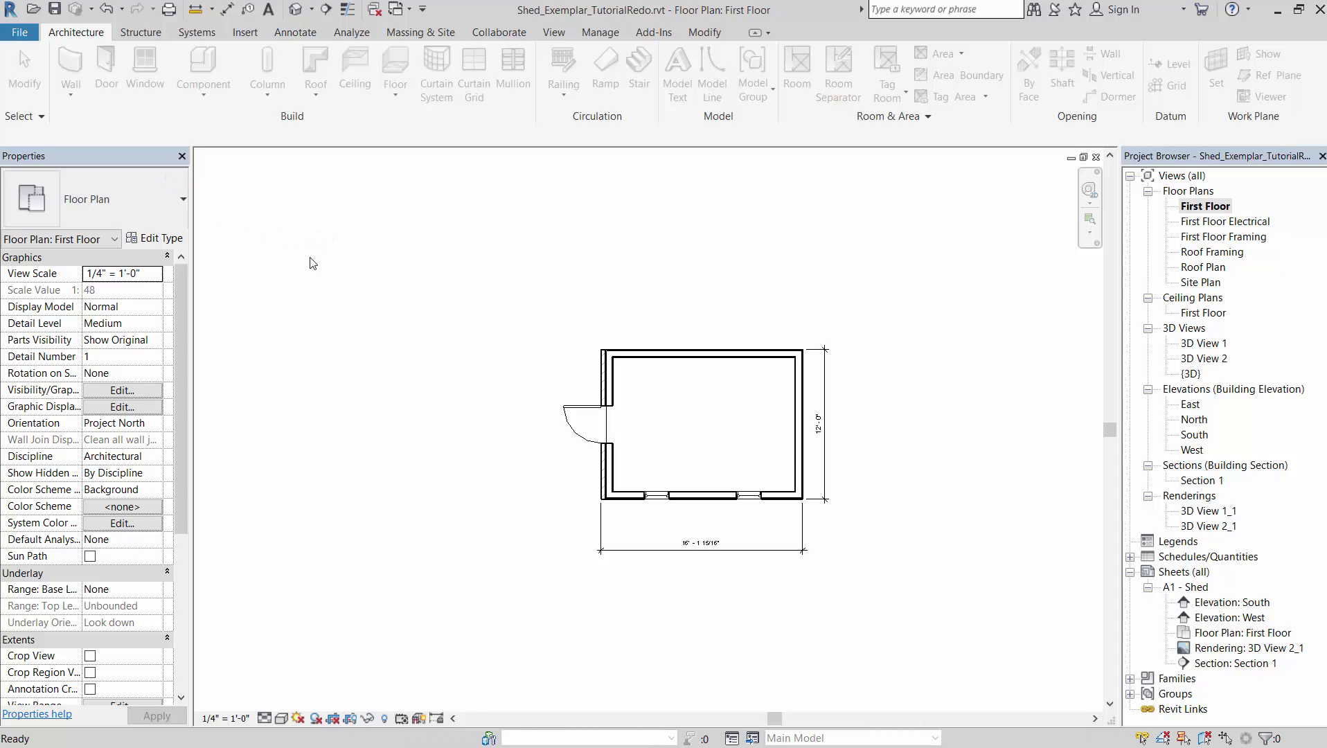
key(w)
key(a)
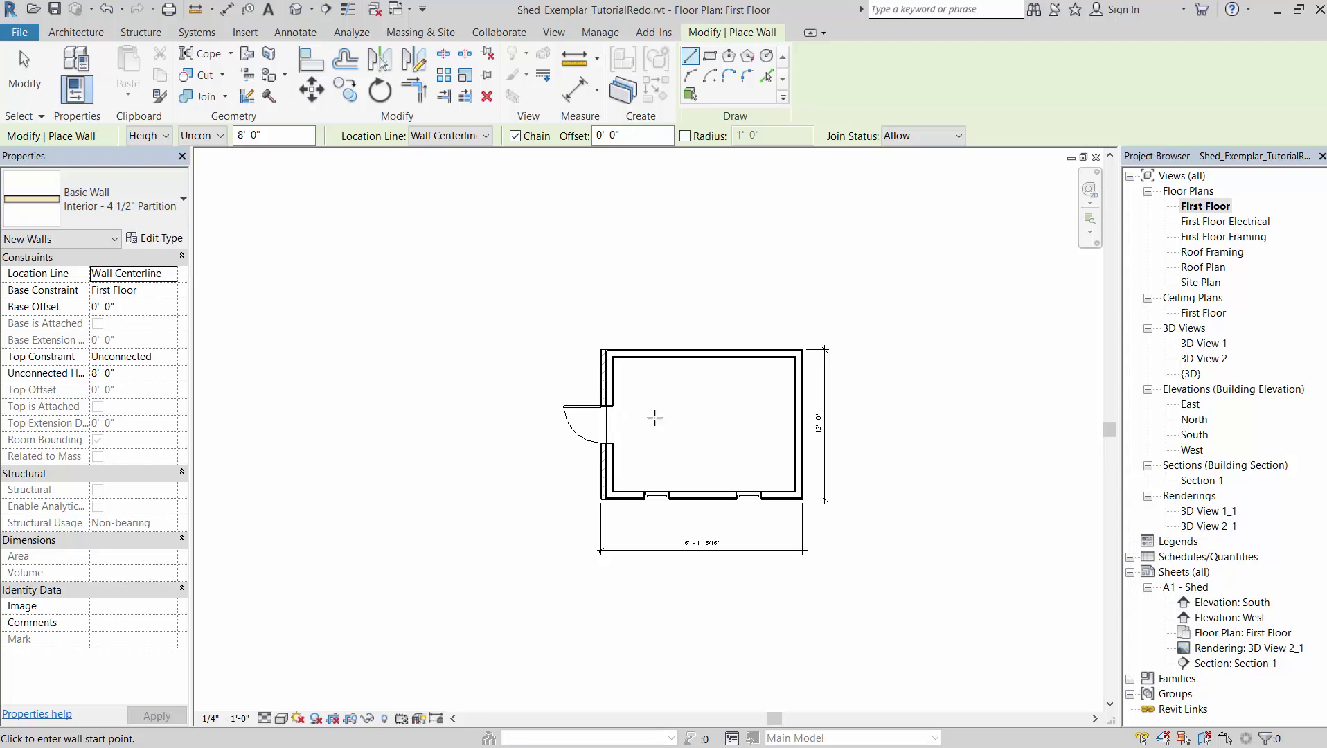
click(703, 354)
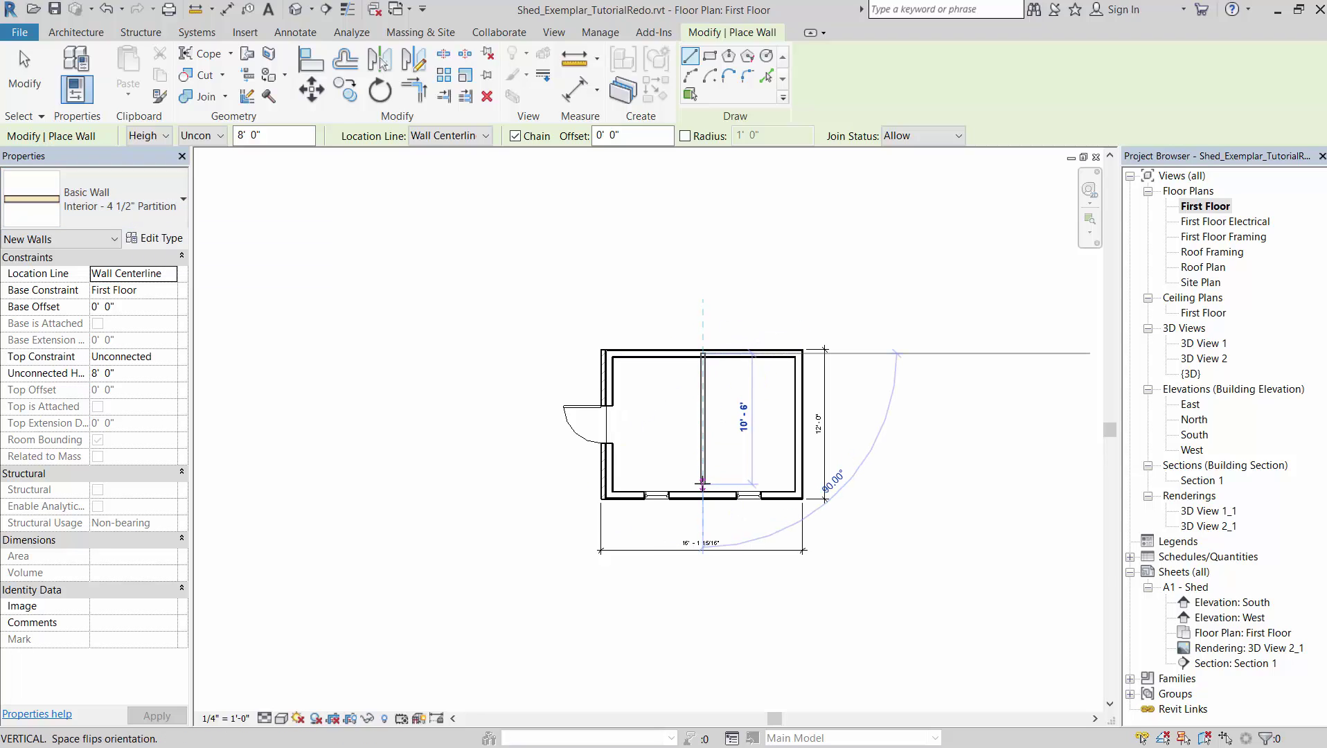
click(703, 484)
key(Escape)
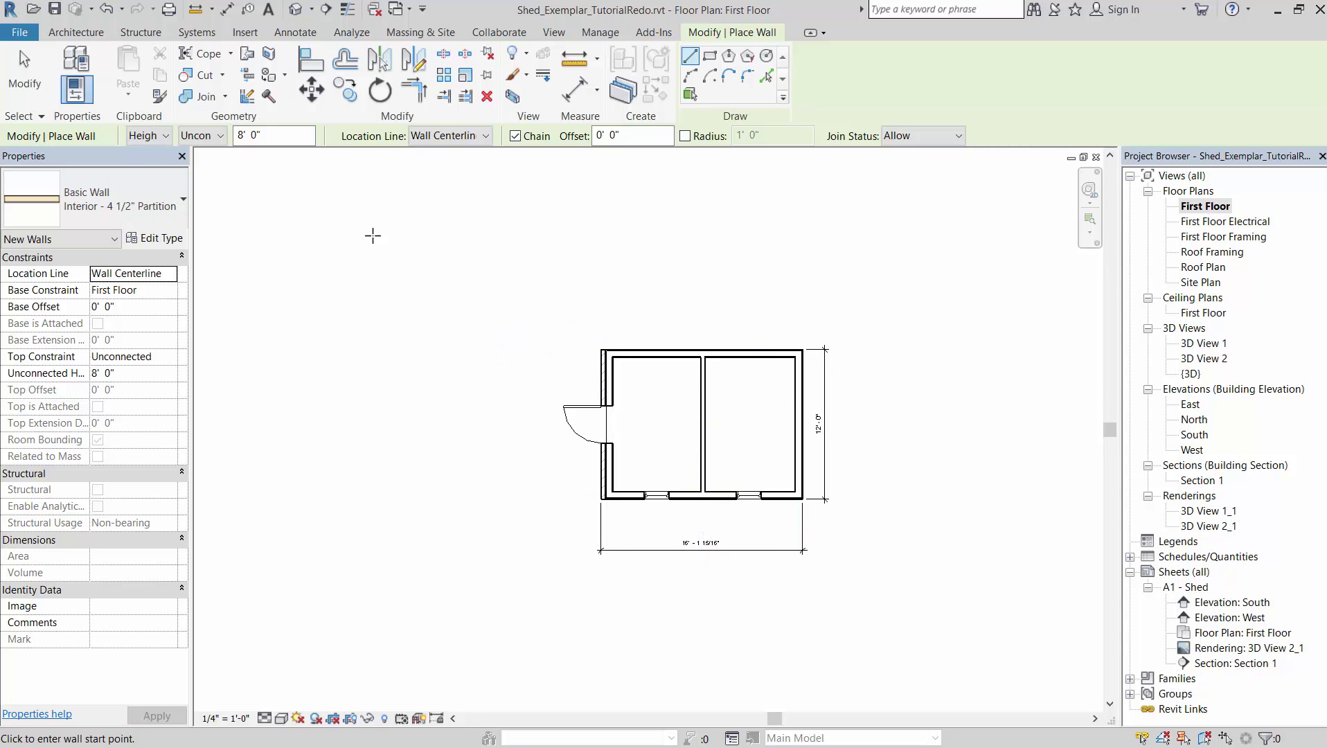
- Place a Single-Panel 3 36" x 80" door near the upper end of the new partition, swinging toward the entrance side
click(76, 32)
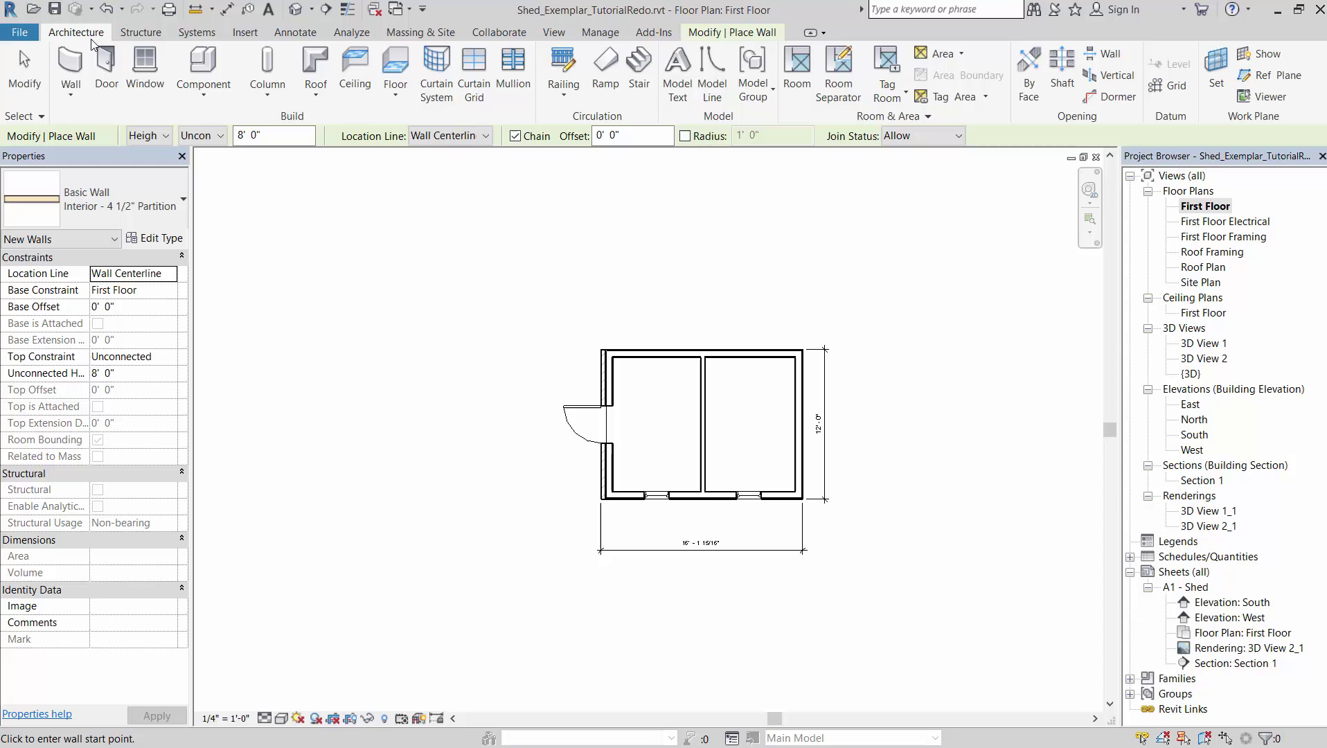
click(107, 77)
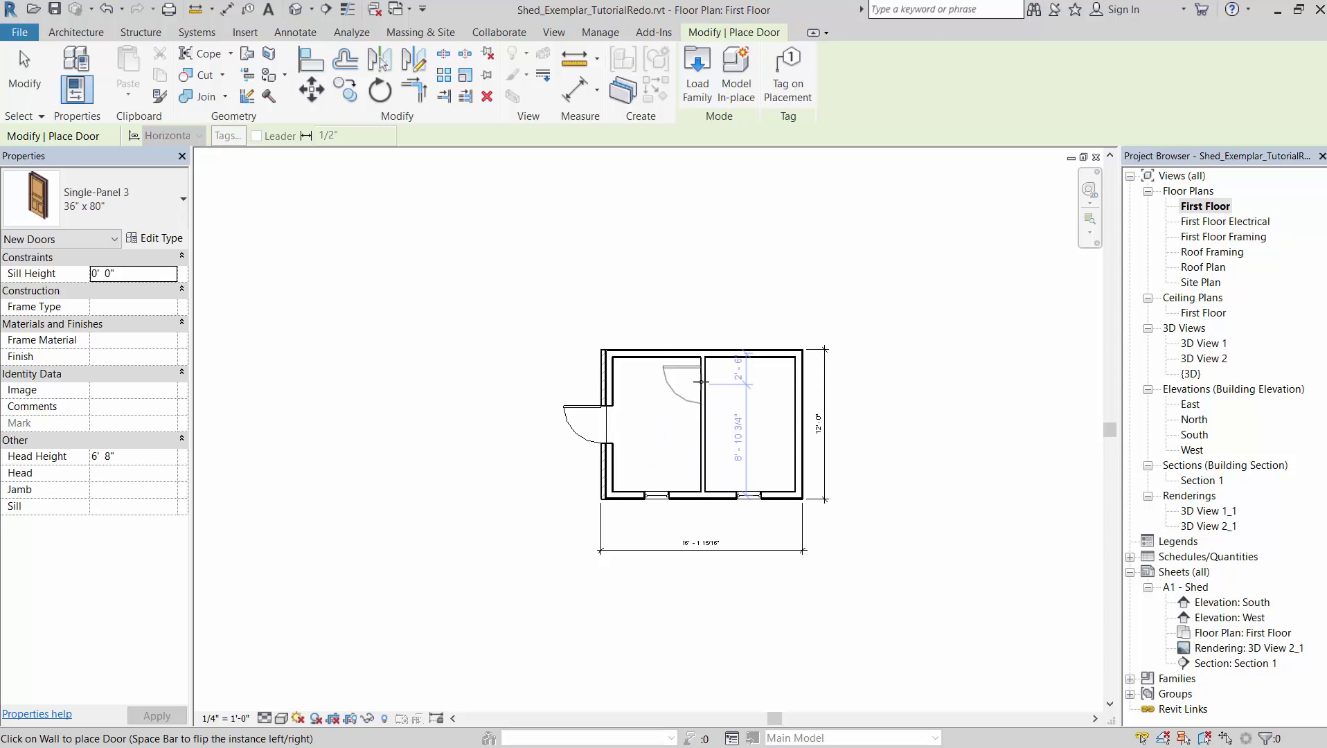
click(702, 382)
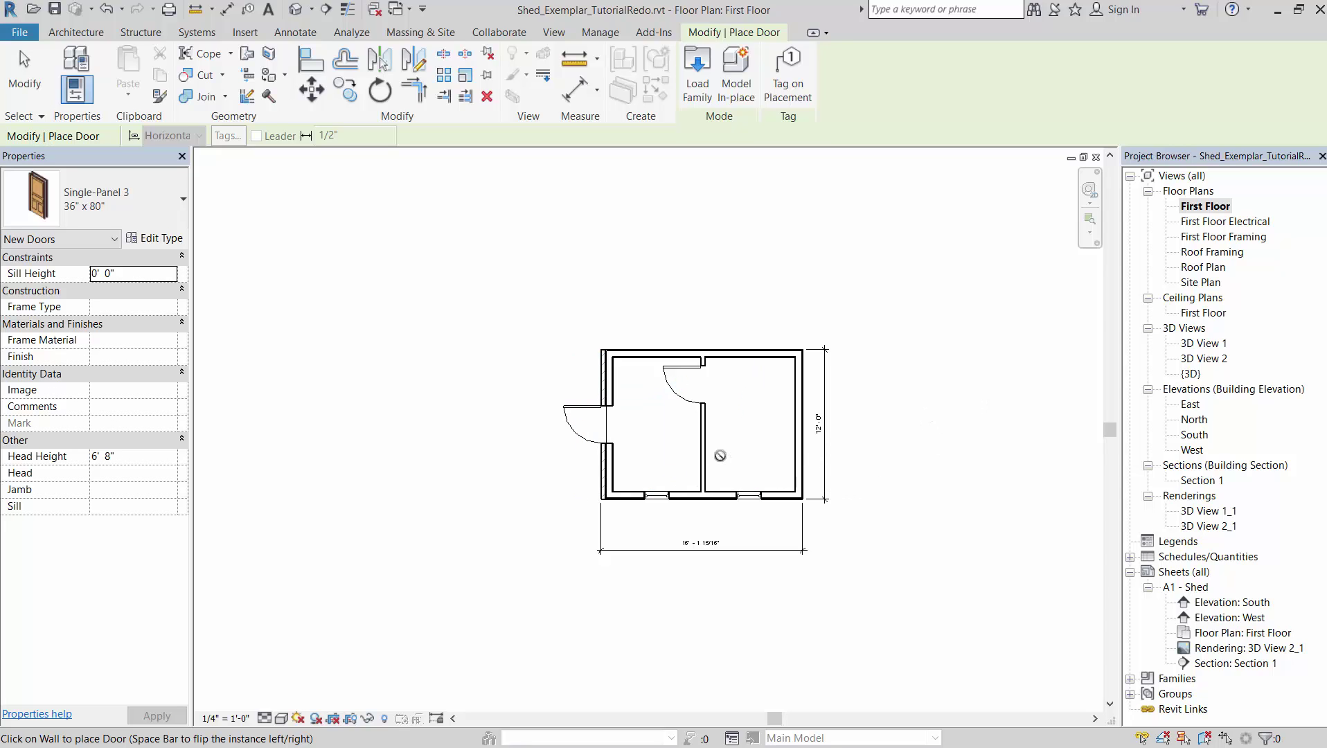
key(Escape)
key(Escape)
- Shorten the partition to 5' - 6" below its door and draw a horizontal partition wall from its end to the far exterior wall
click(704, 475)
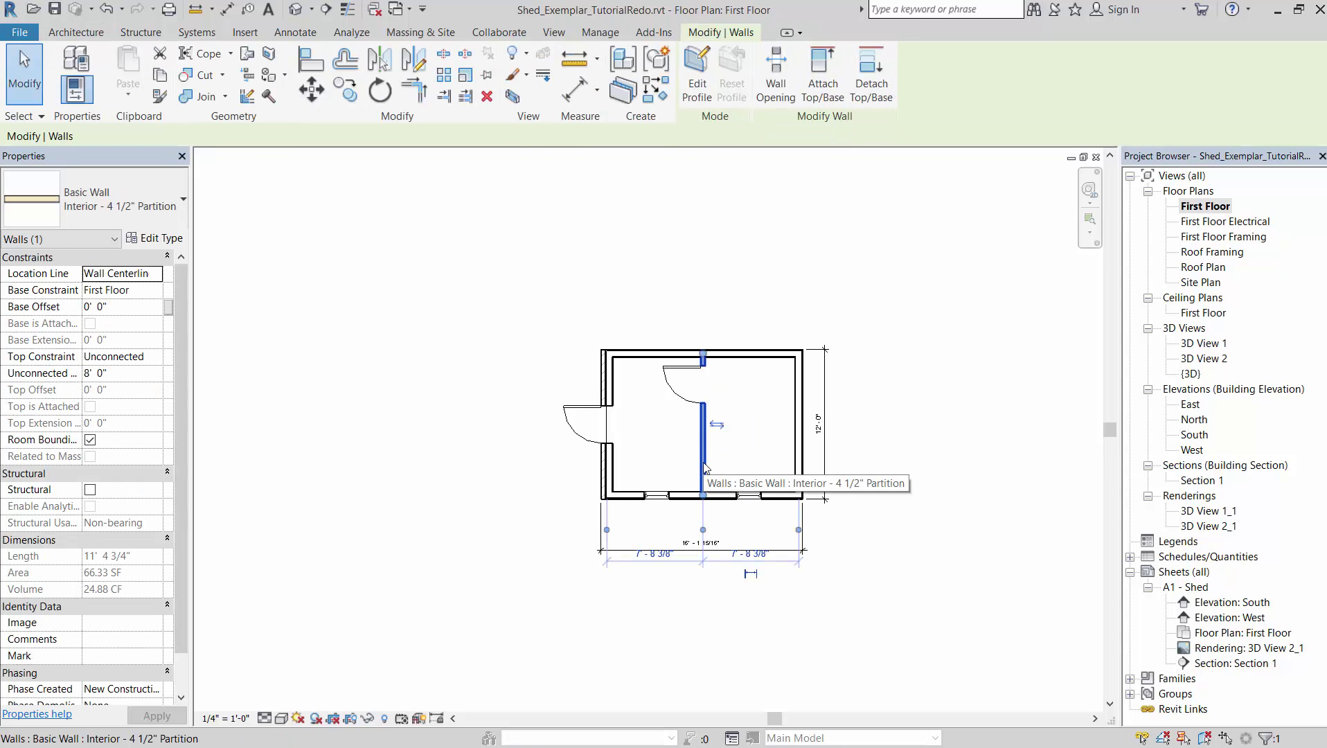
drag(704, 496, 703, 421)
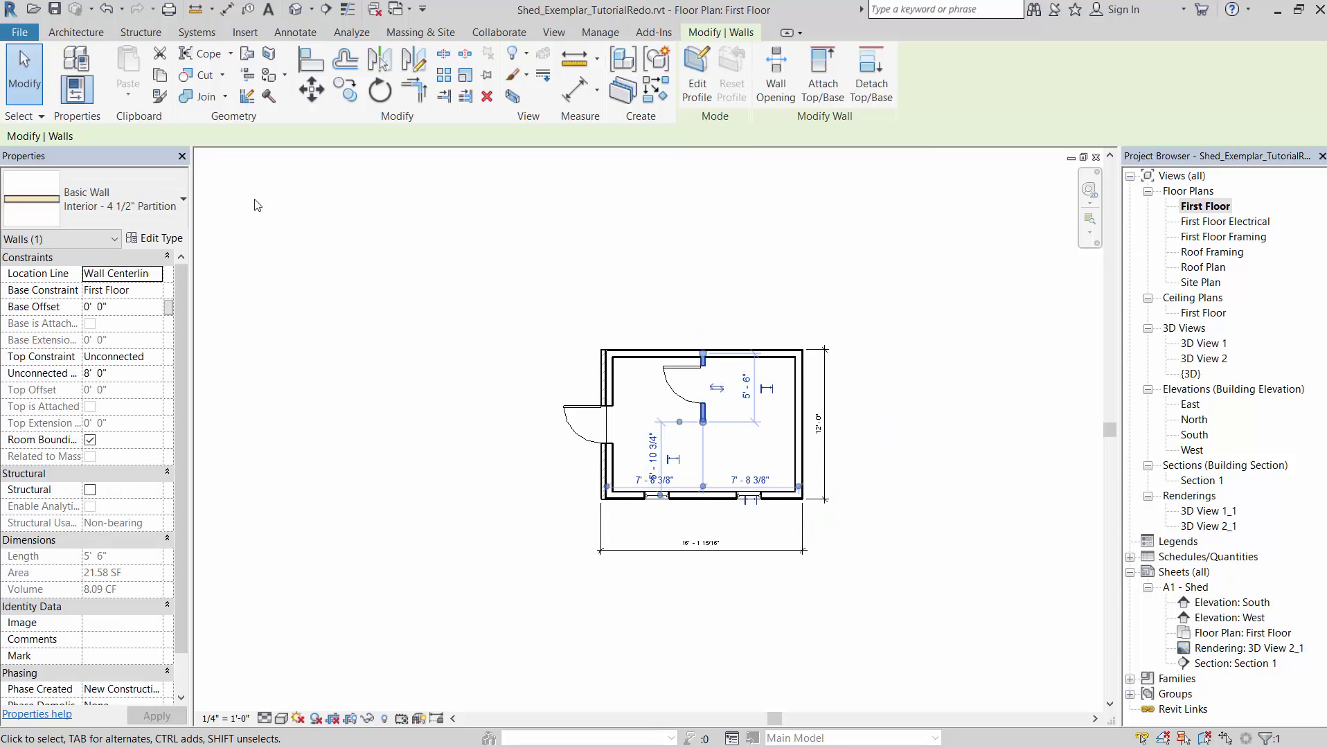
click(60, 33)
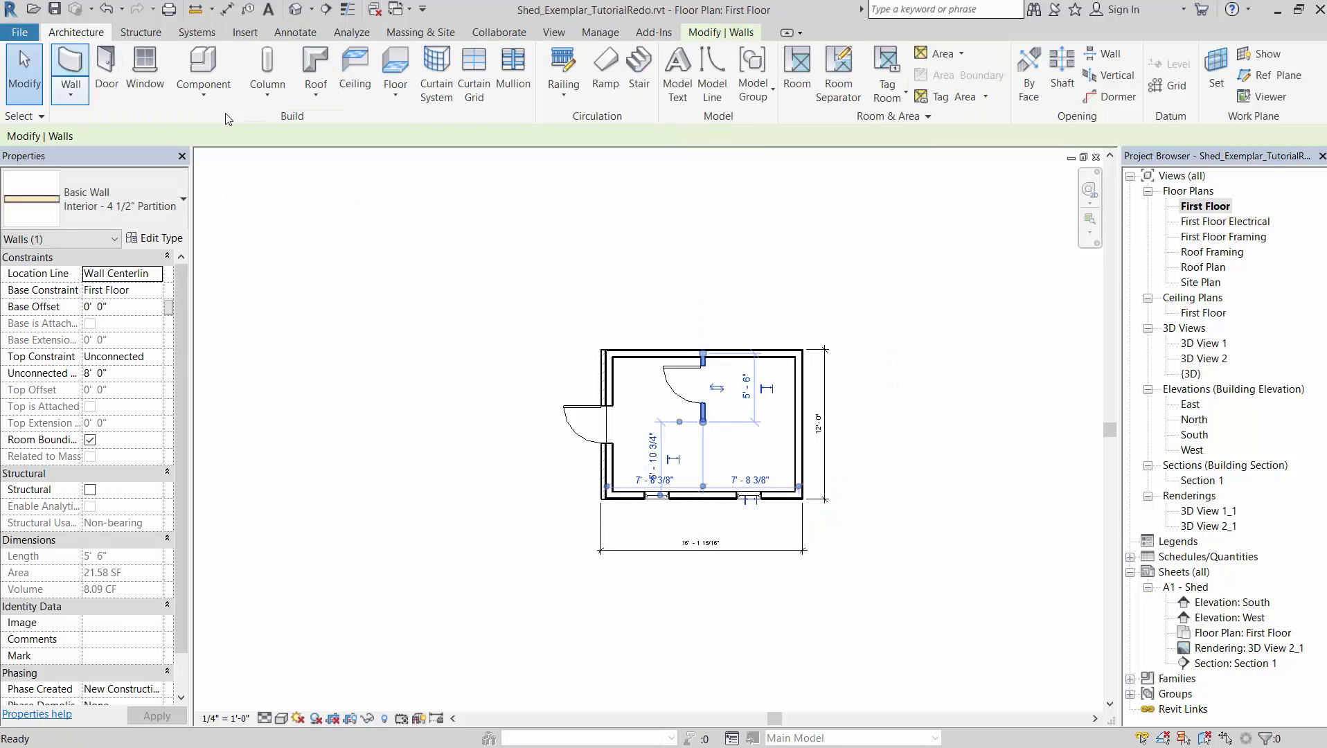
click(65, 59)
click(703, 422)
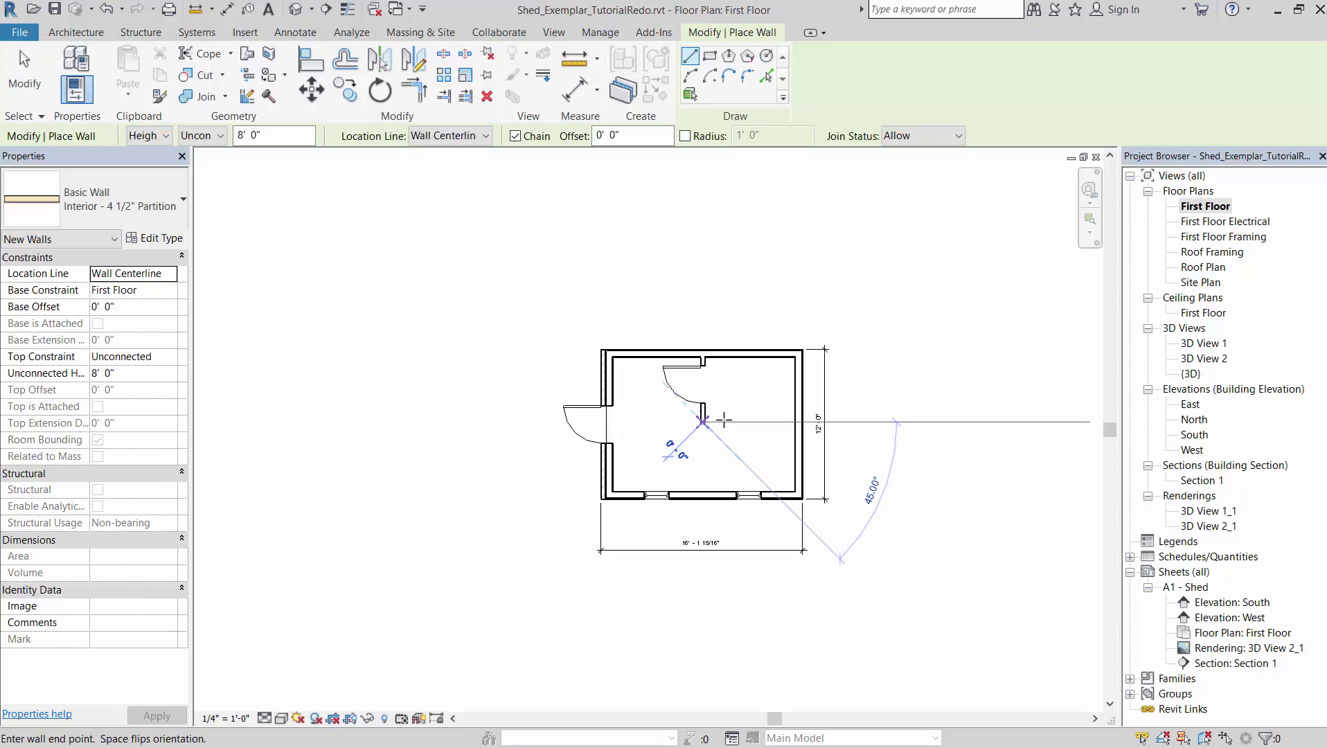
click(796, 421)
key(Escape)
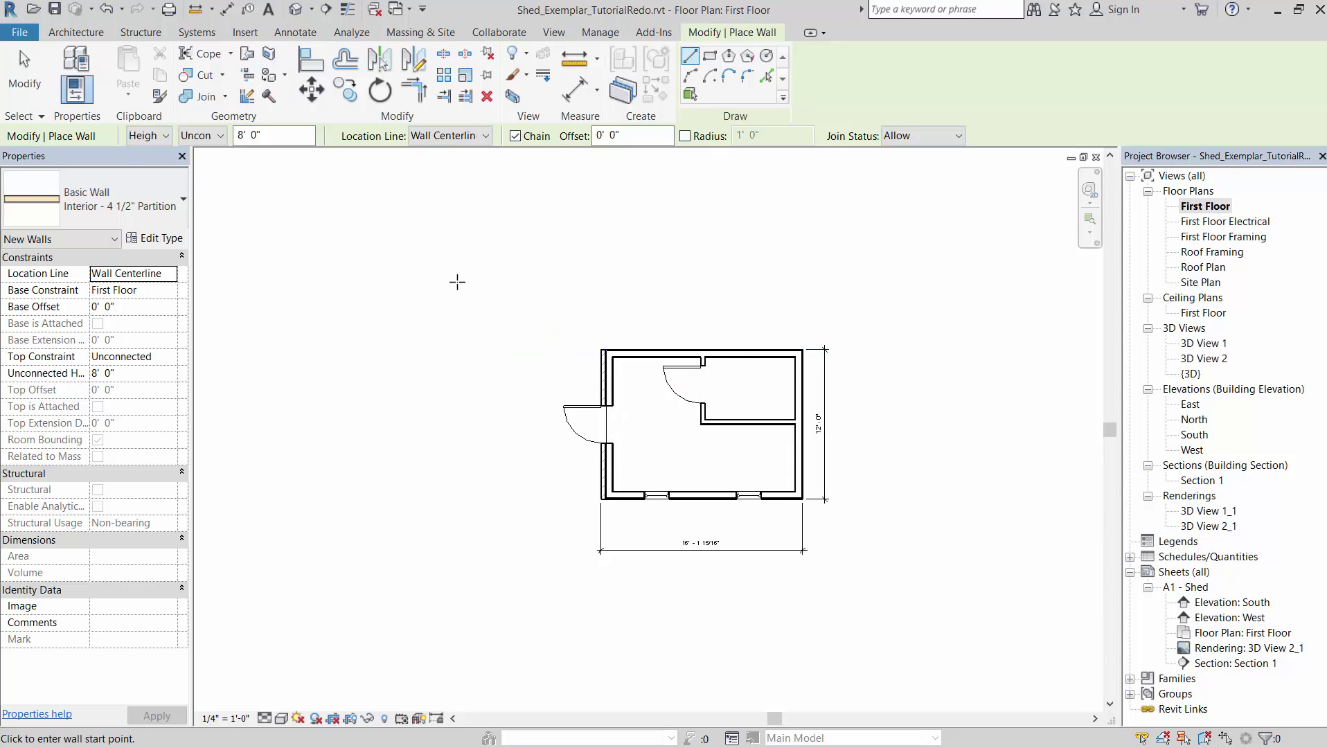
- Place a 54" Sofa component against the inside of the lower exterior wall, between the two windows
click(81, 34)
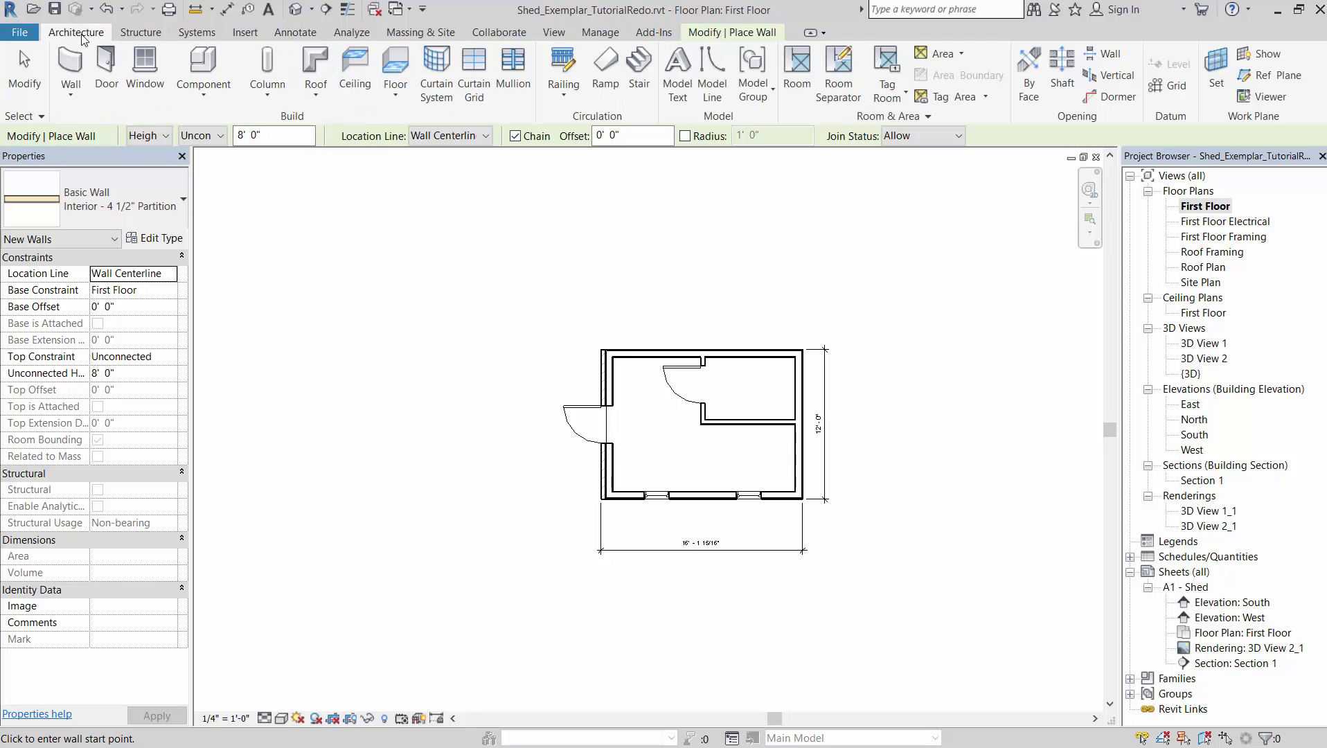
click(203, 67)
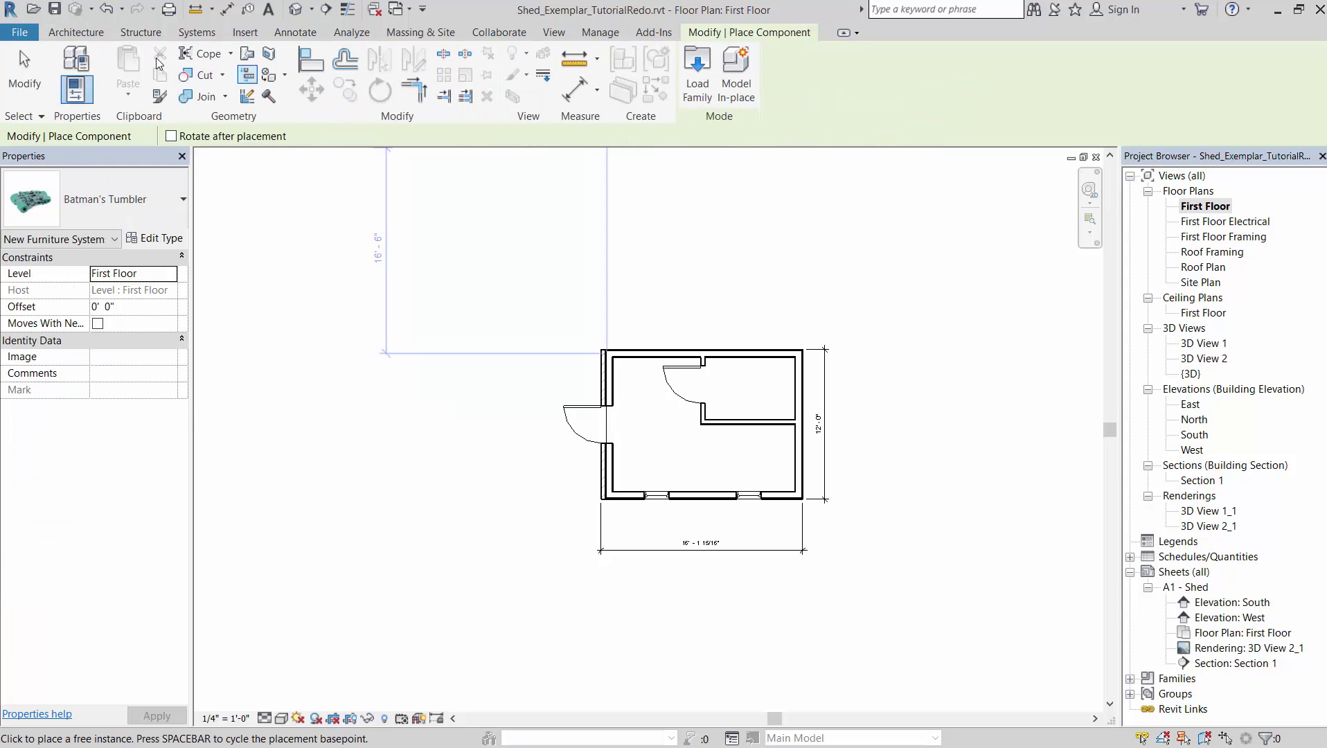
click(148, 199)
scroll(180, 347, up, 1)
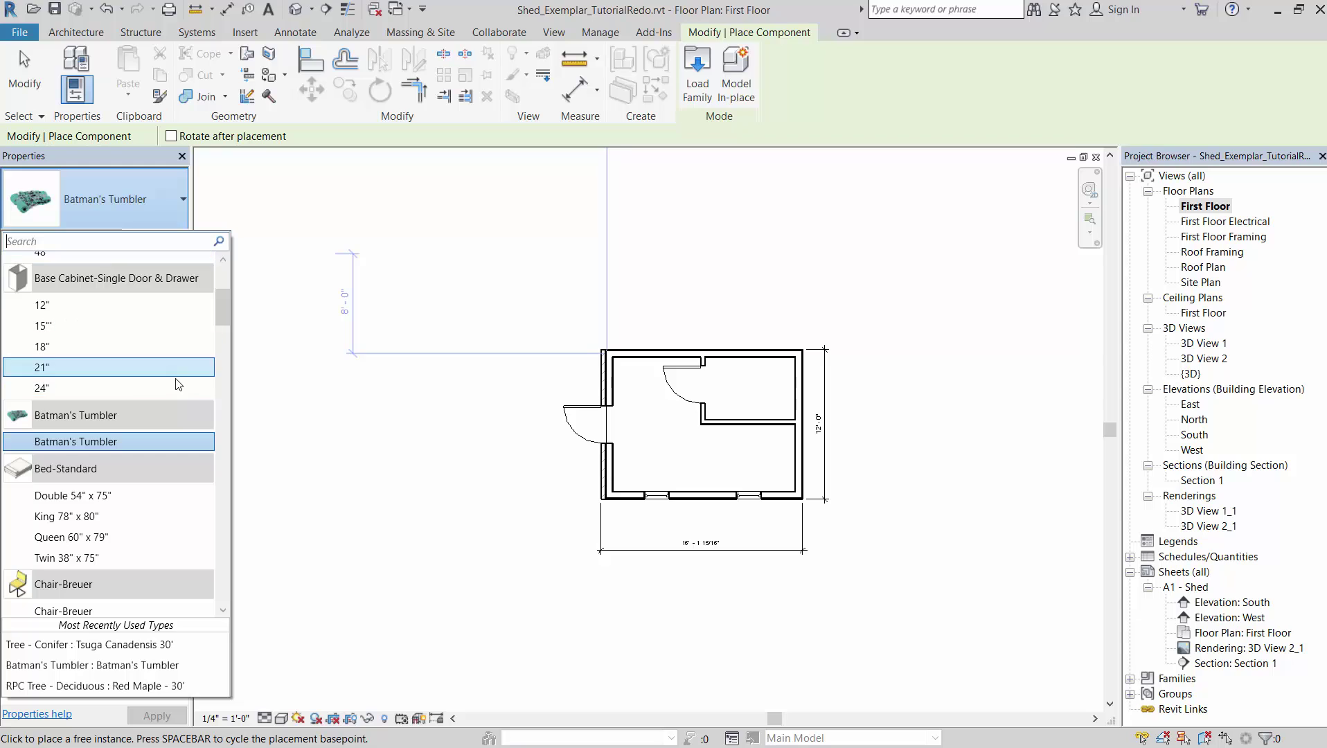
scroll(157, 496, down, 5)
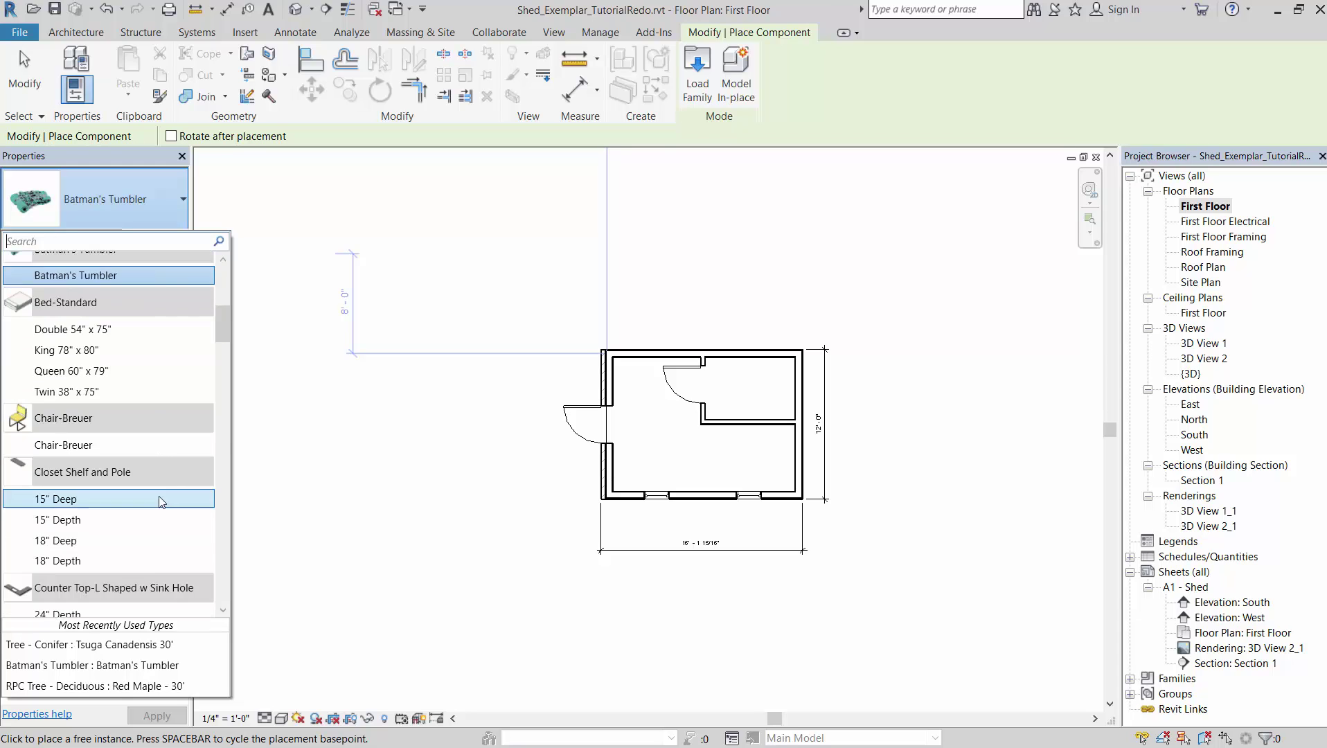
scroll(104, 417, down, 10)
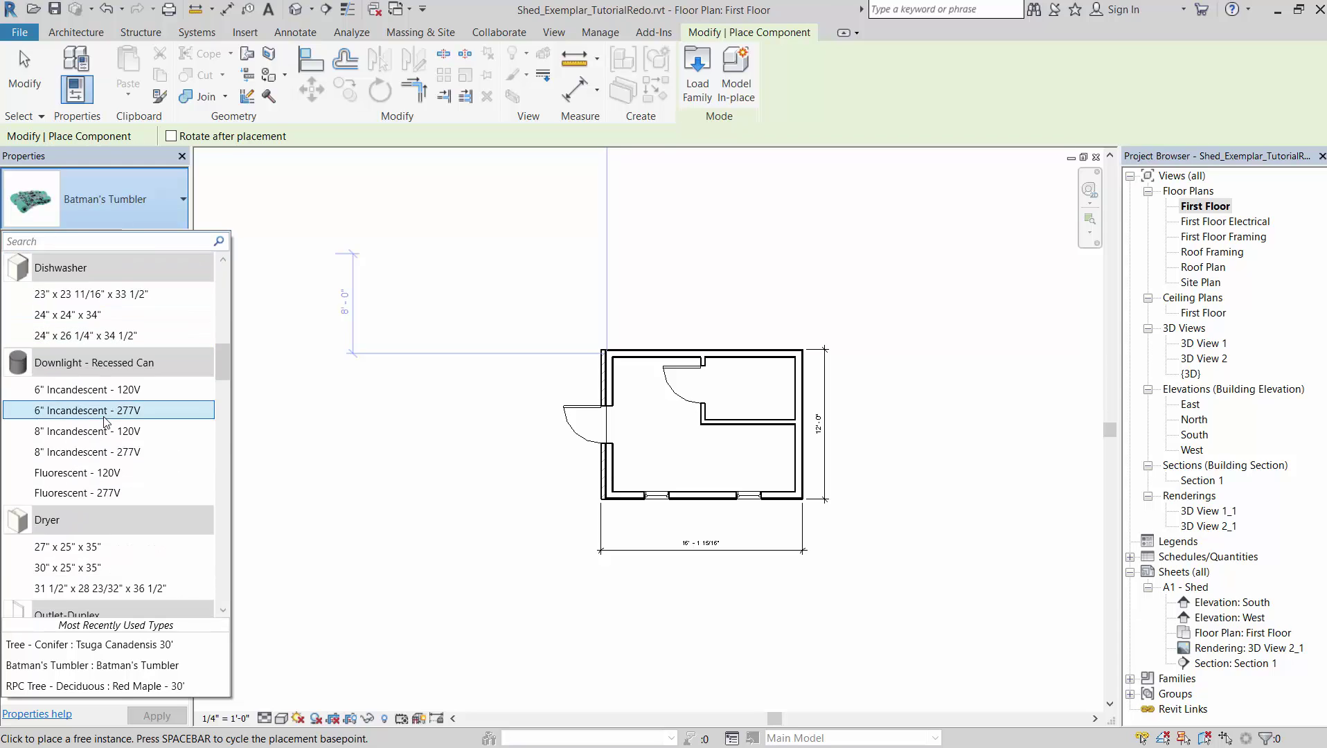
scroll(107, 422, down, 15)
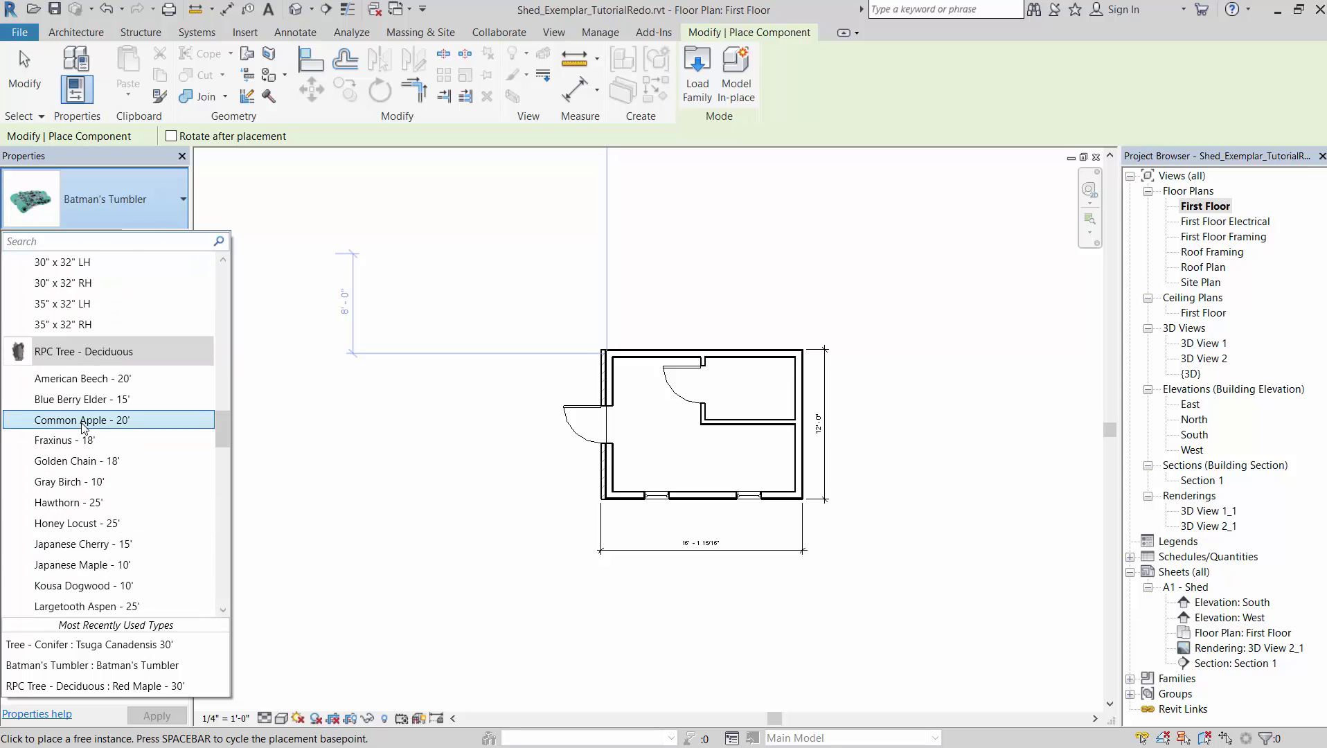
scroll(128, 453, down, 8)
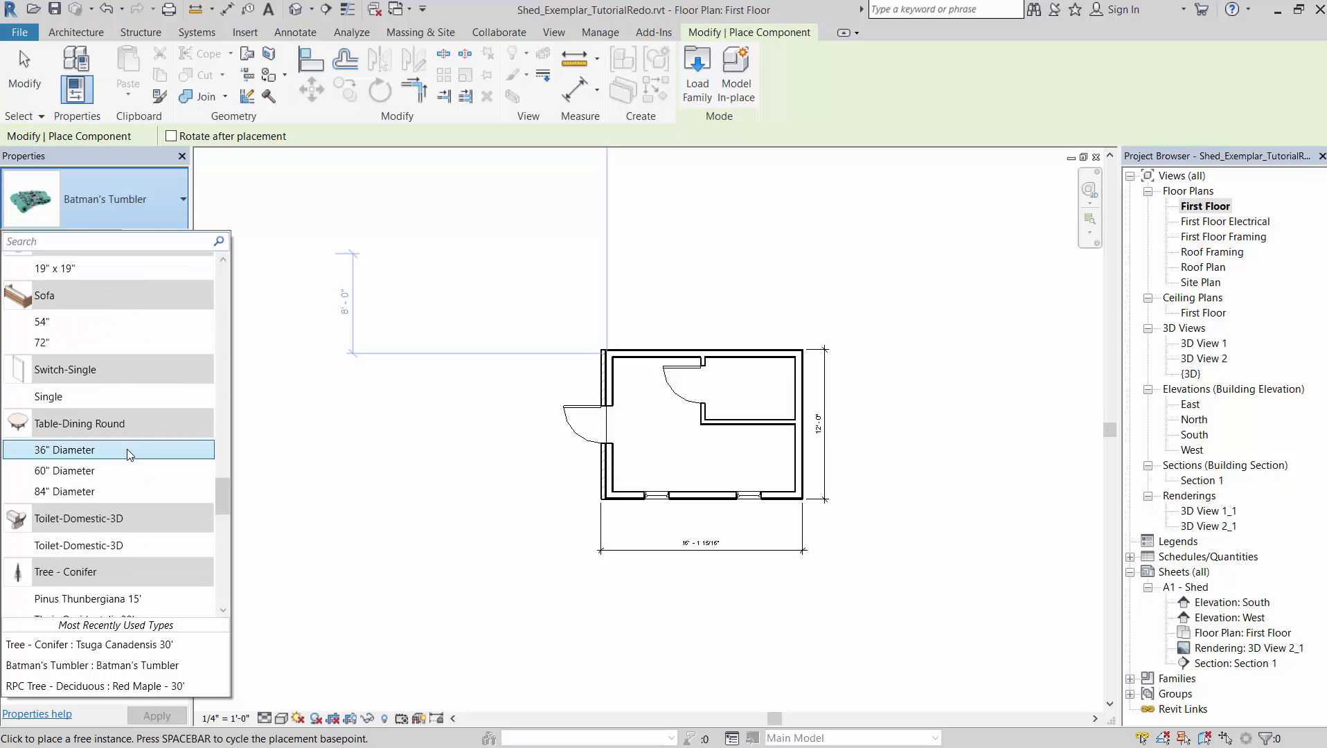
scroll(135, 446, up, 3)
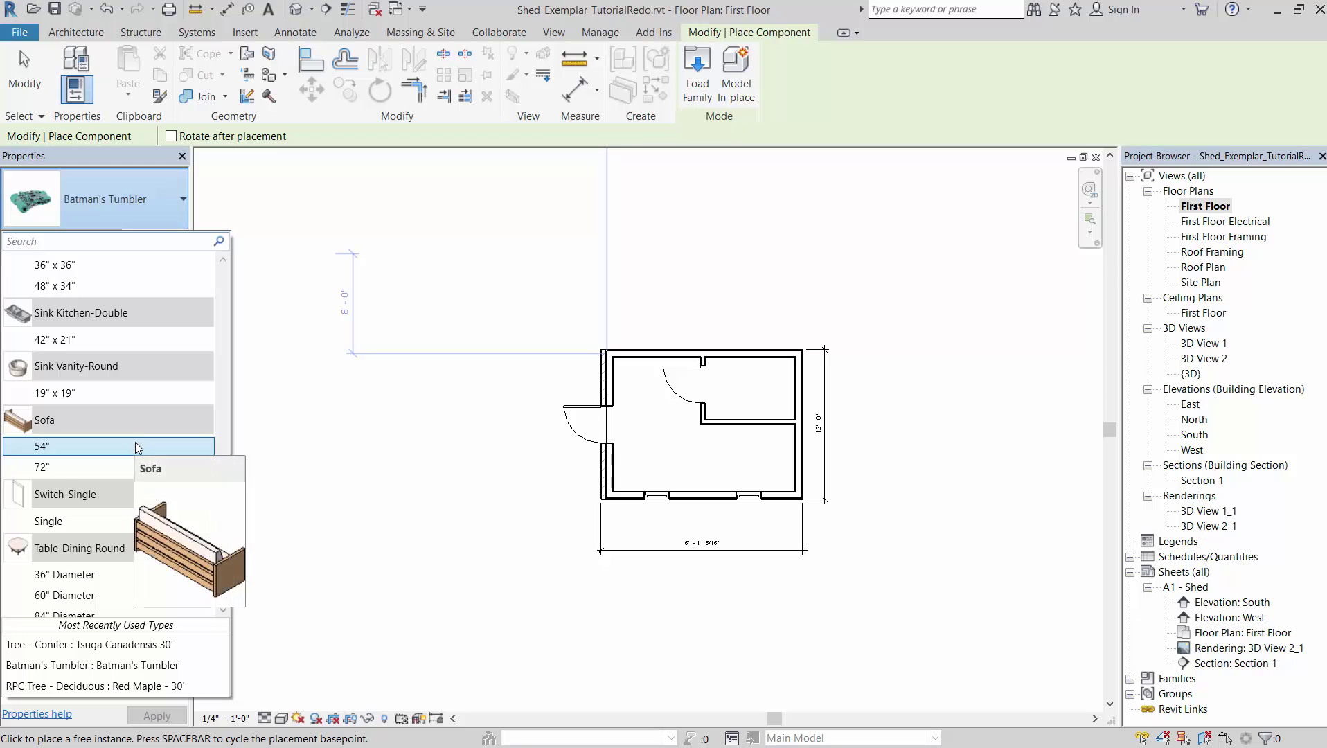
scroll(104, 454, down, 1)
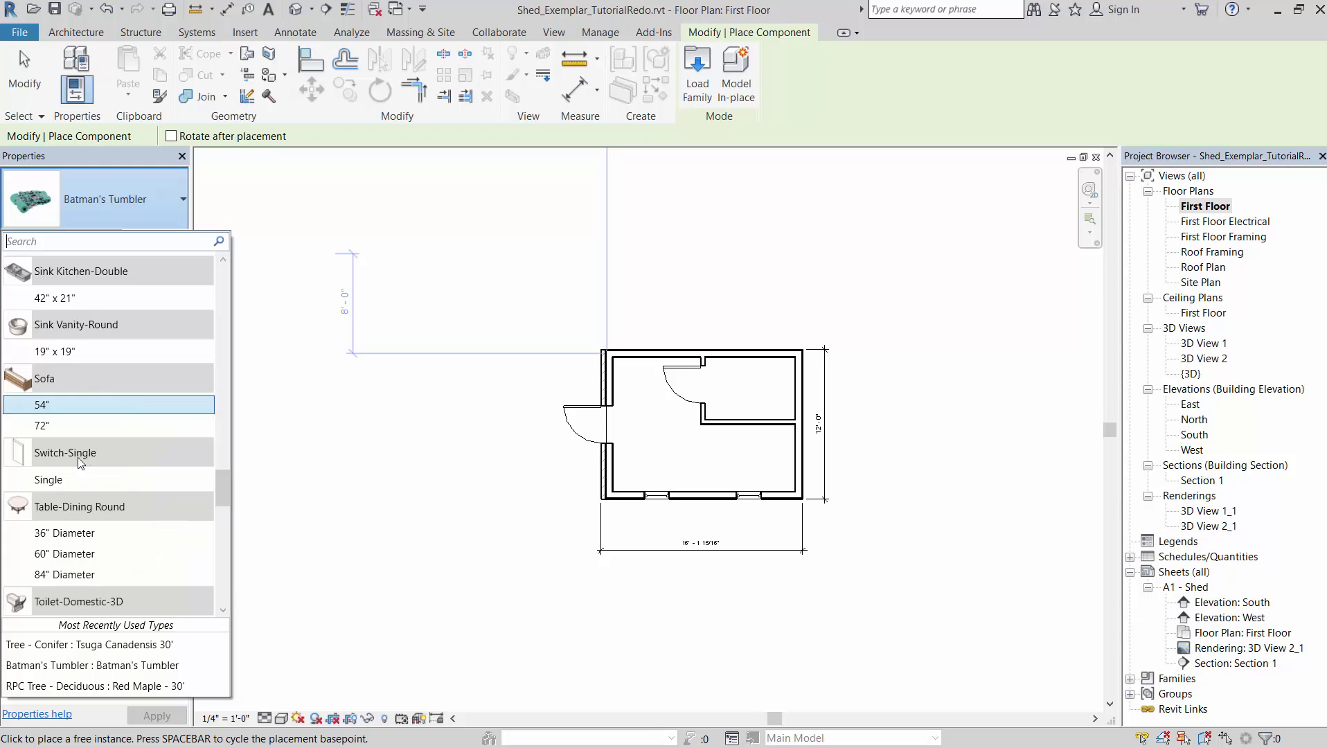
click(51, 409)
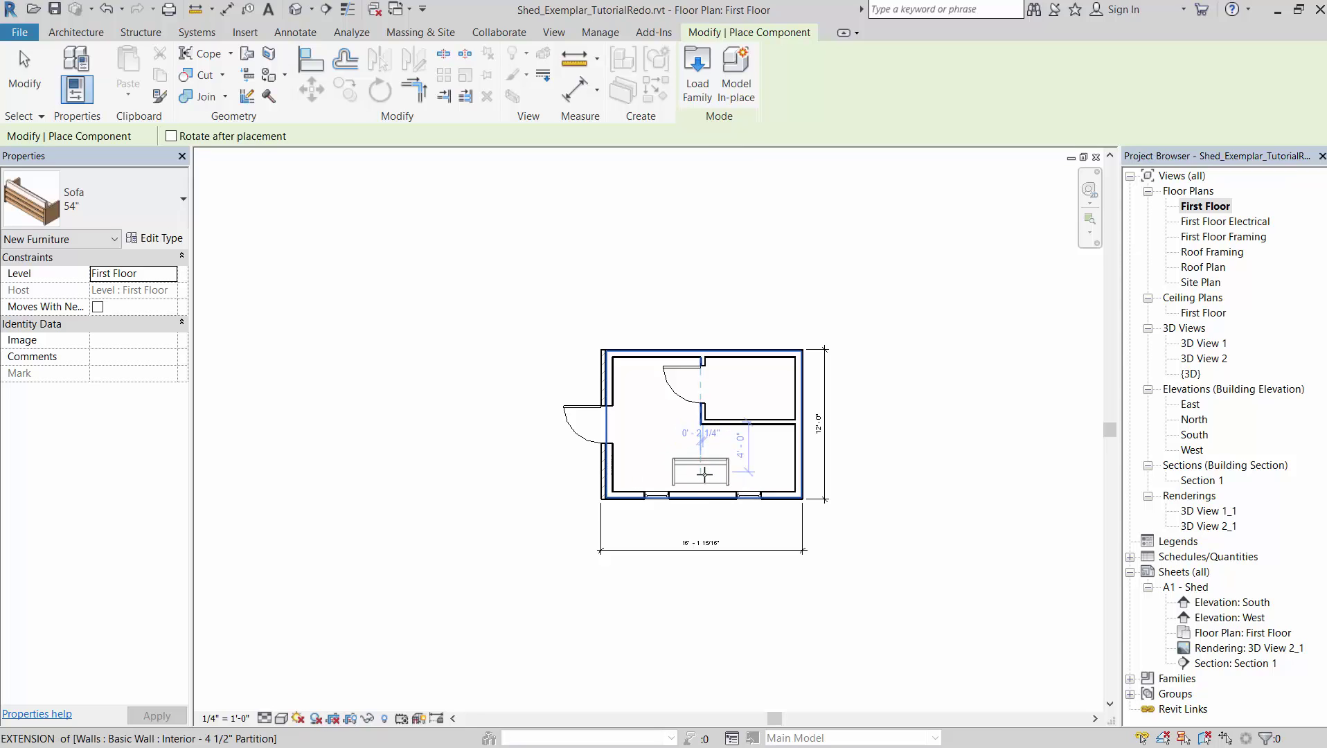
click(701, 478)
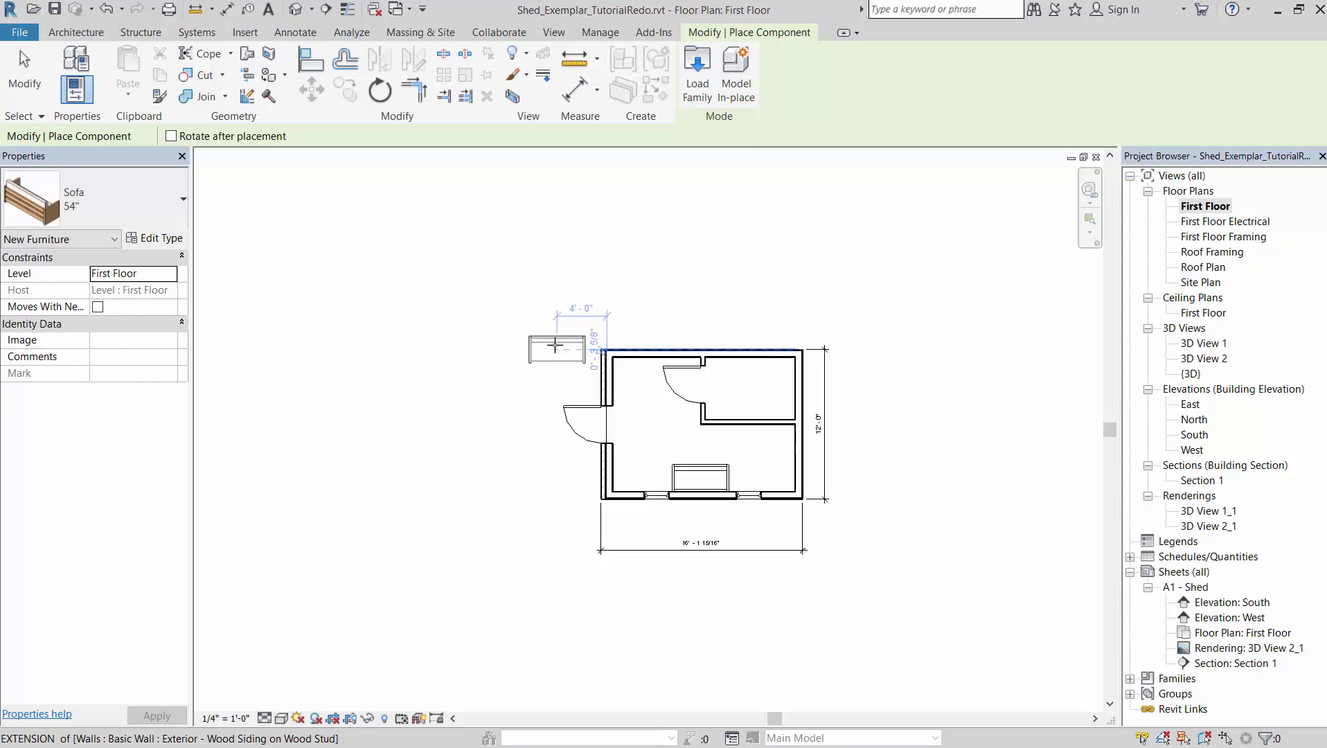
key(Escape)
key(Escape)
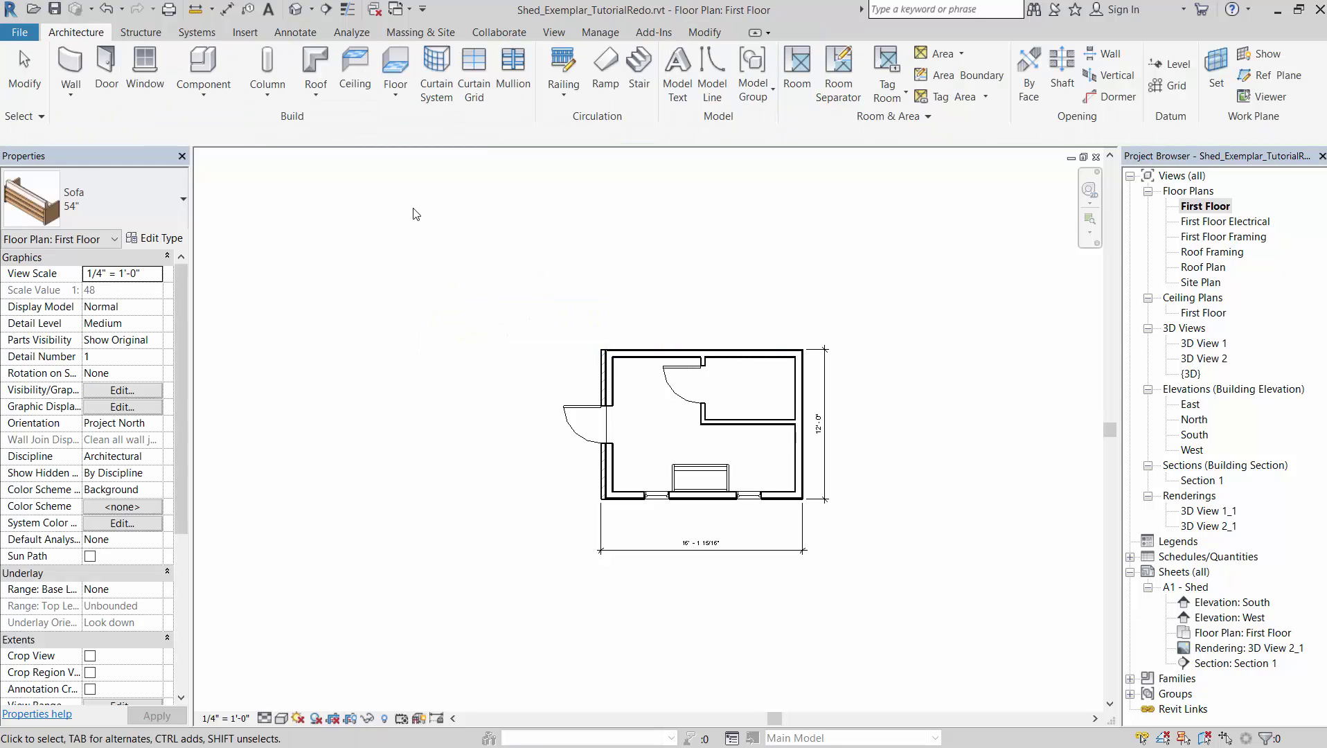
- Rotate the sofa 180° about its center
click(700, 479)
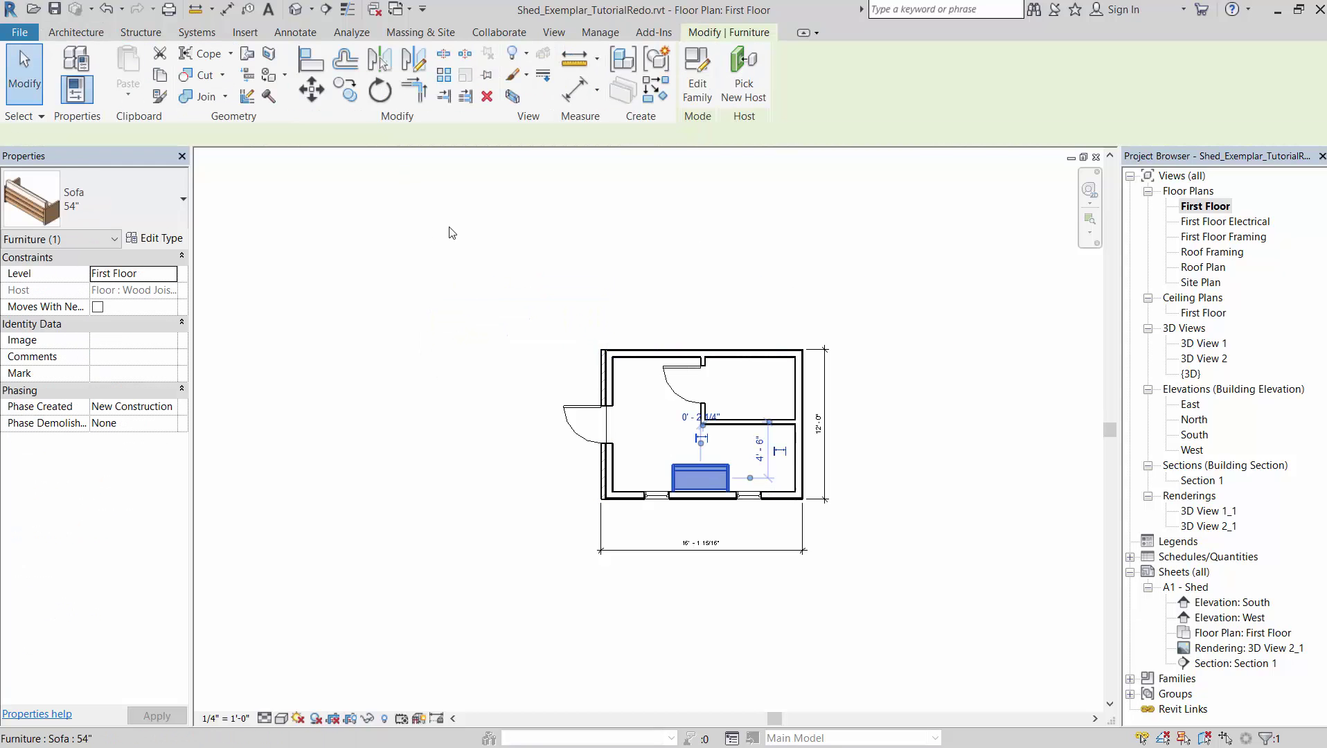
click(380, 90)
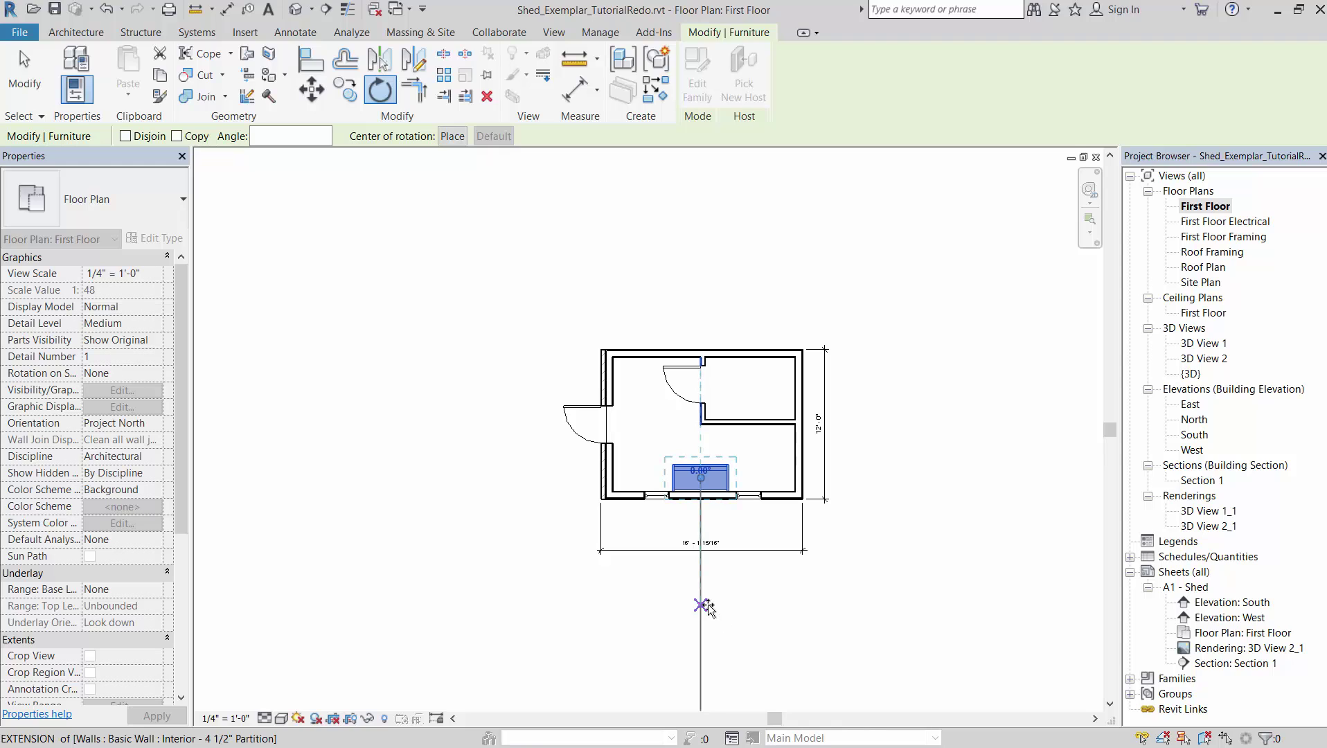
click(708, 605)
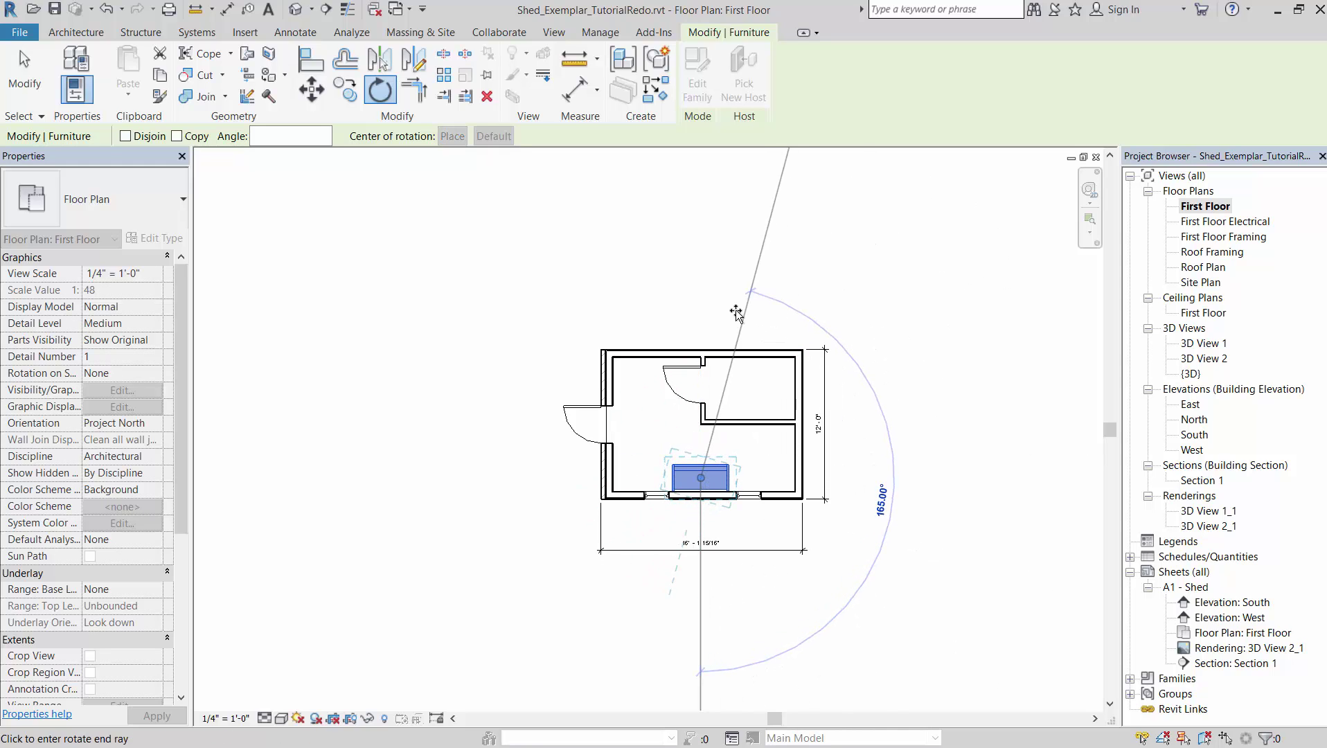
click(702, 293)
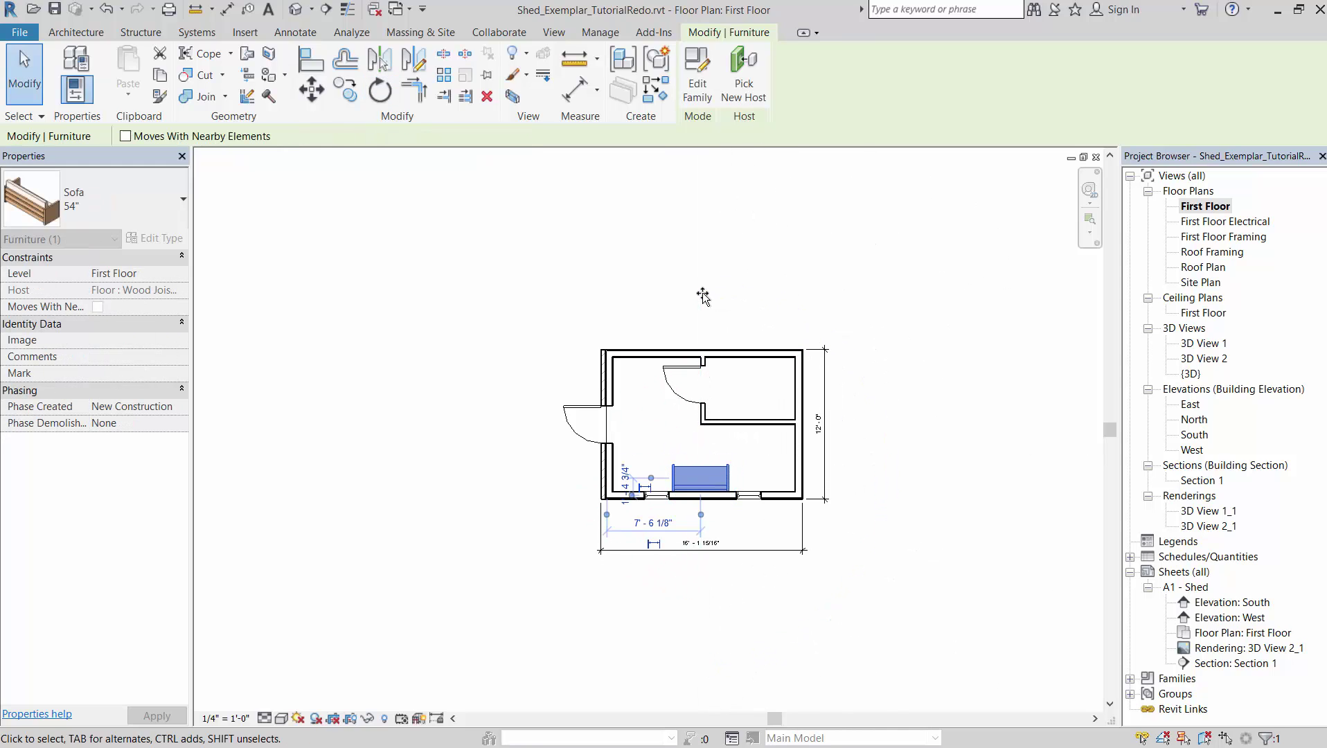
click(834, 386)
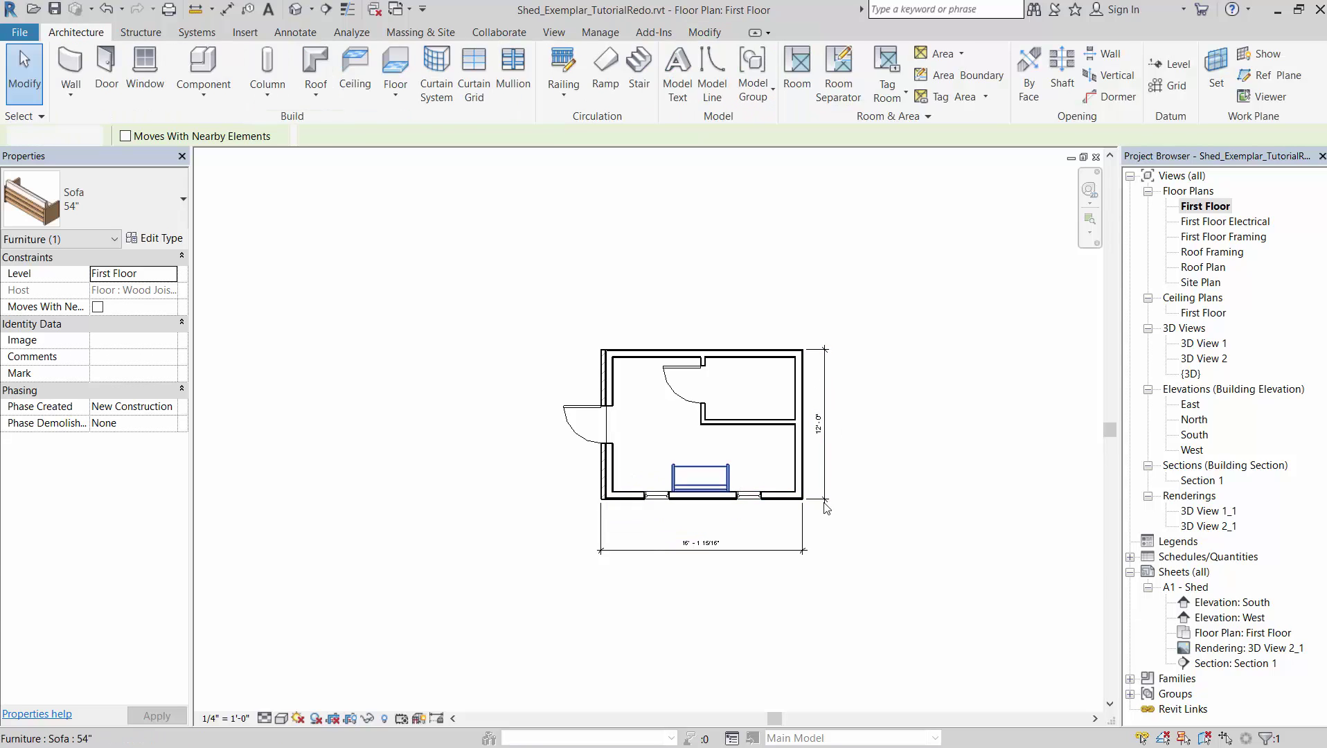
- Load the Bed-Bunk furniture family from the US Imperial library's Beds folder and leave component placement without placing a bed
click(203, 66)
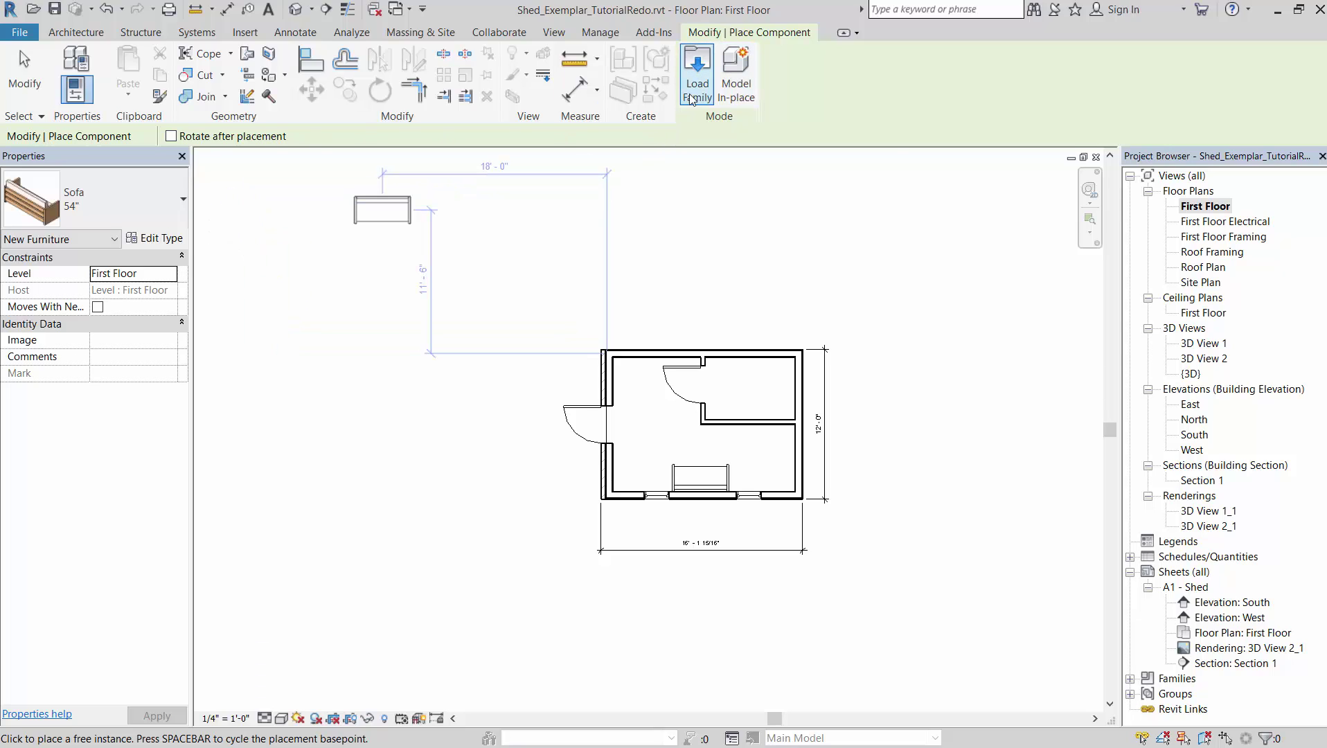
click(699, 76)
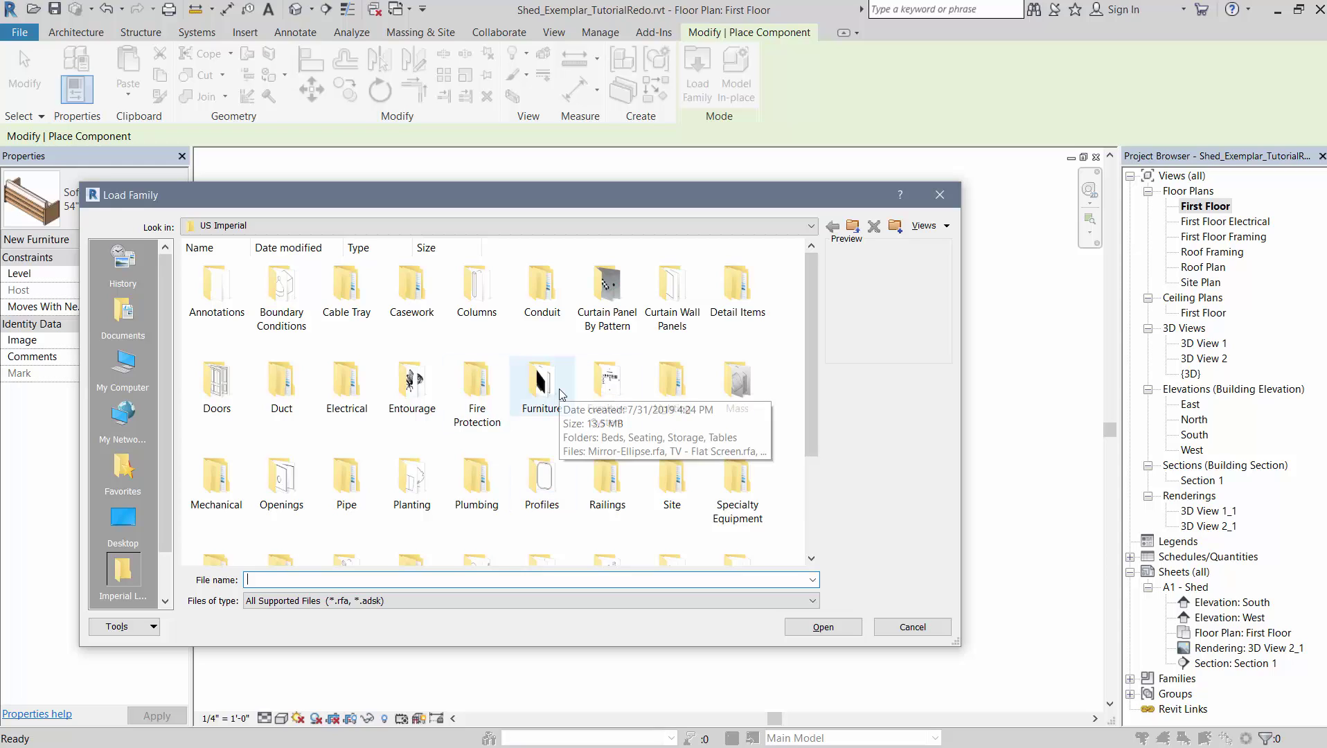
click(542, 402)
double_click(541, 401)
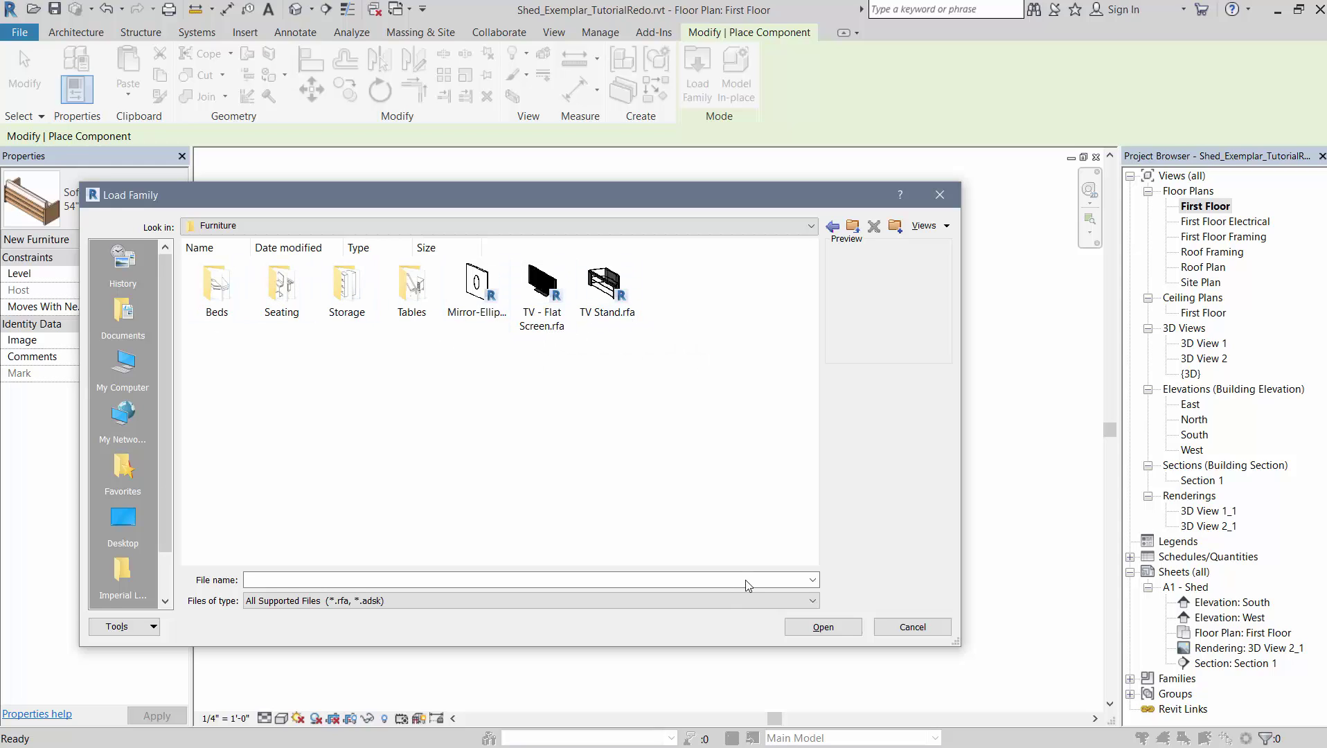
double_click(223, 315)
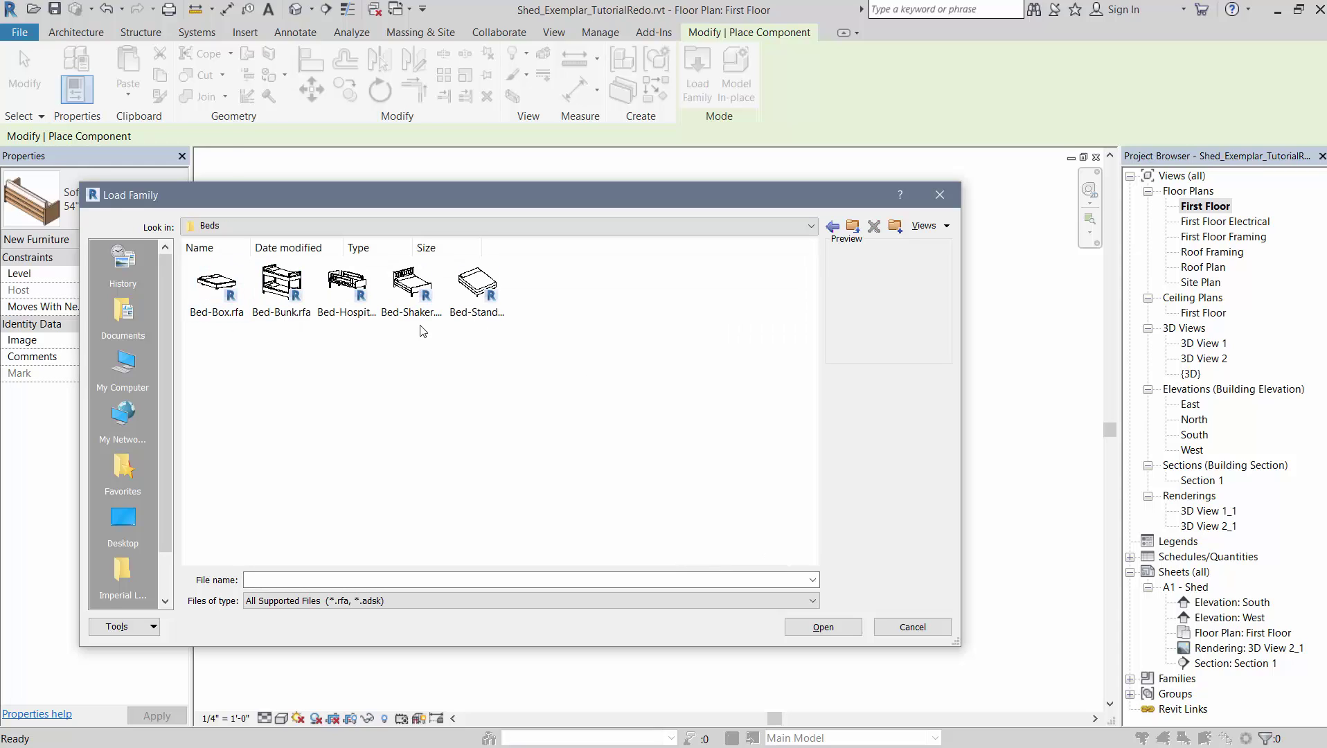
click(280, 285)
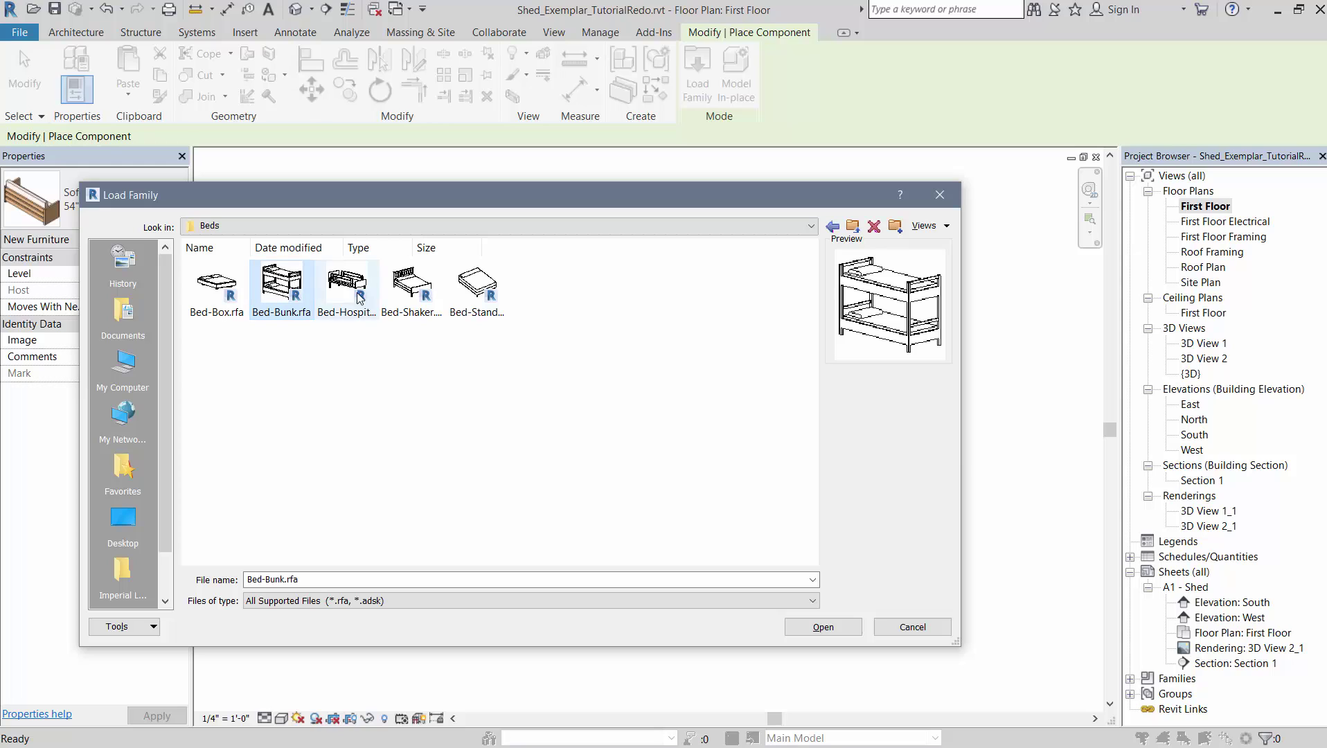
click(820, 627)
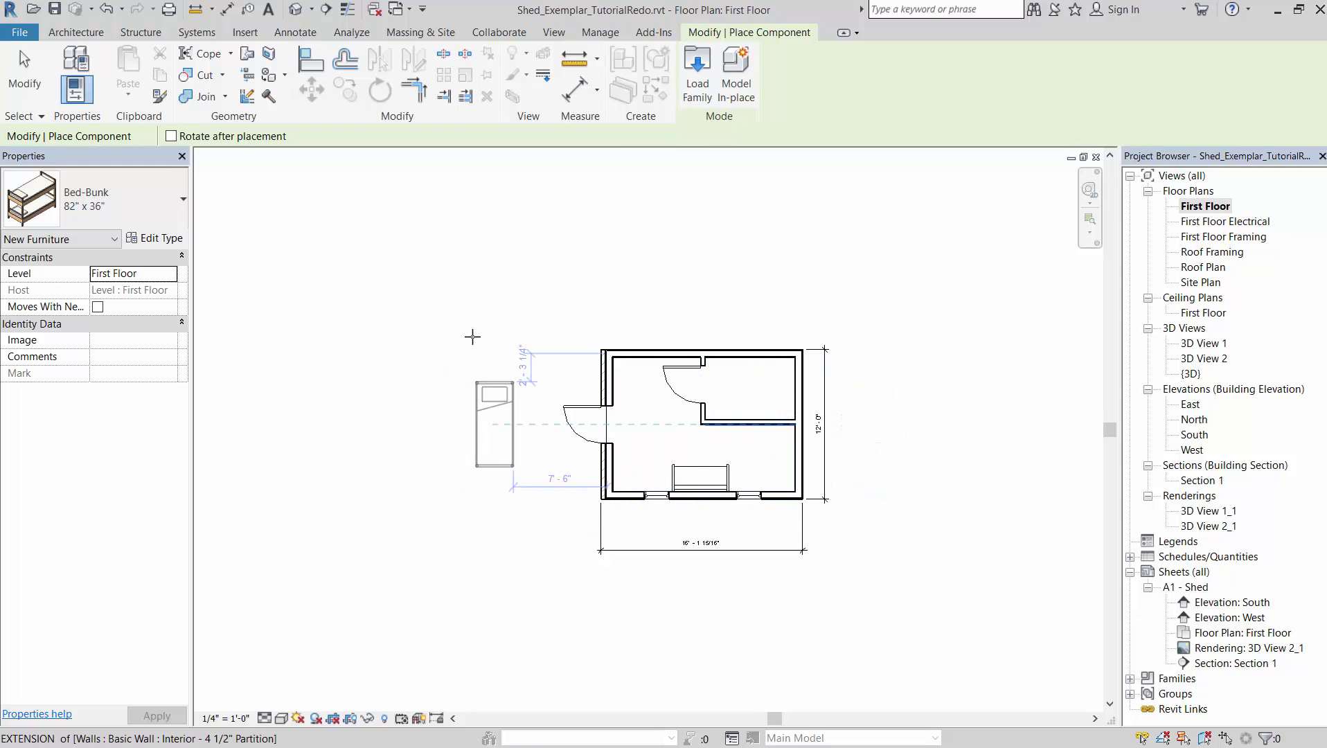
key(Escape)
key(Escape)
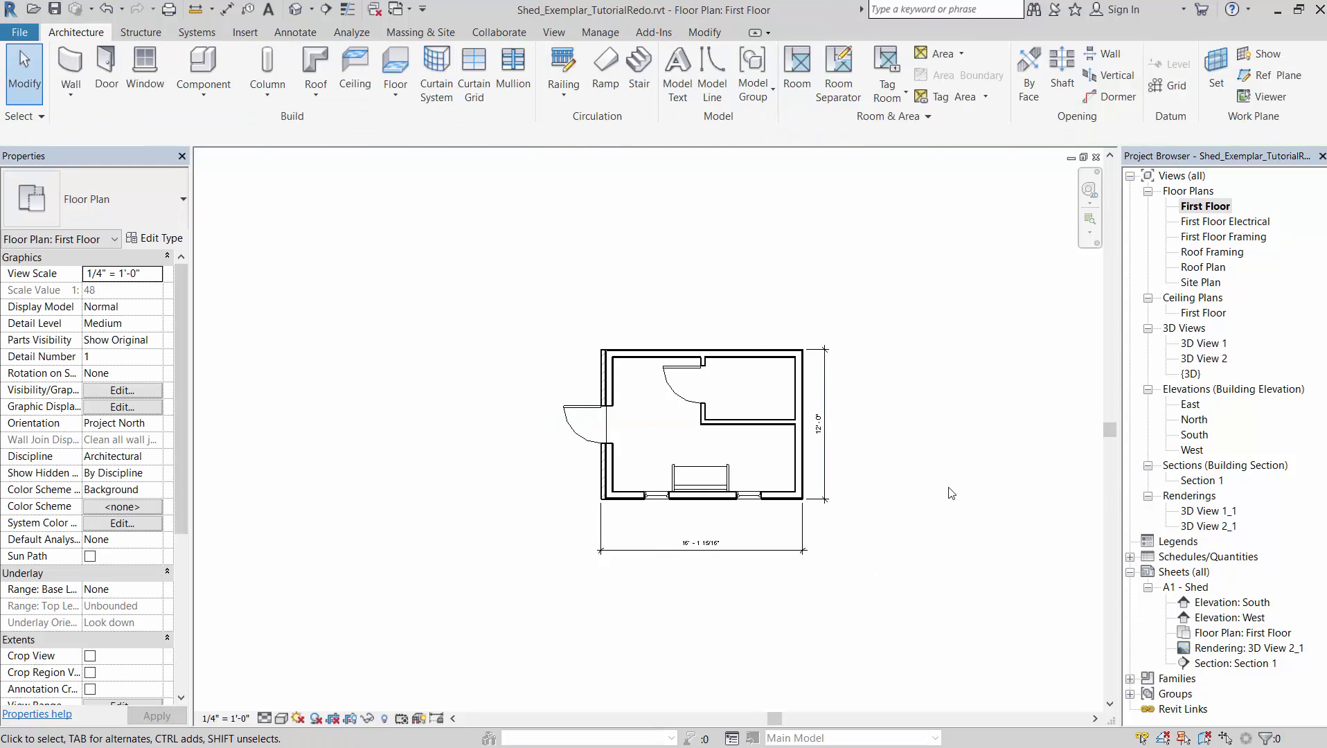
- Start a new sheet and select the Cooney B 11 x 17 Horizontal titleblock for it
click(1186, 573)
click(1131, 573)
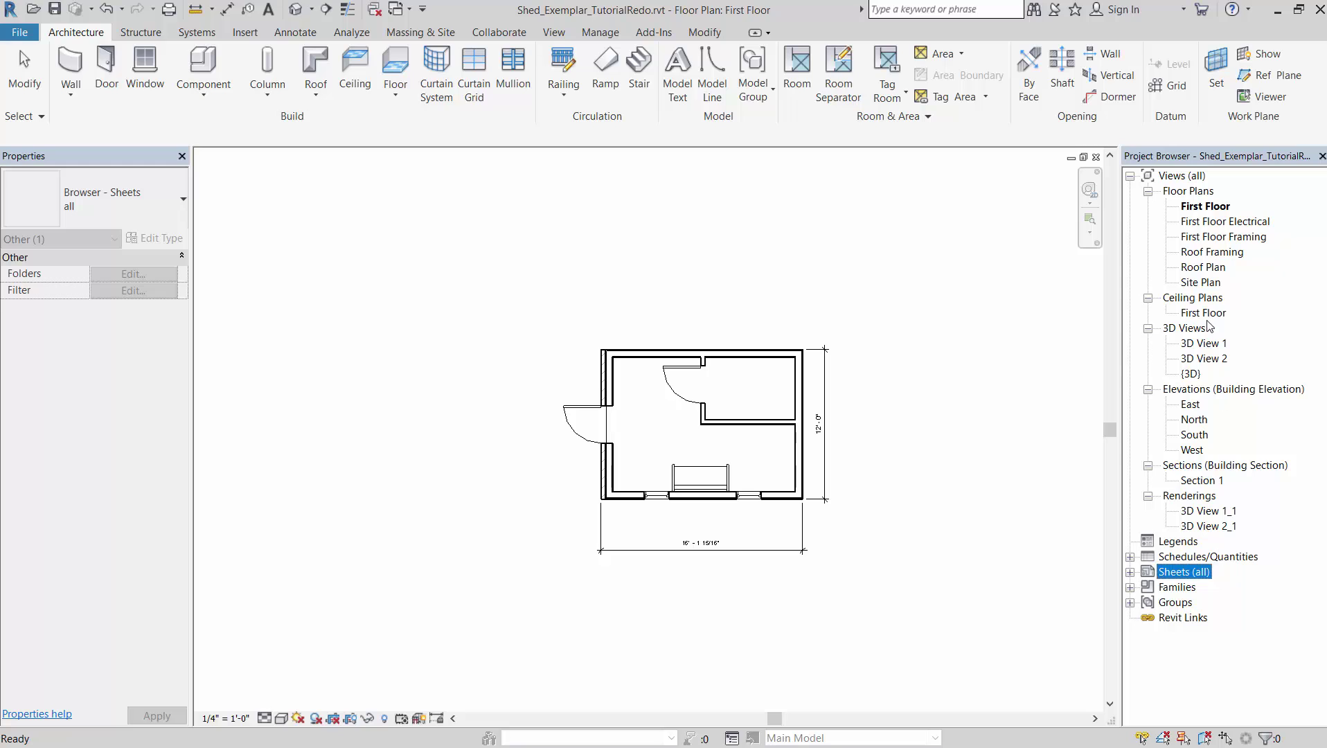
right_click(1176, 577)
click(1178, 582)
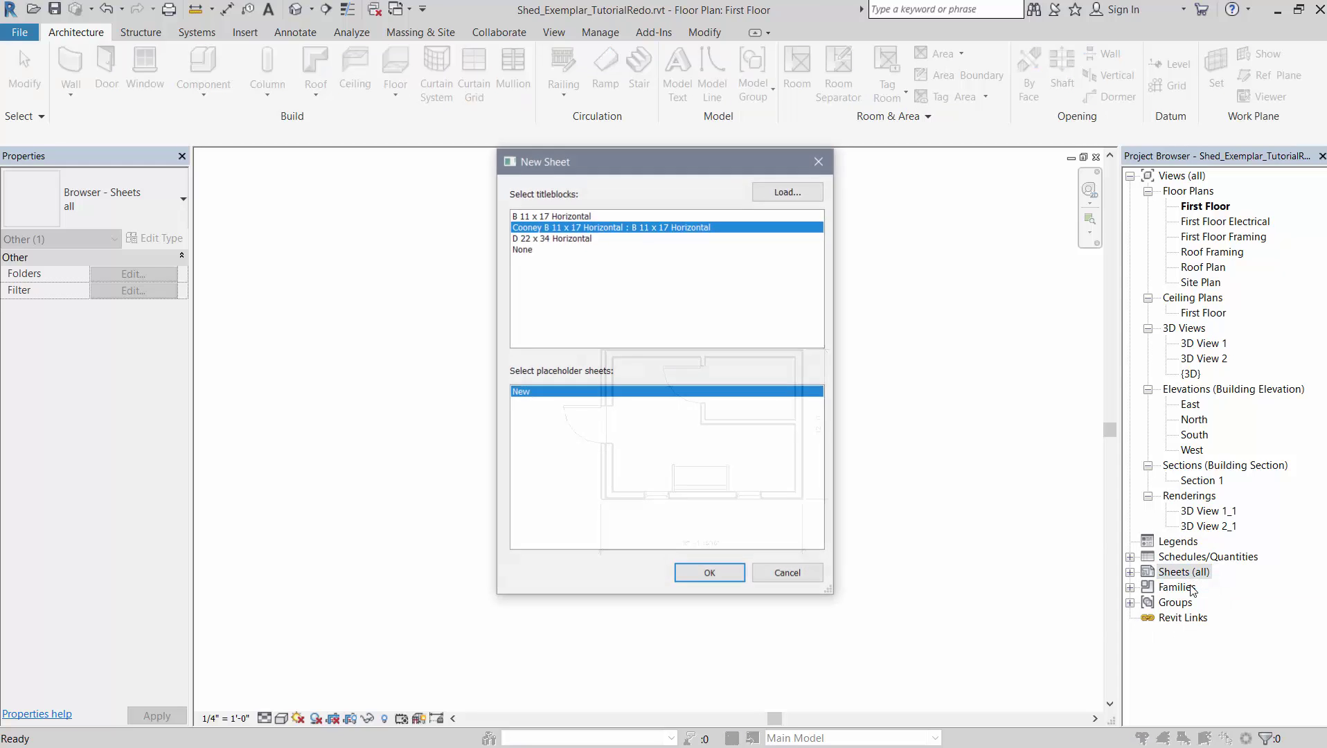
click(554, 216)
click(575, 228)
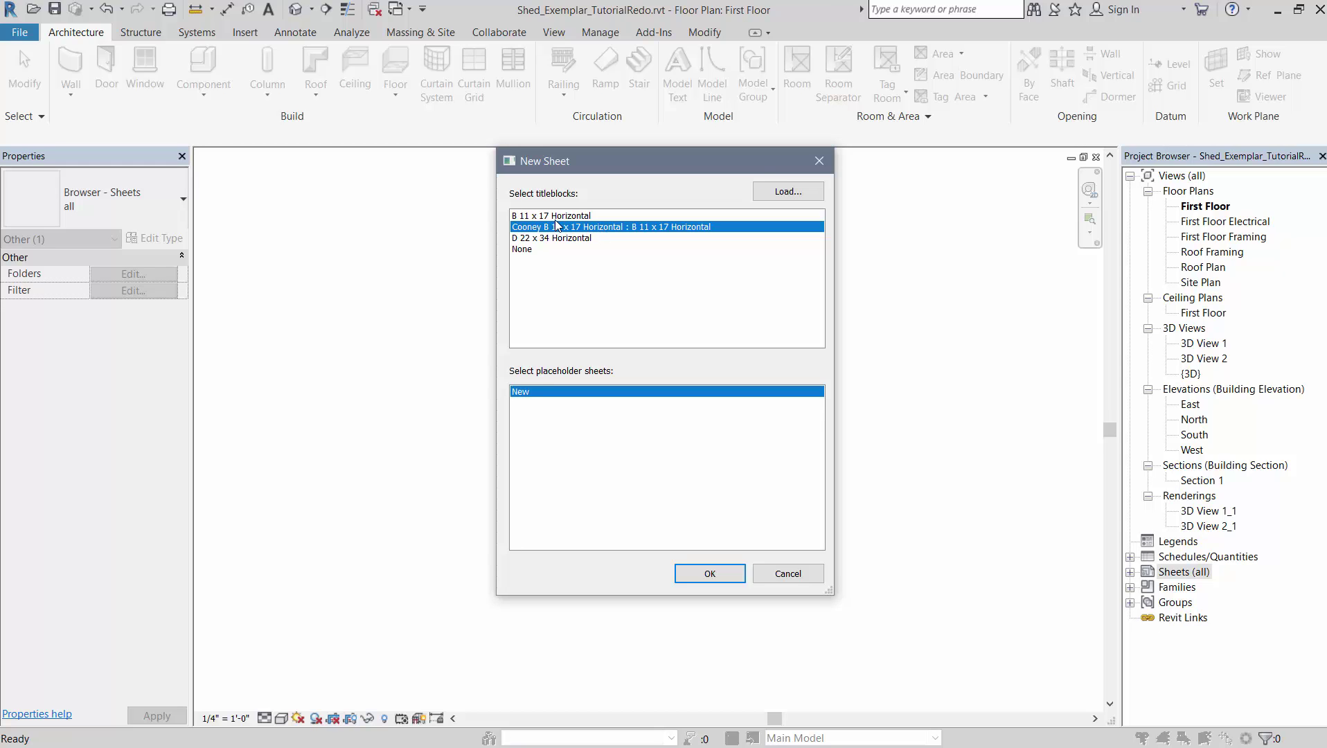
click(774, 194)
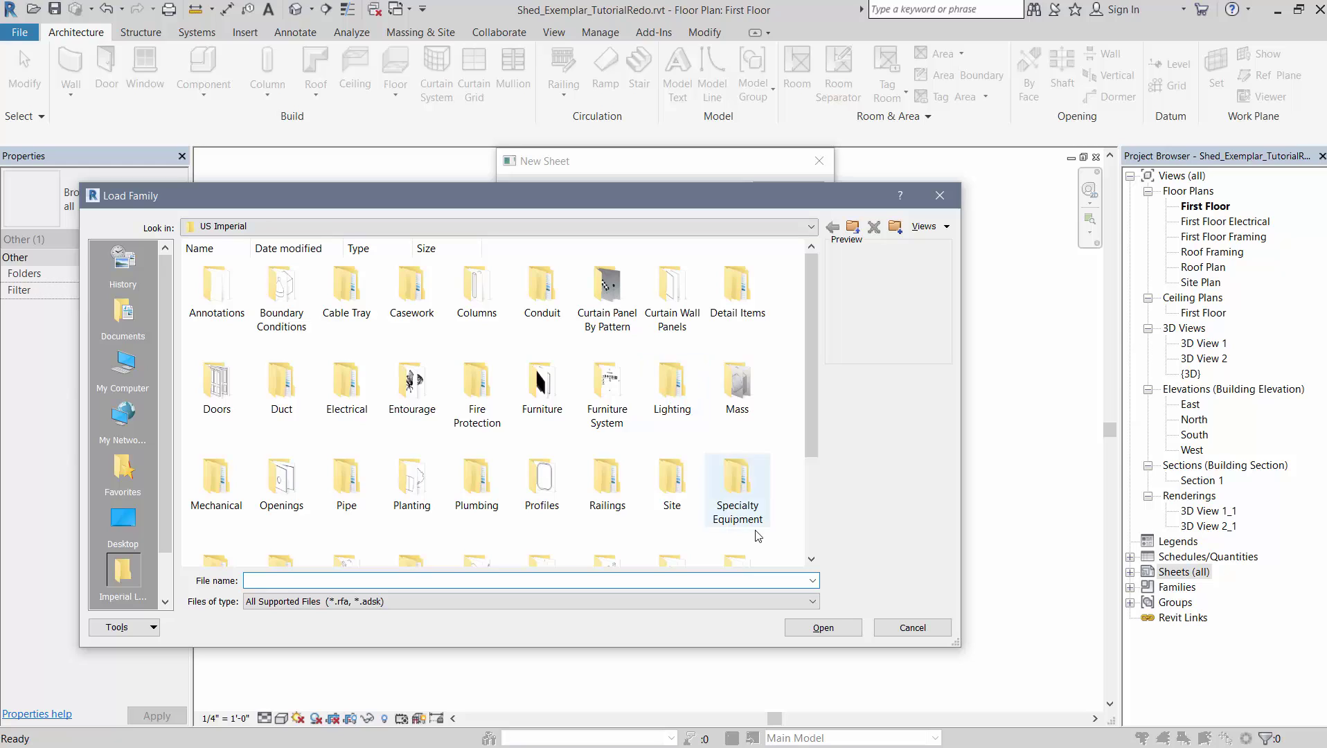
scroll(755, 526, down, 2)
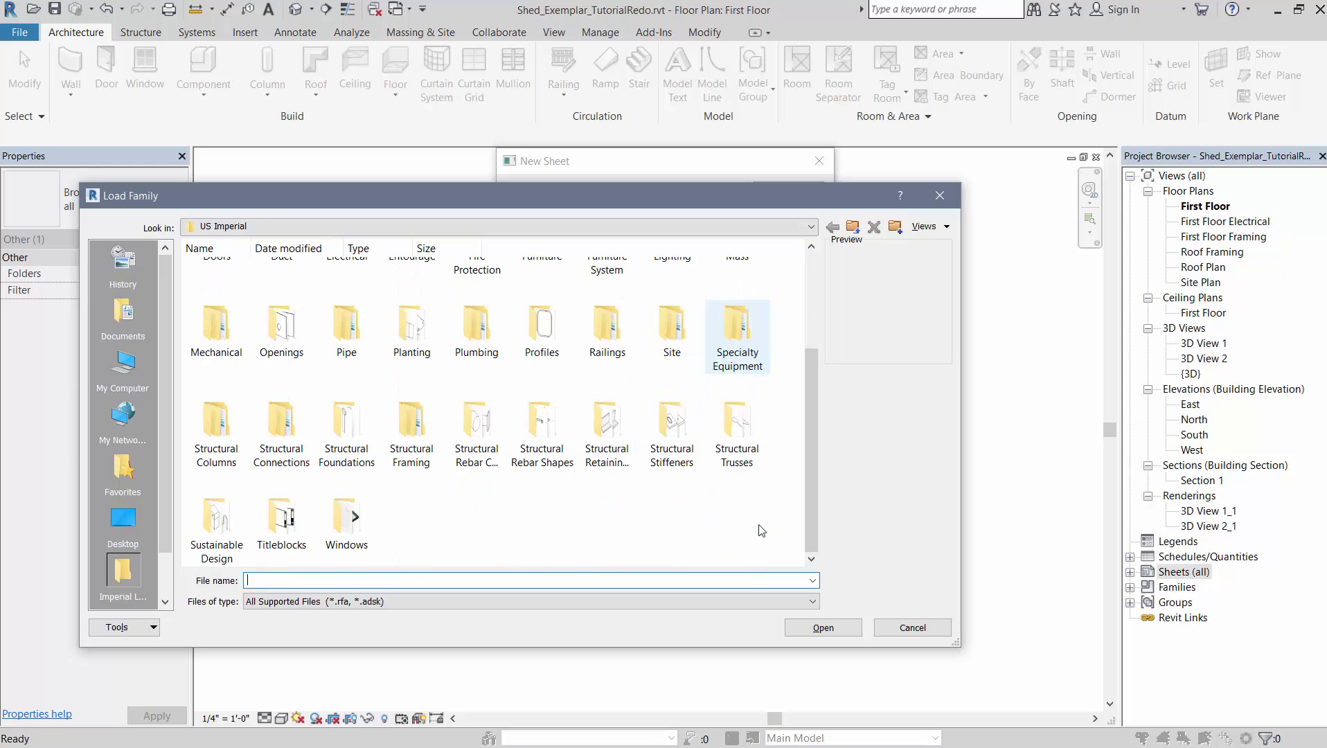
double_click(312, 543)
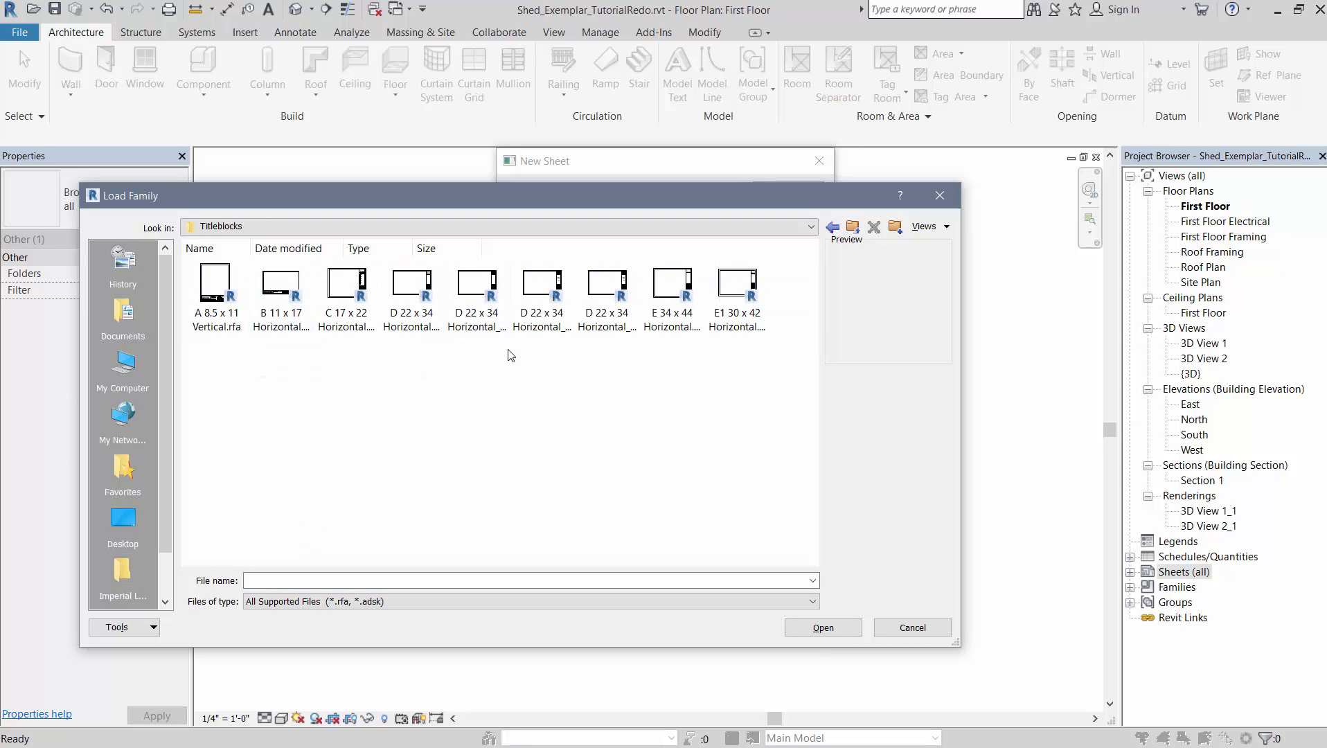
click(280, 319)
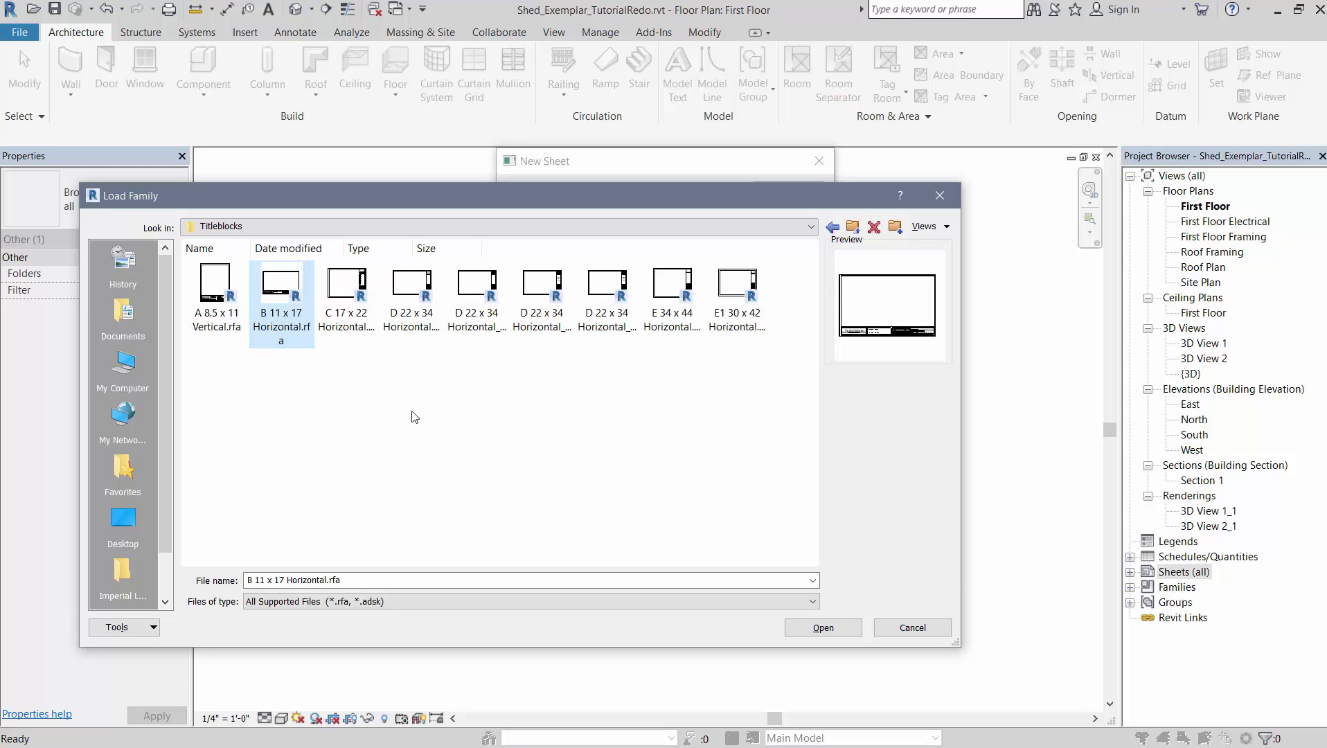
click(909, 629)
- Create the sheet with the selected titleblock and replace the name above the project title with Utility Shed Drawing
double_click(597, 230)
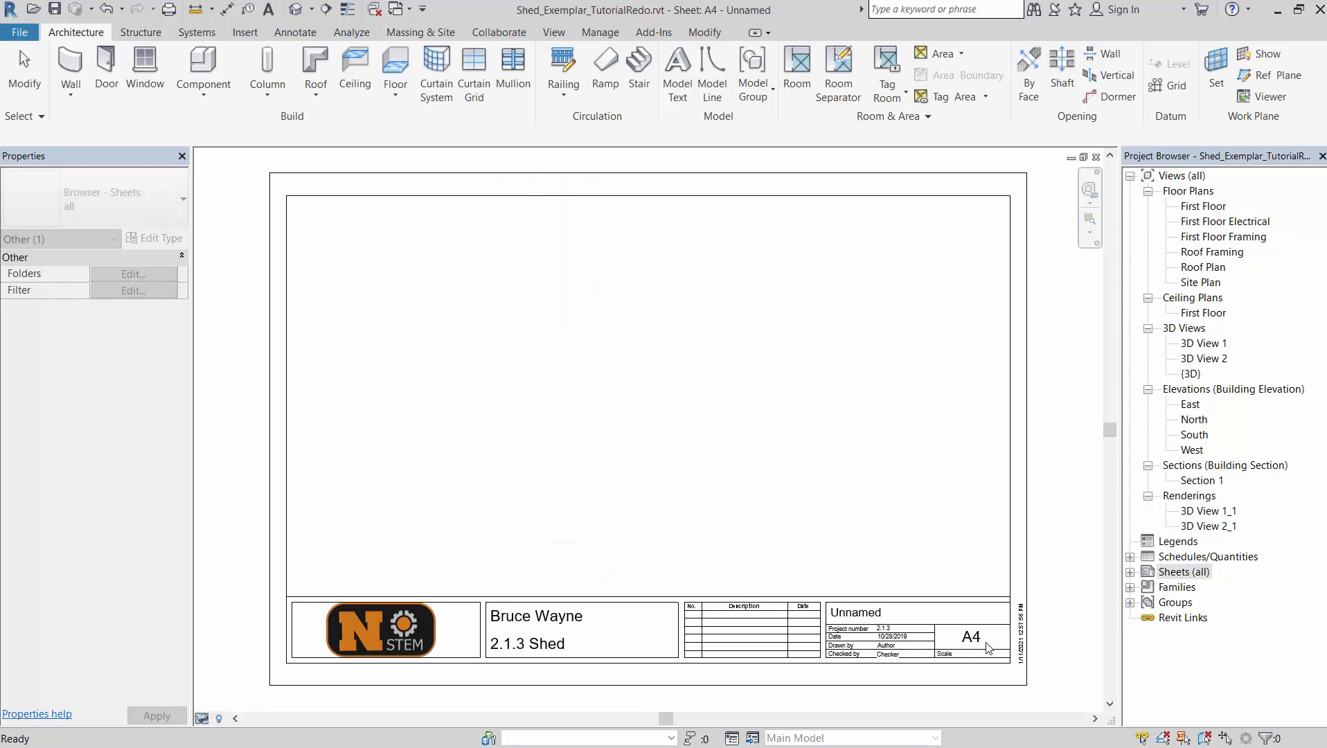
scroll(994, 630, down, 1)
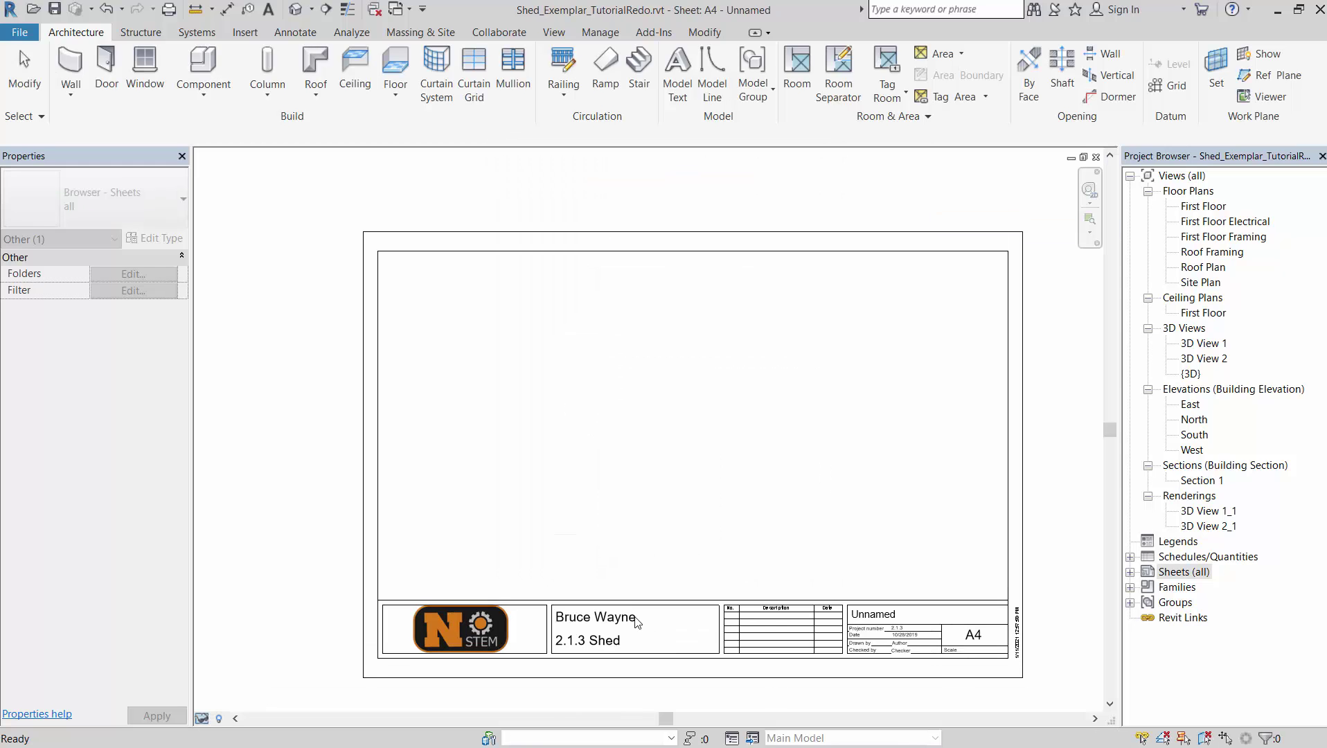
click(631, 627)
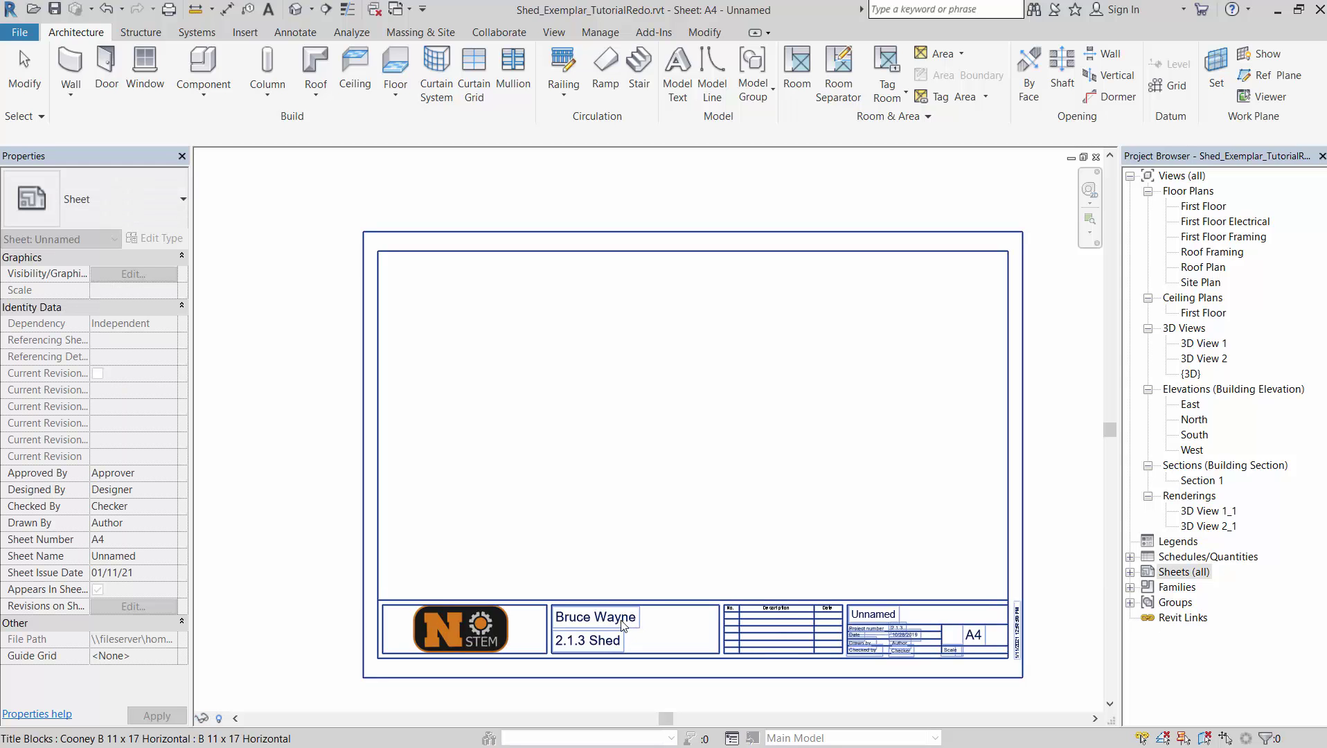
click(627, 623)
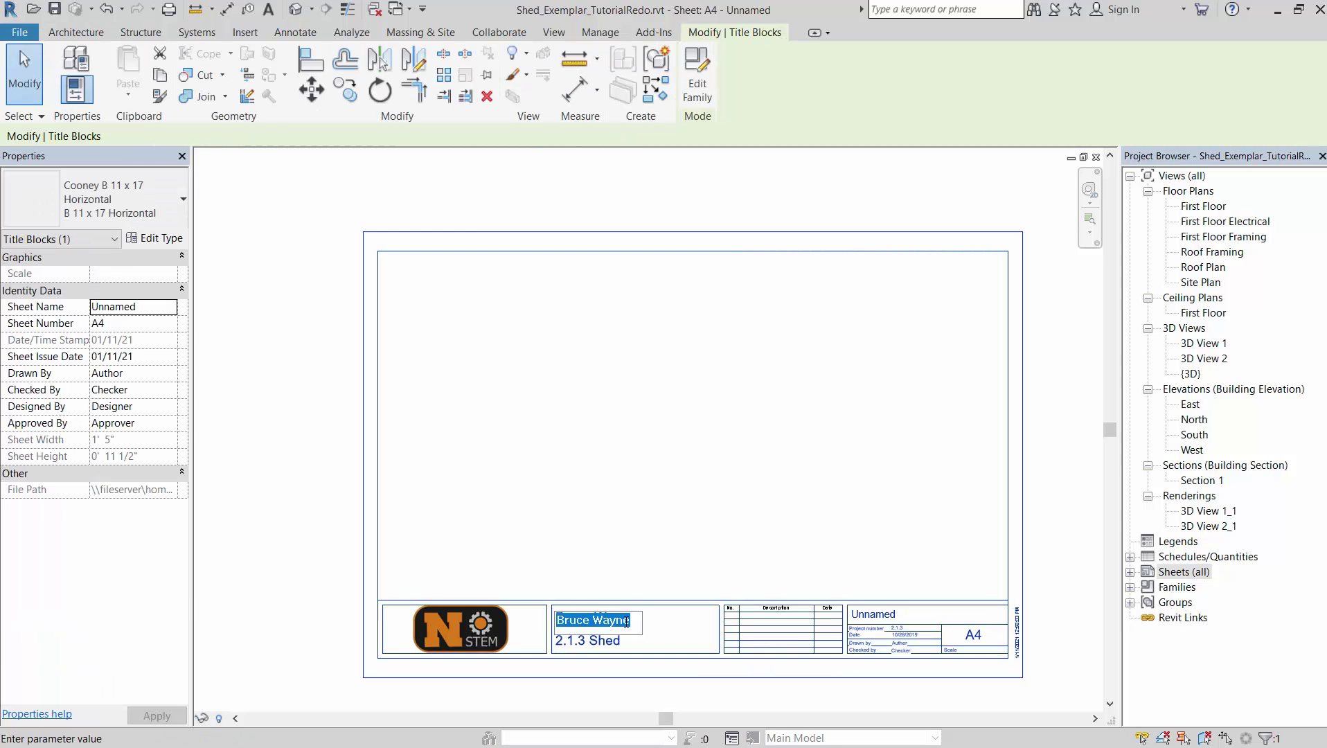
drag(634, 620, 552, 622)
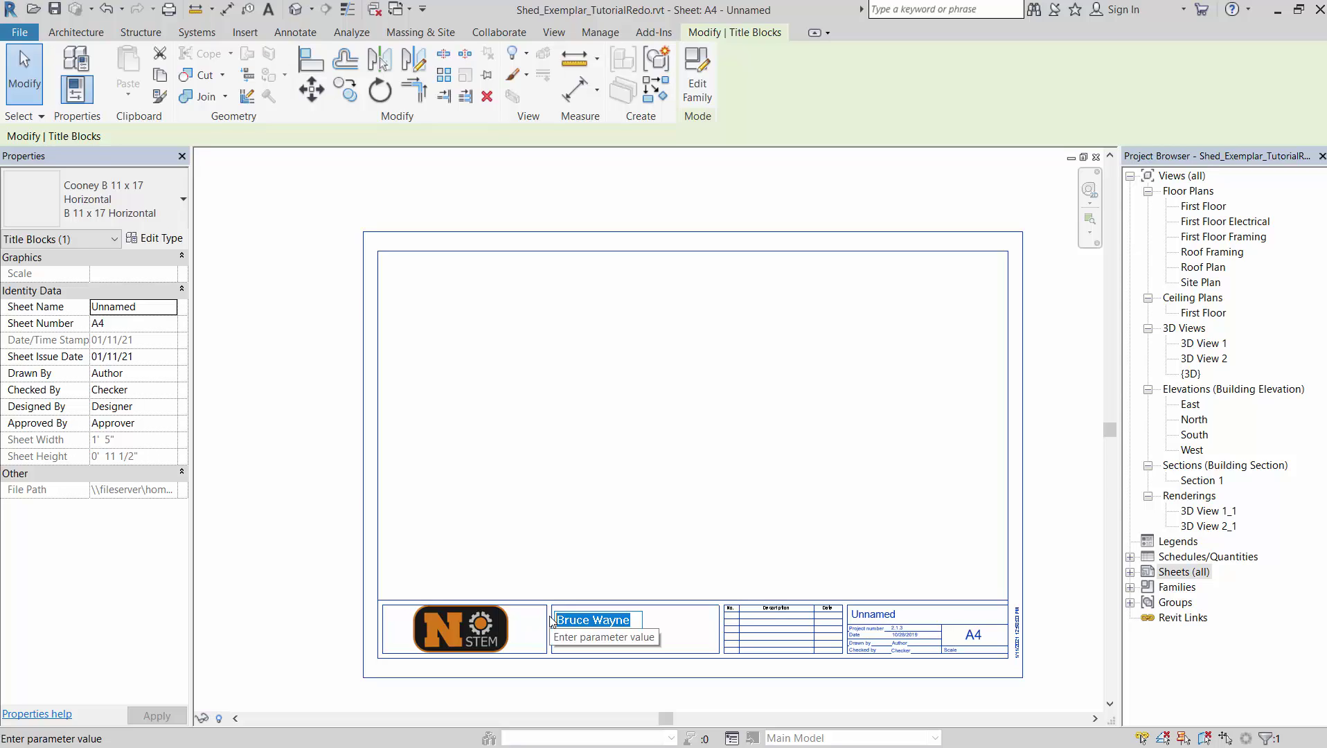
text(Utility Shed)
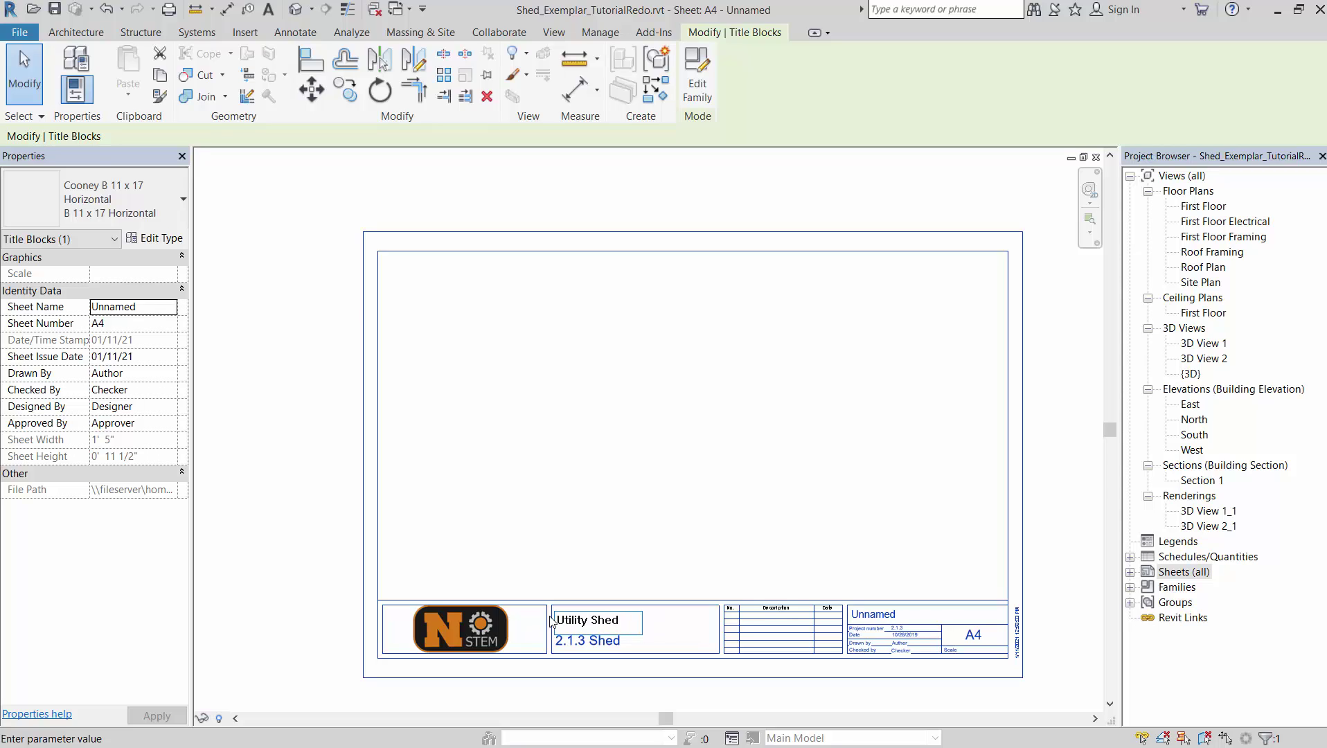
text( Drawing)
click(707, 557)
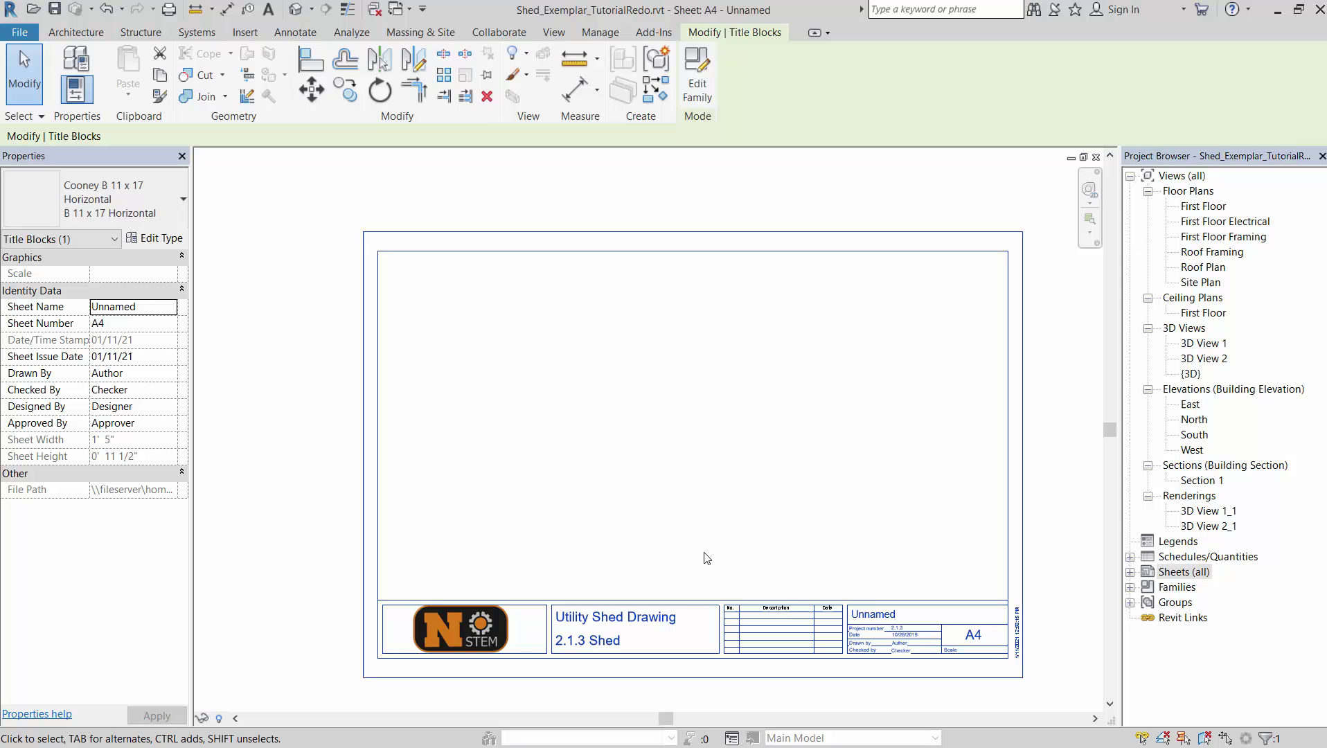
- Enter the person's name as the sheet name in the titleblock and set the sheet number to A2
click(891, 621)
click(891, 620)
drag(907, 612, 821, 615)
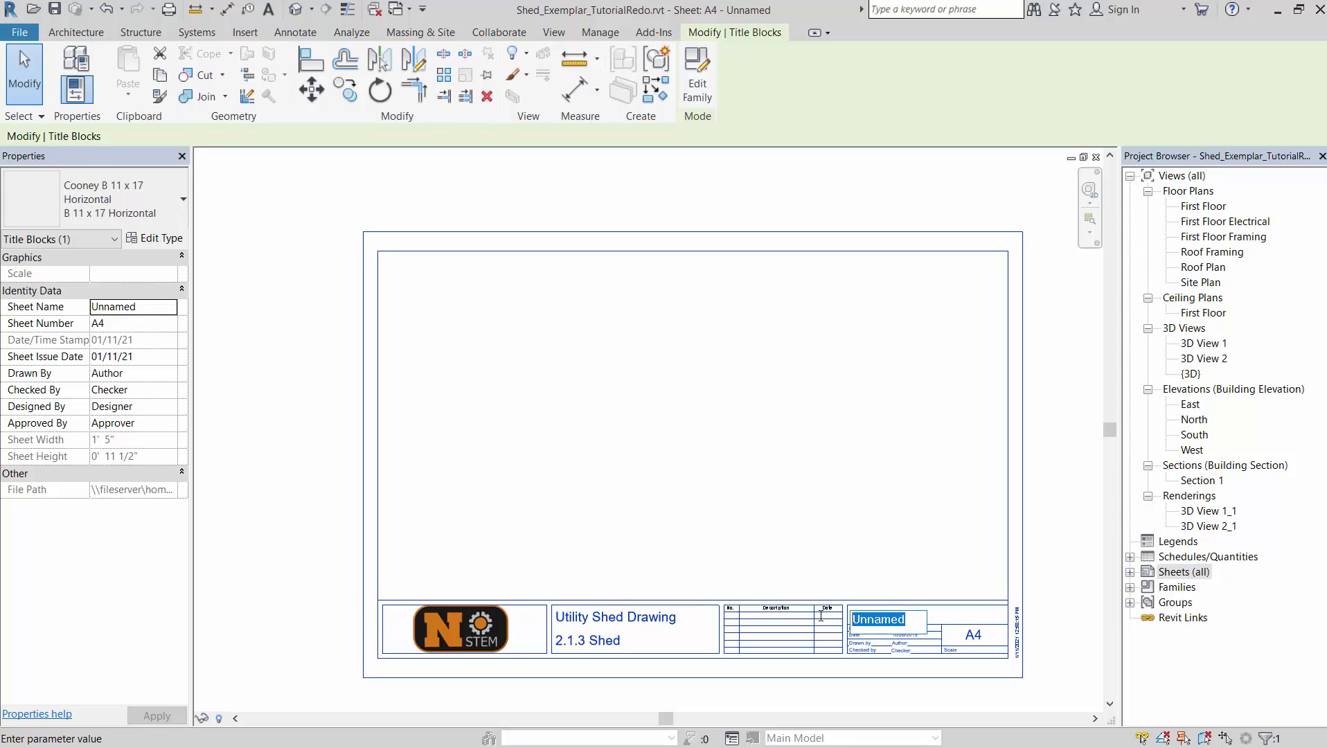
text(MR. PAK)
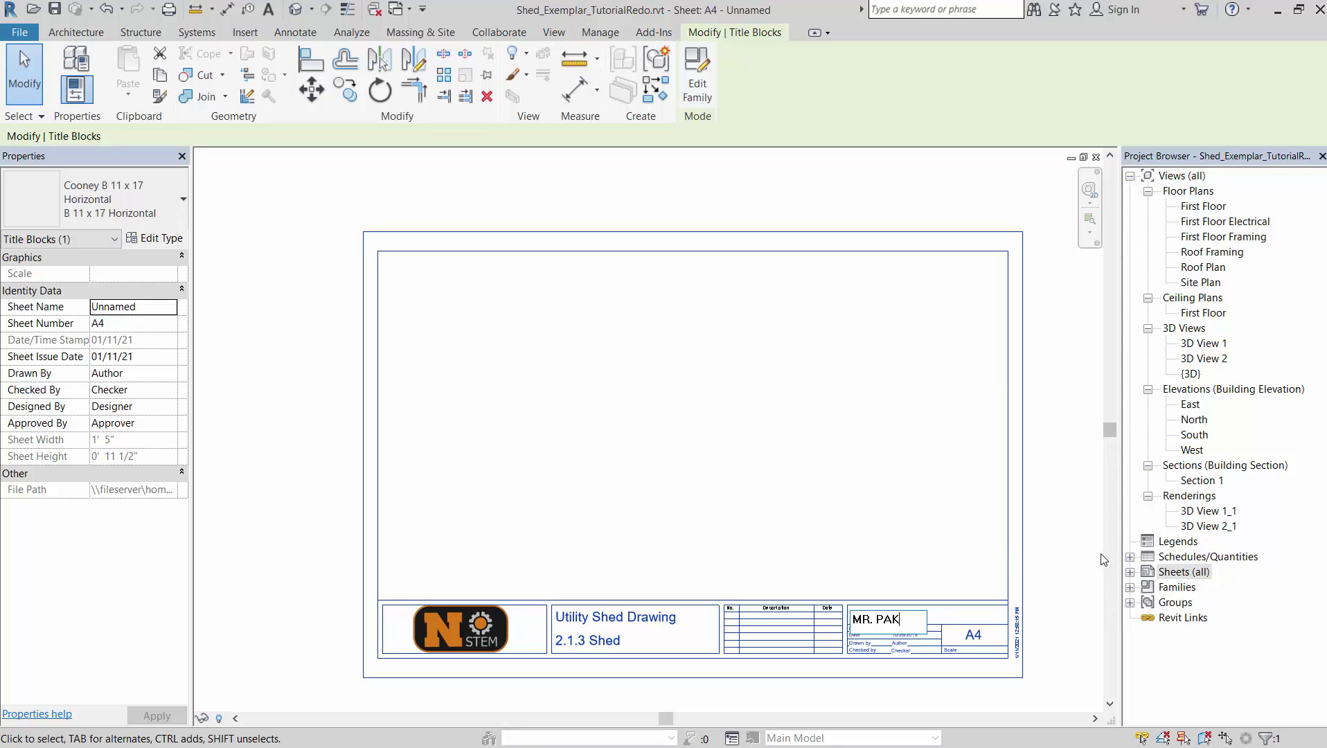
key(Return)
click(976, 637)
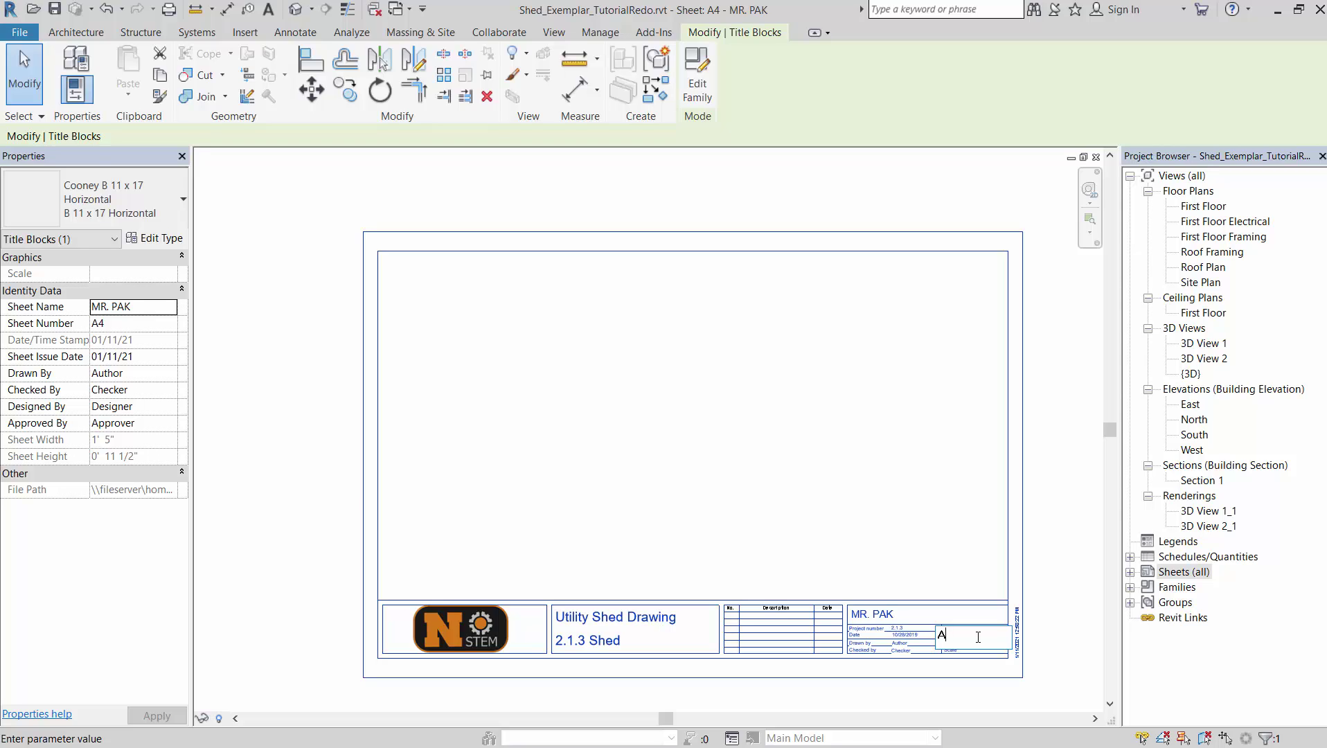
text(A2)
key(Return)
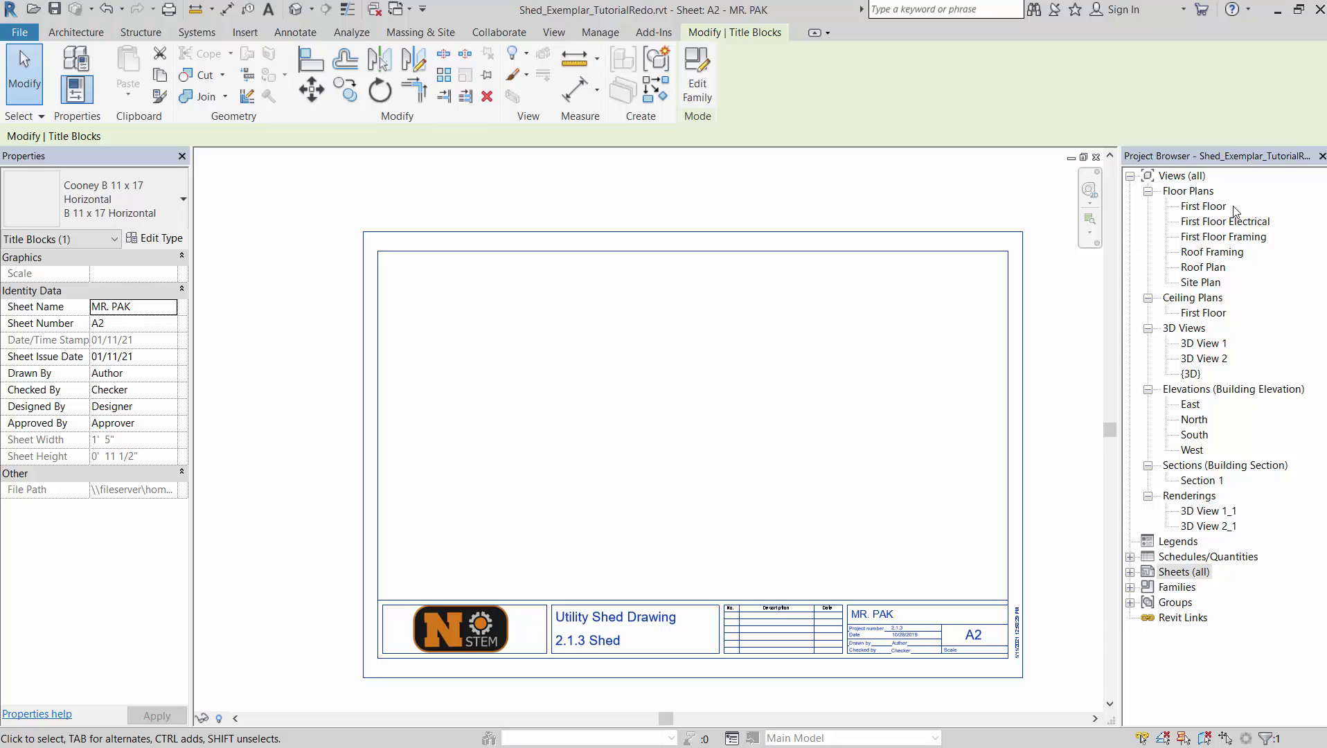
- Place the {3D} view in the upper-right area of sheet A2
click(1191, 374)
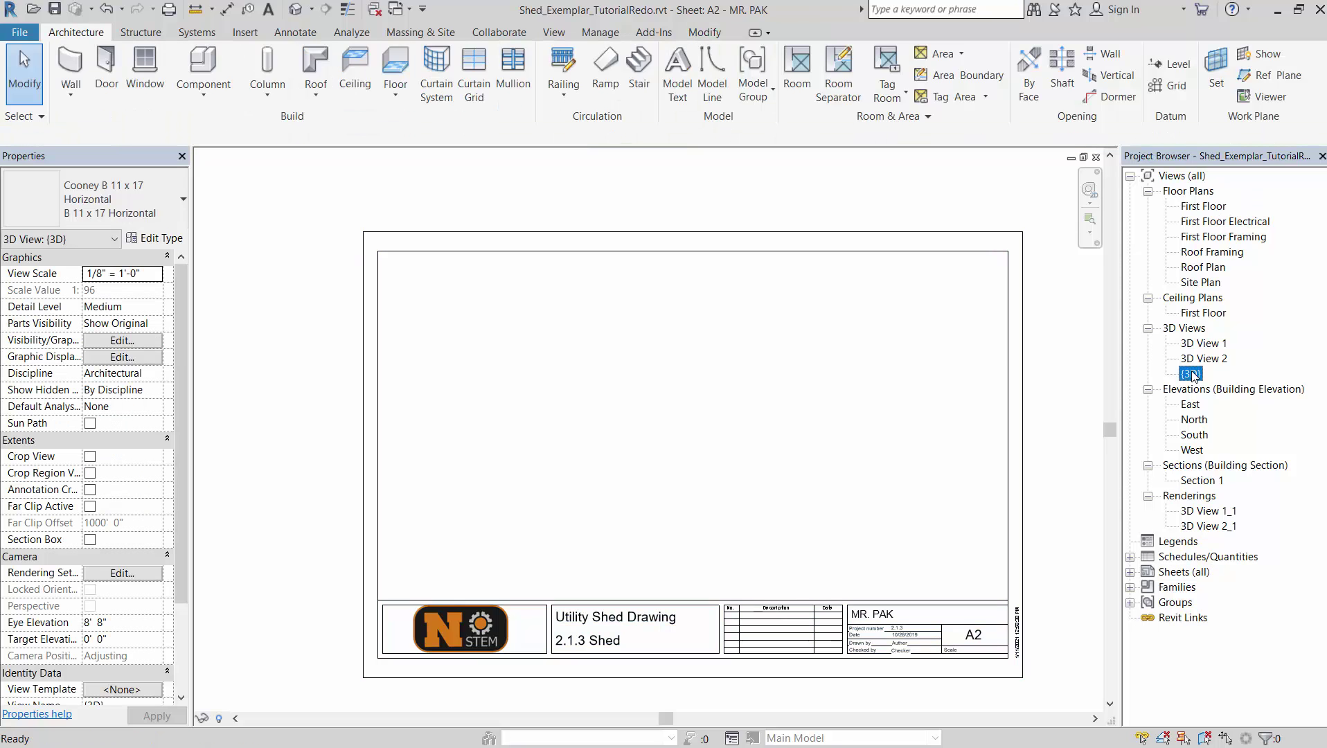
drag(1193, 378, 862, 335)
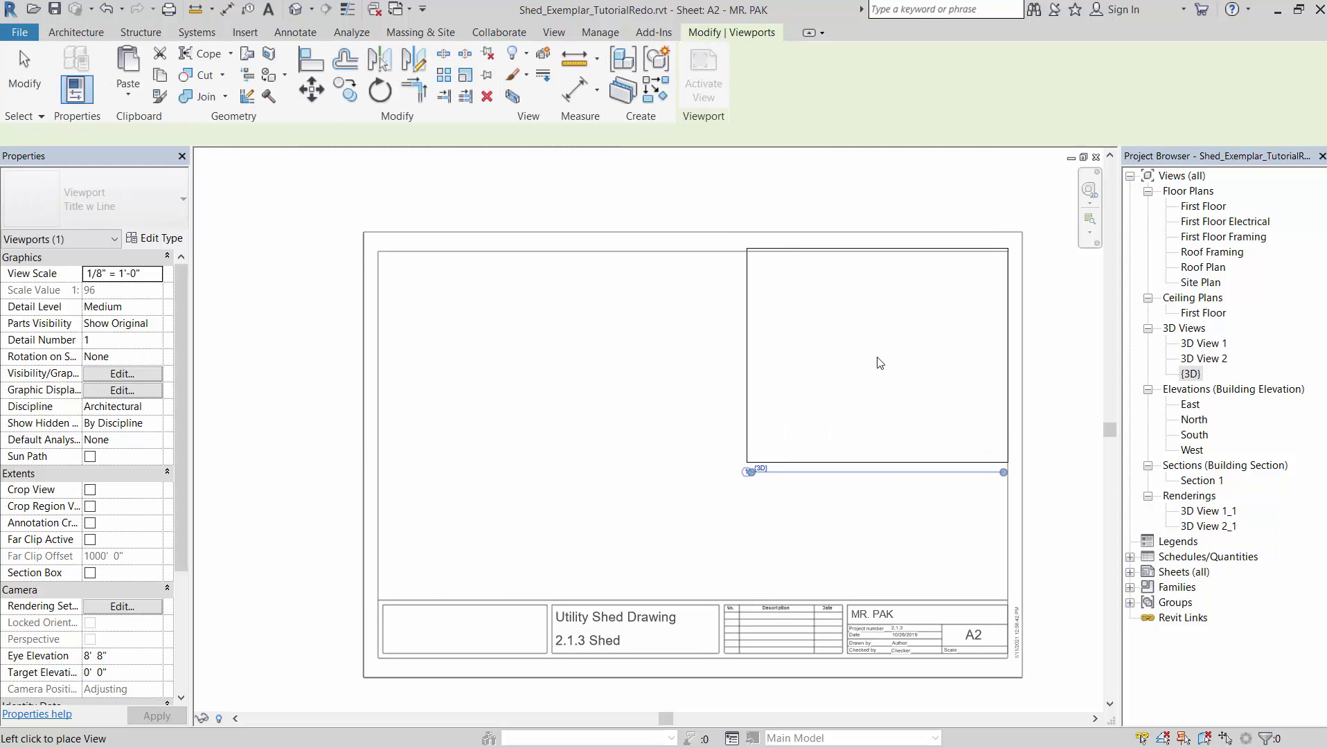
click(876, 367)
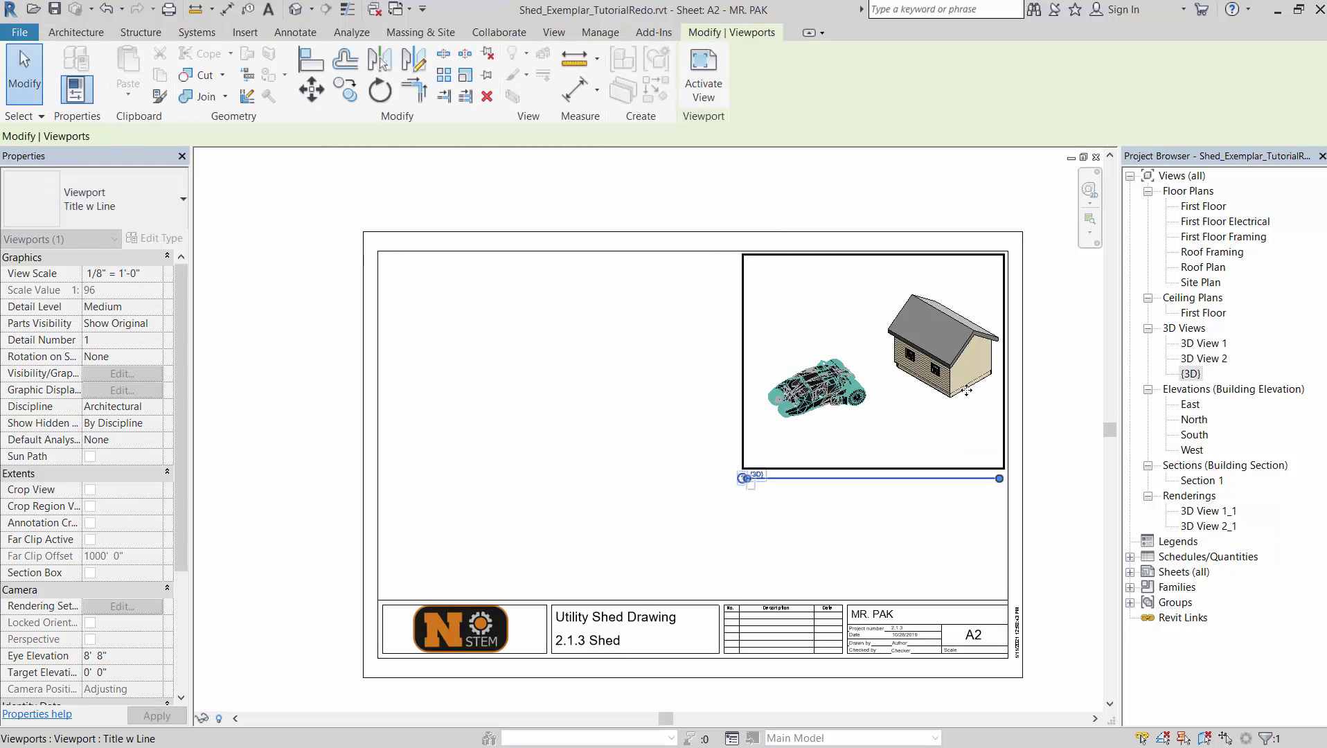
click(1078, 479)
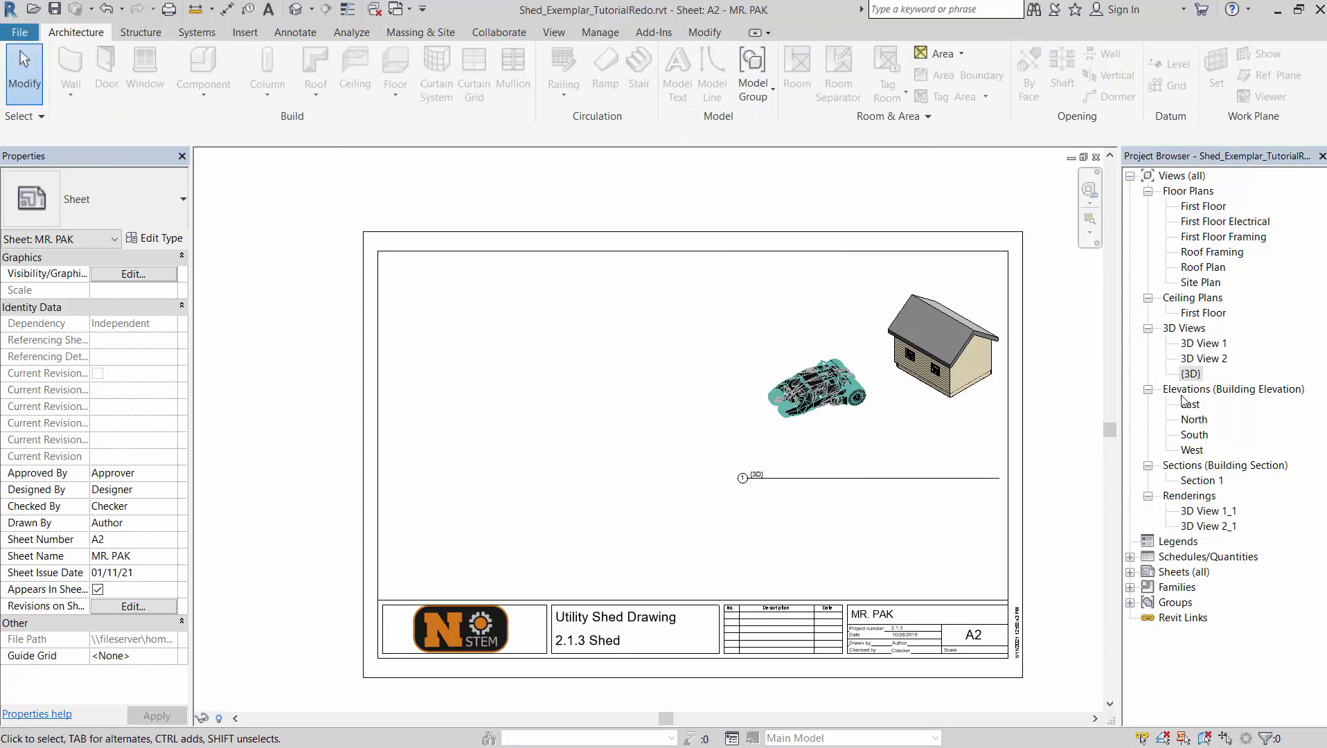
- Try to place the South elevation on sheet A2
click(1195, 437)
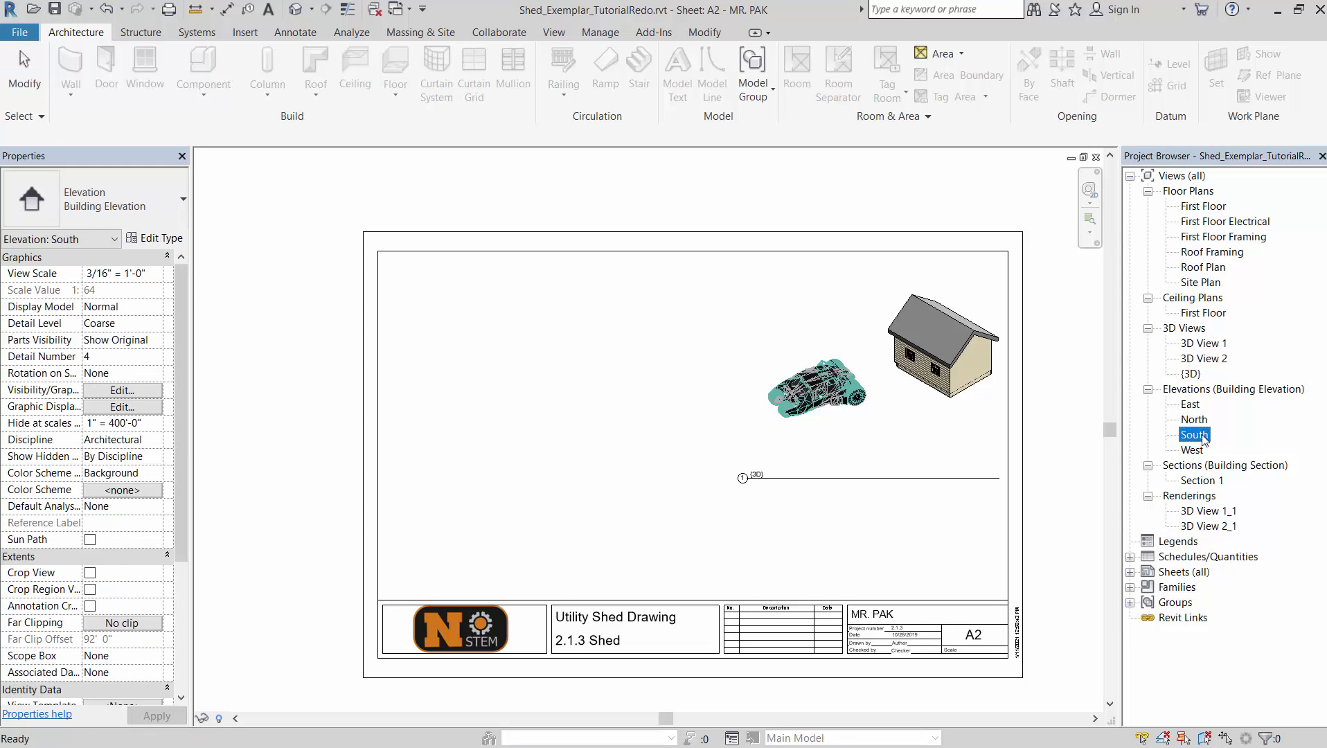
drag(1204, 438, 542, 391)
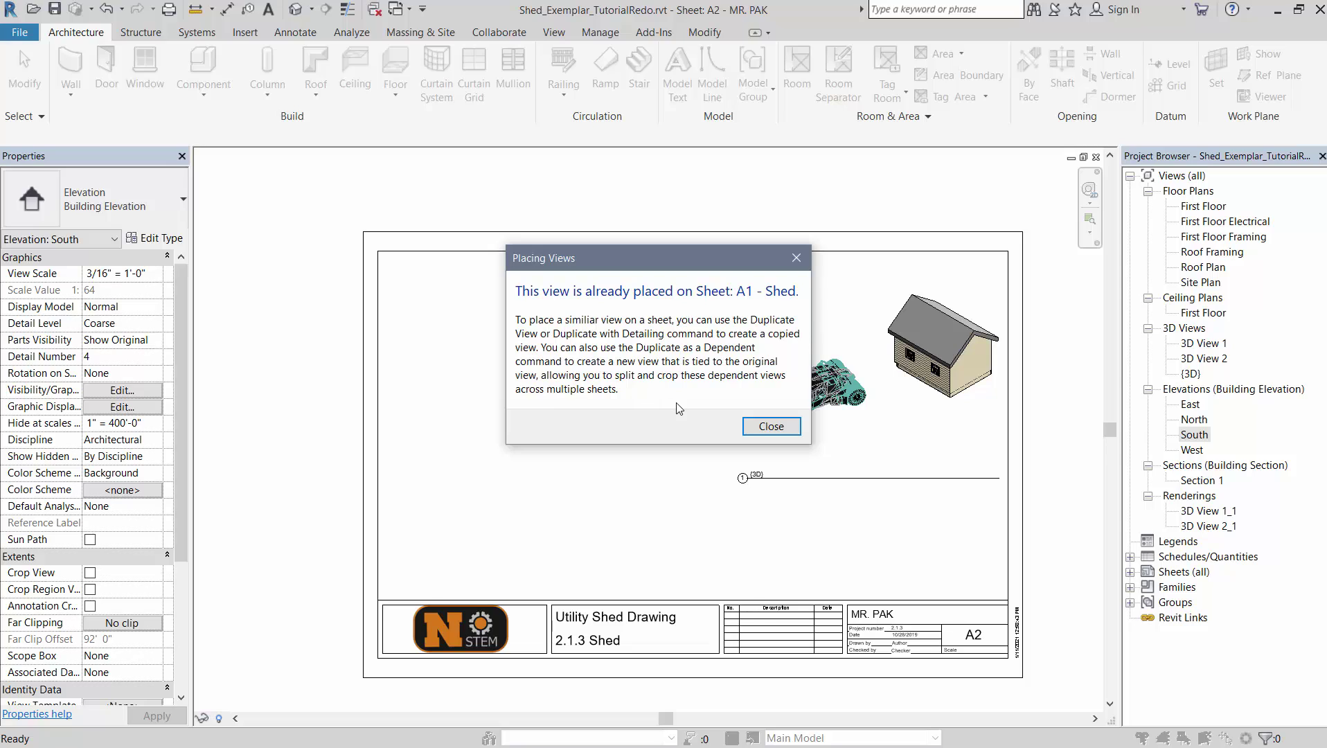
click(769, 426)
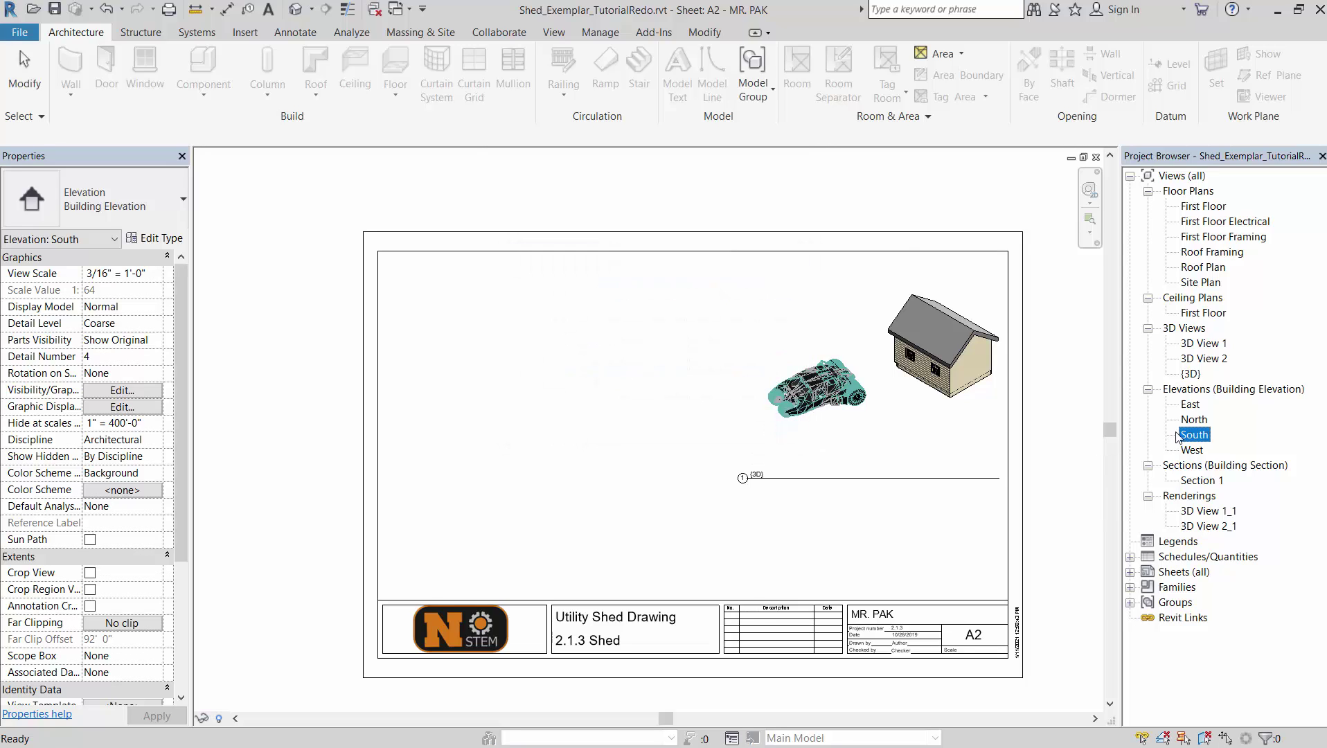
- Place the North elevation view on the left half of sheet A2, beside the 3D view
click(1194, 420)
drag(1196, 424, 620, 383)
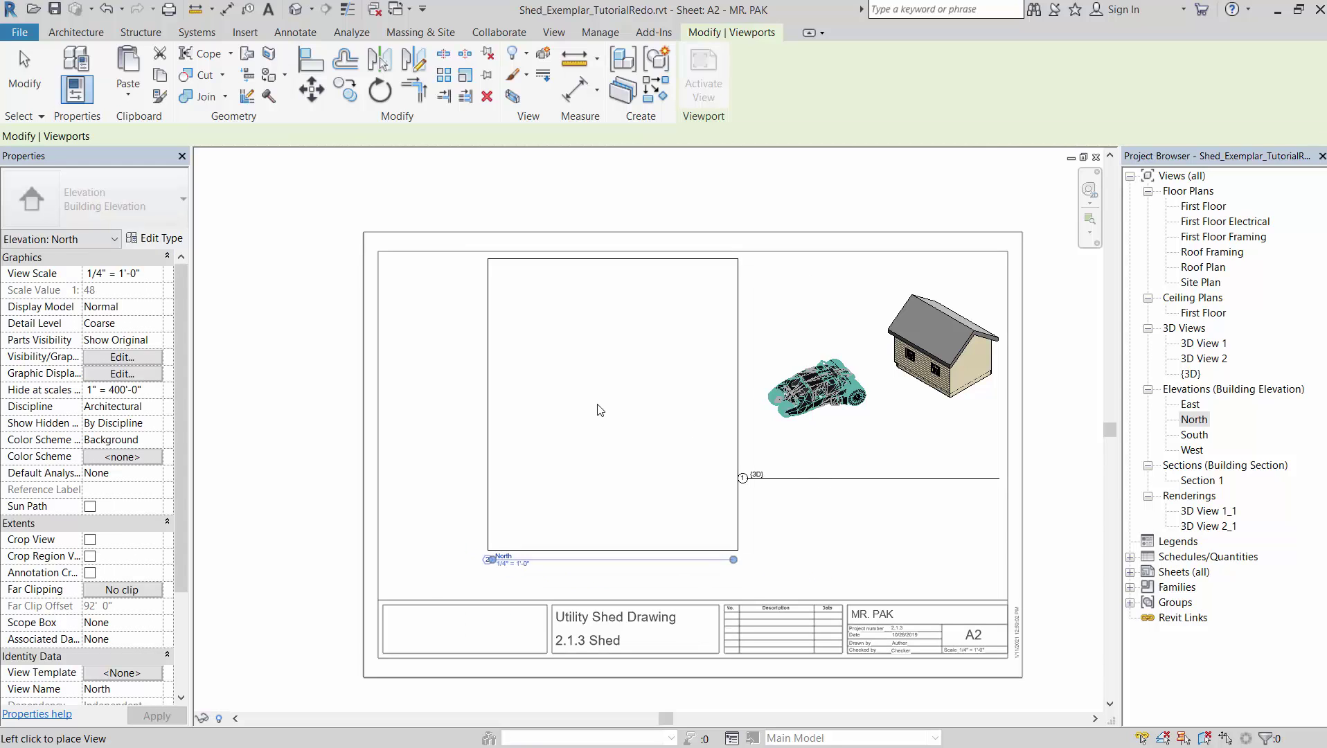
click(488, 407)
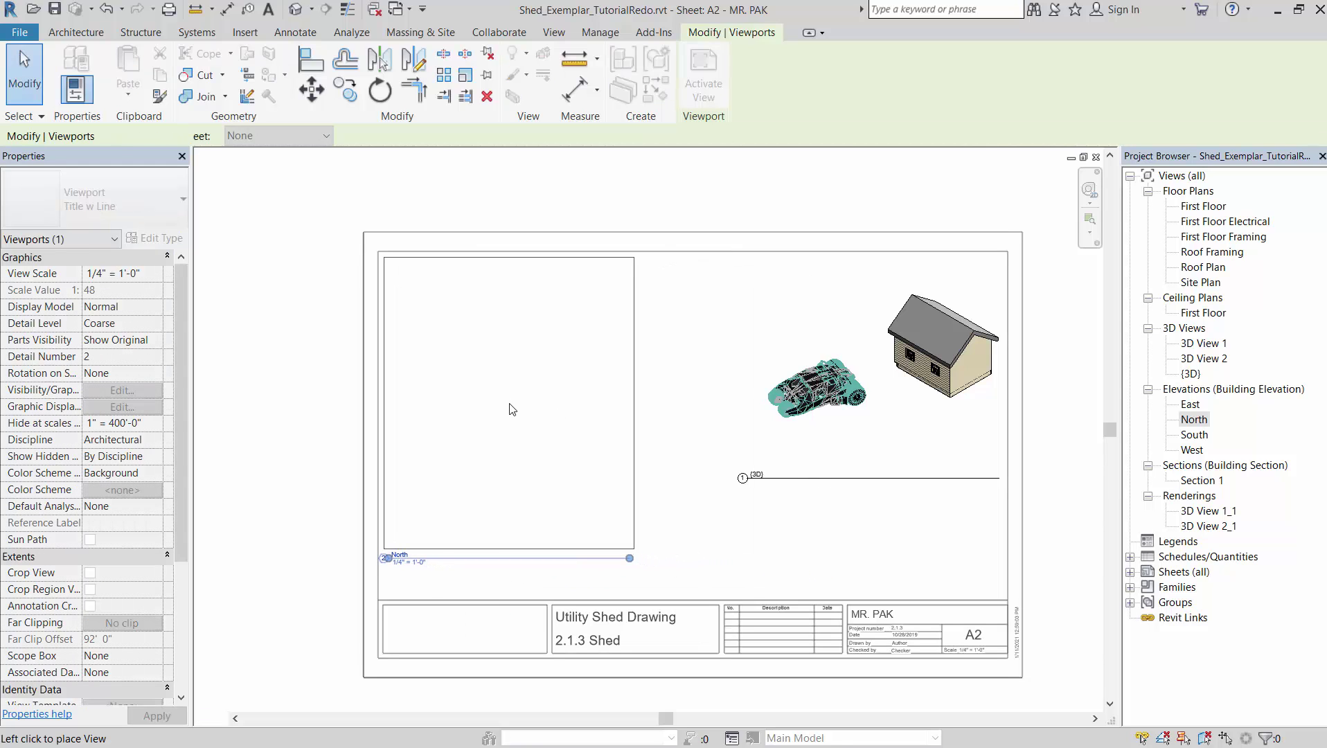
click(1052, 563)
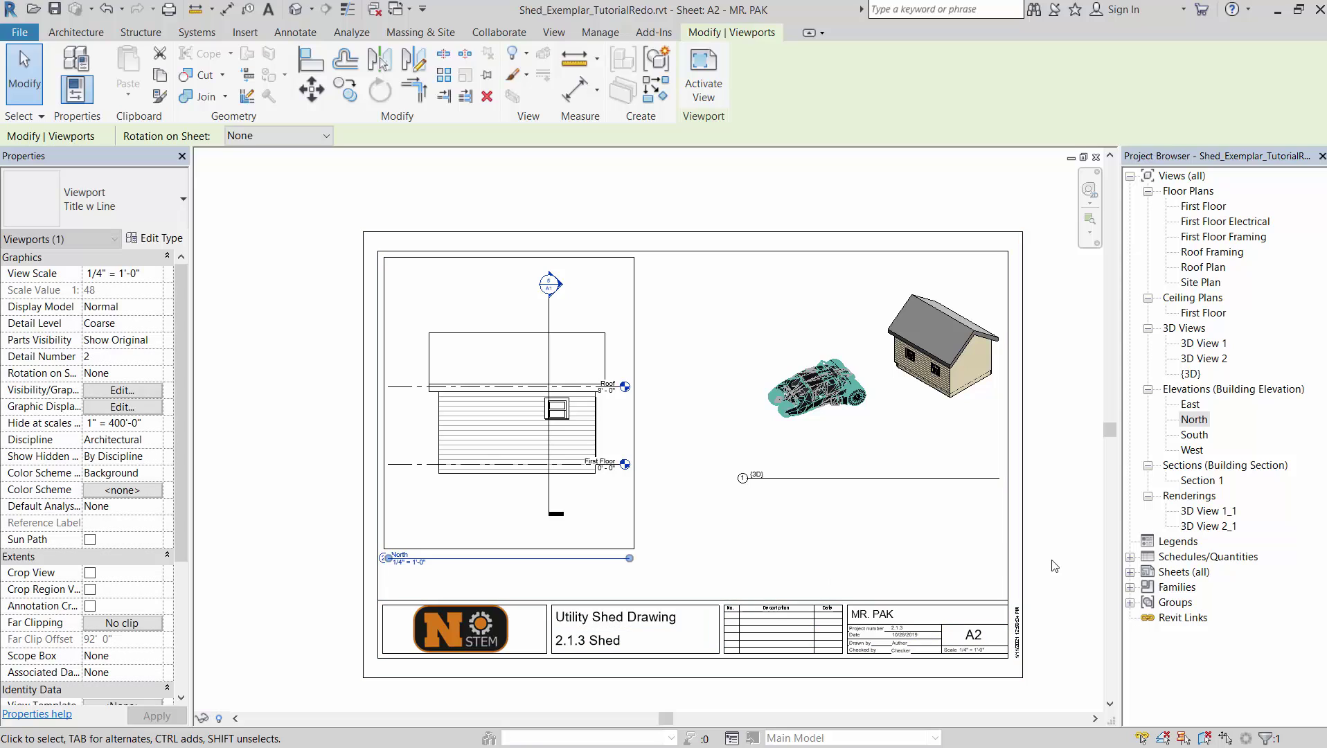
- Place the East elevation view just above sheet A2's border, over the North elevation
click(1190, 405)
drag(703, 517, 556, 514)
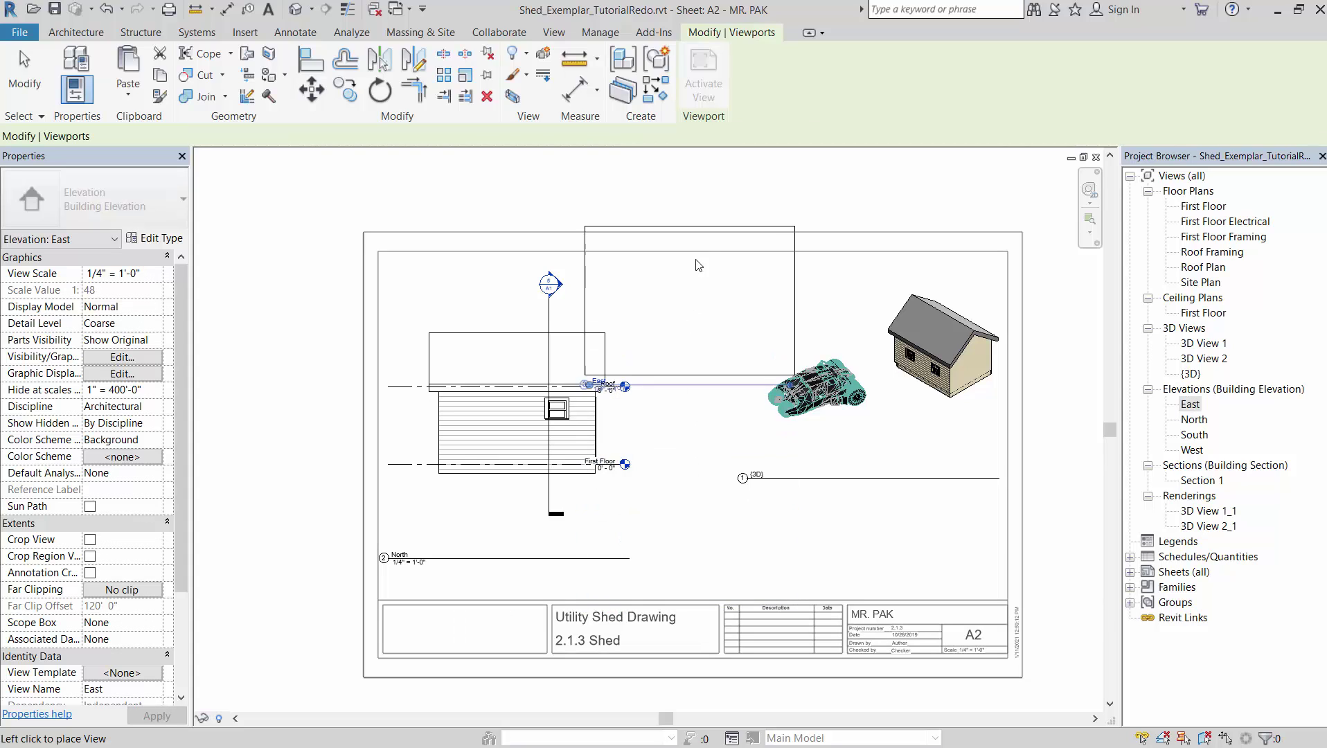
scroll(497, 210, down, 1)
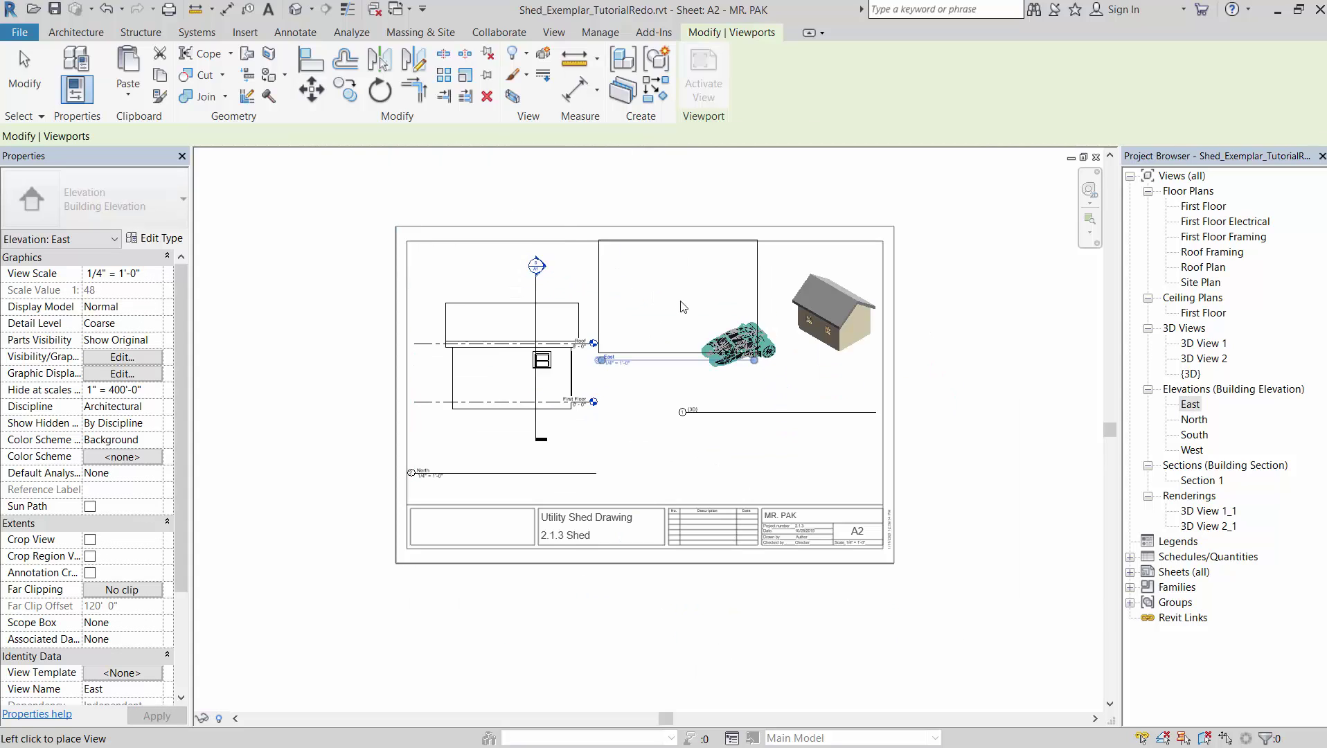
middle_drag(685, 406, 684, 441)
scroll(484, 248, down, 1)
middle_drag(484, 249, 506, 356)
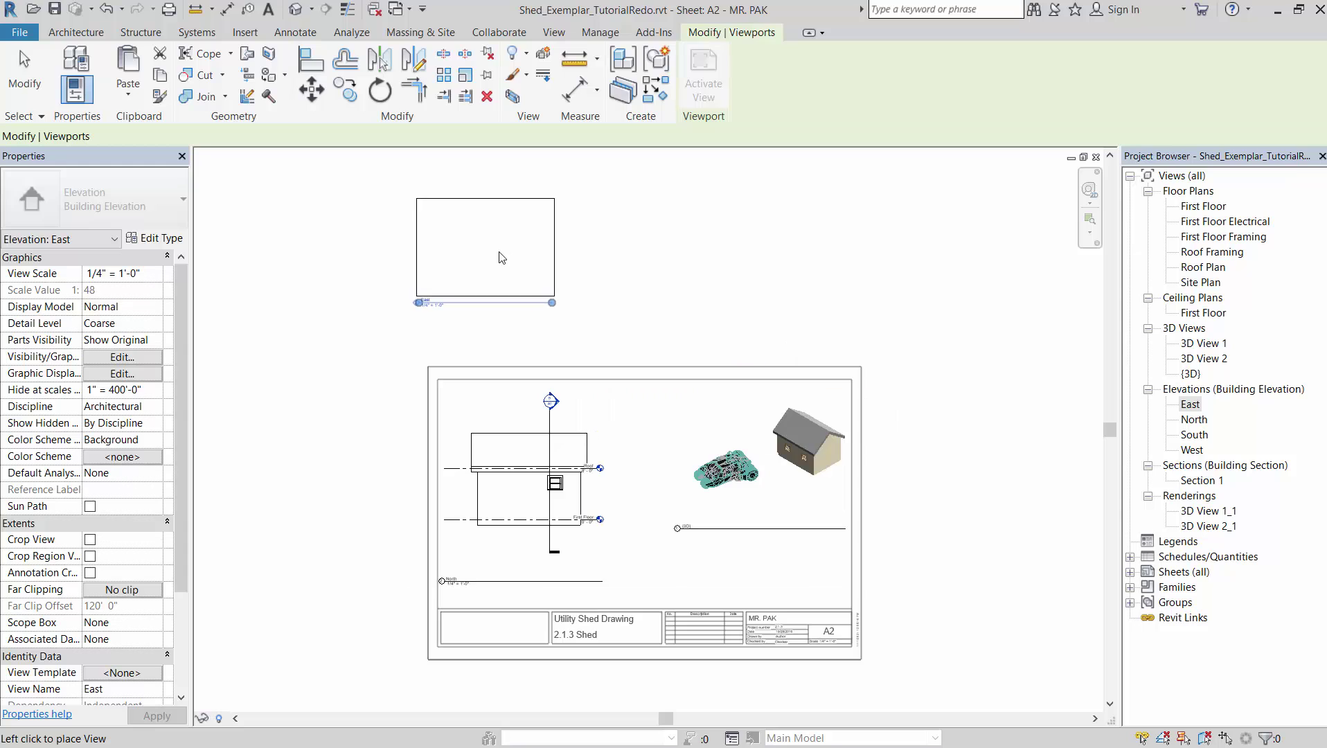
click(541, 326)
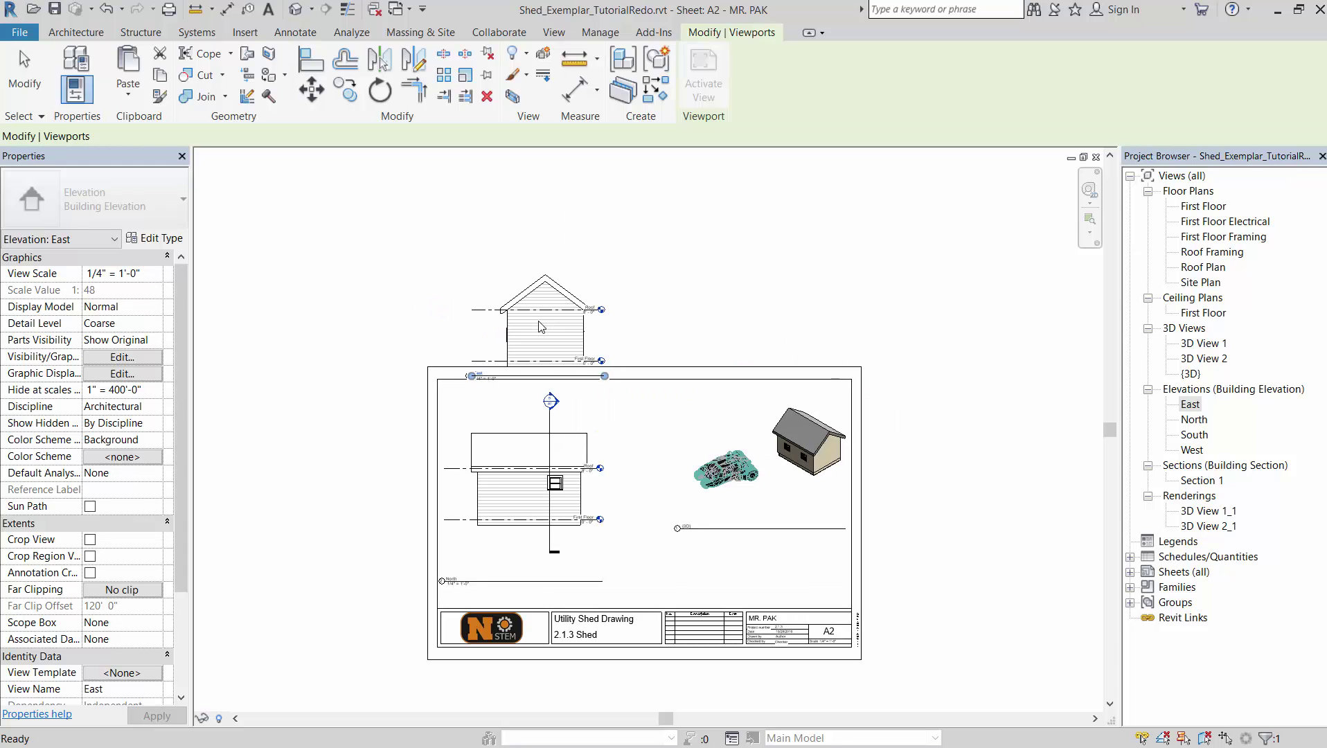
click(653, 549)
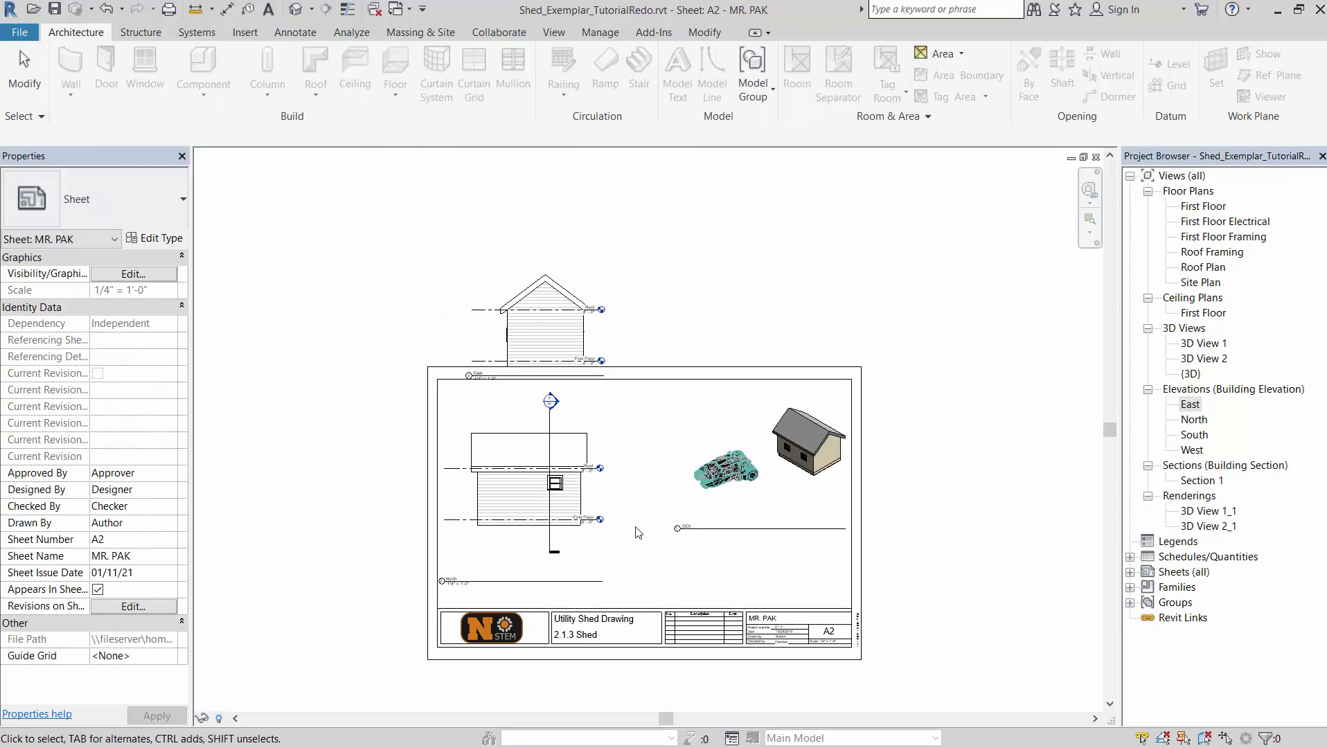
scroll(630, 532, up, 1)
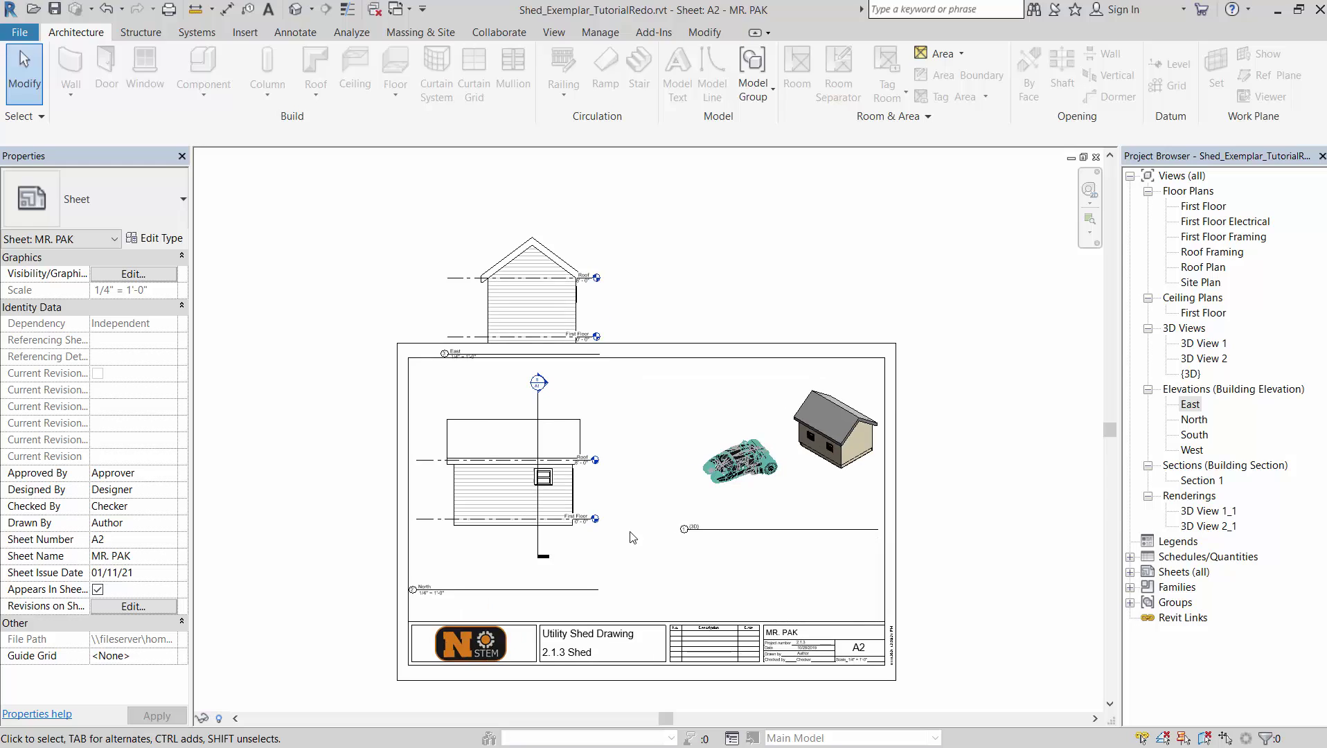
- Open the North elevation, turn on view cropping and show its crop region
click(581, 412)
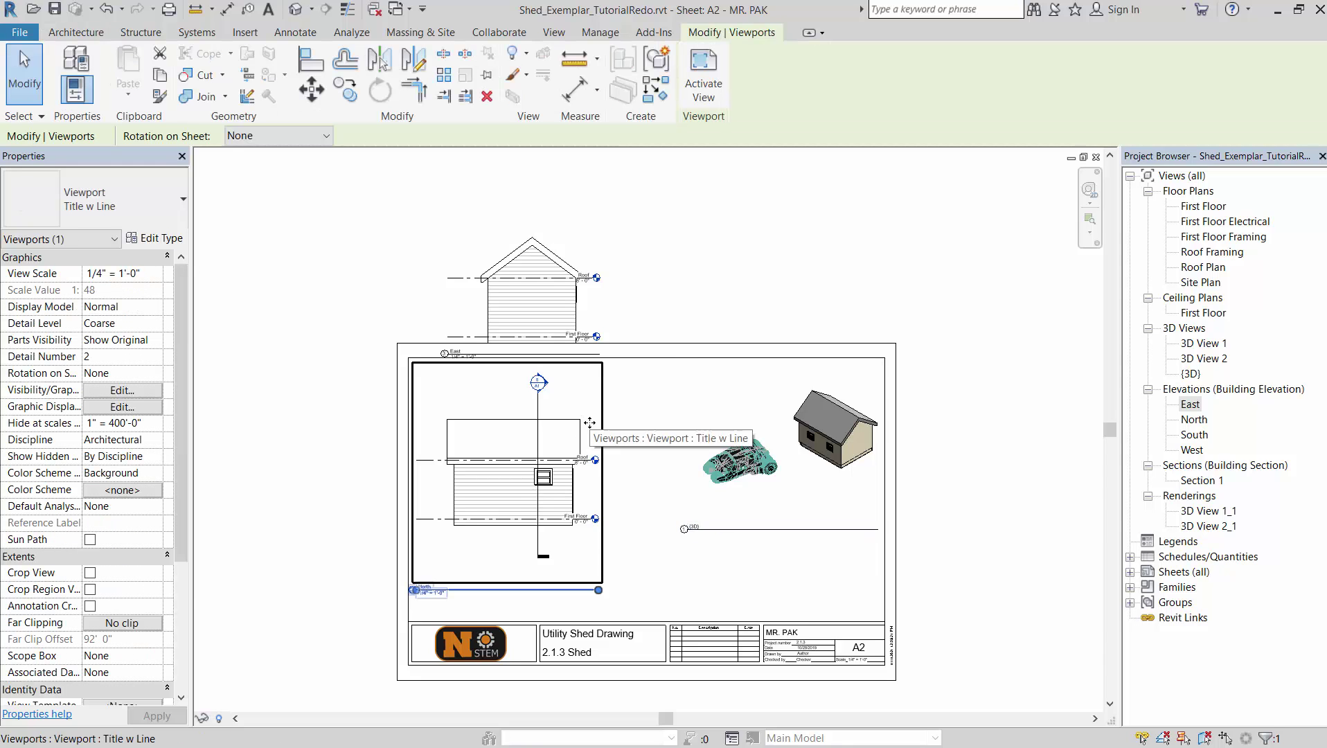
double_click(1193, 422)
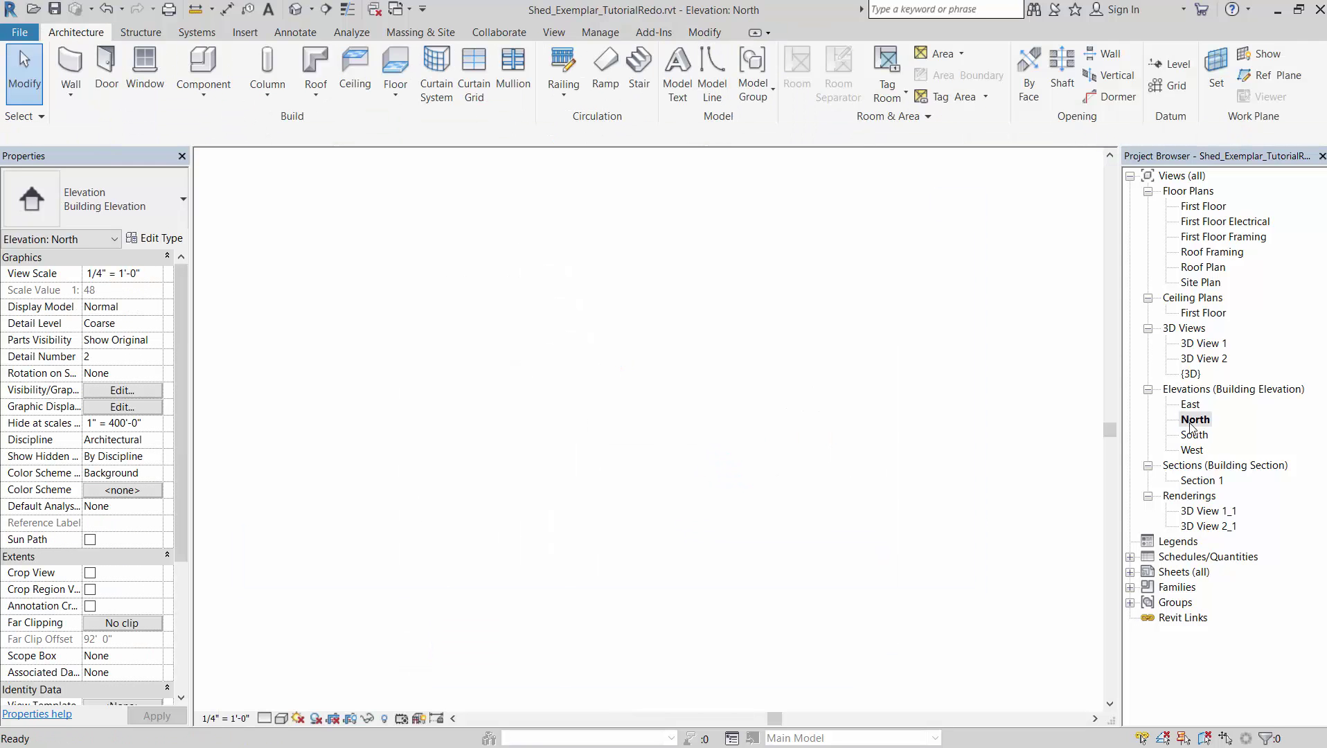
scroll(884, 461, down, 1)
middle_drag(933, 478, 810, 498)
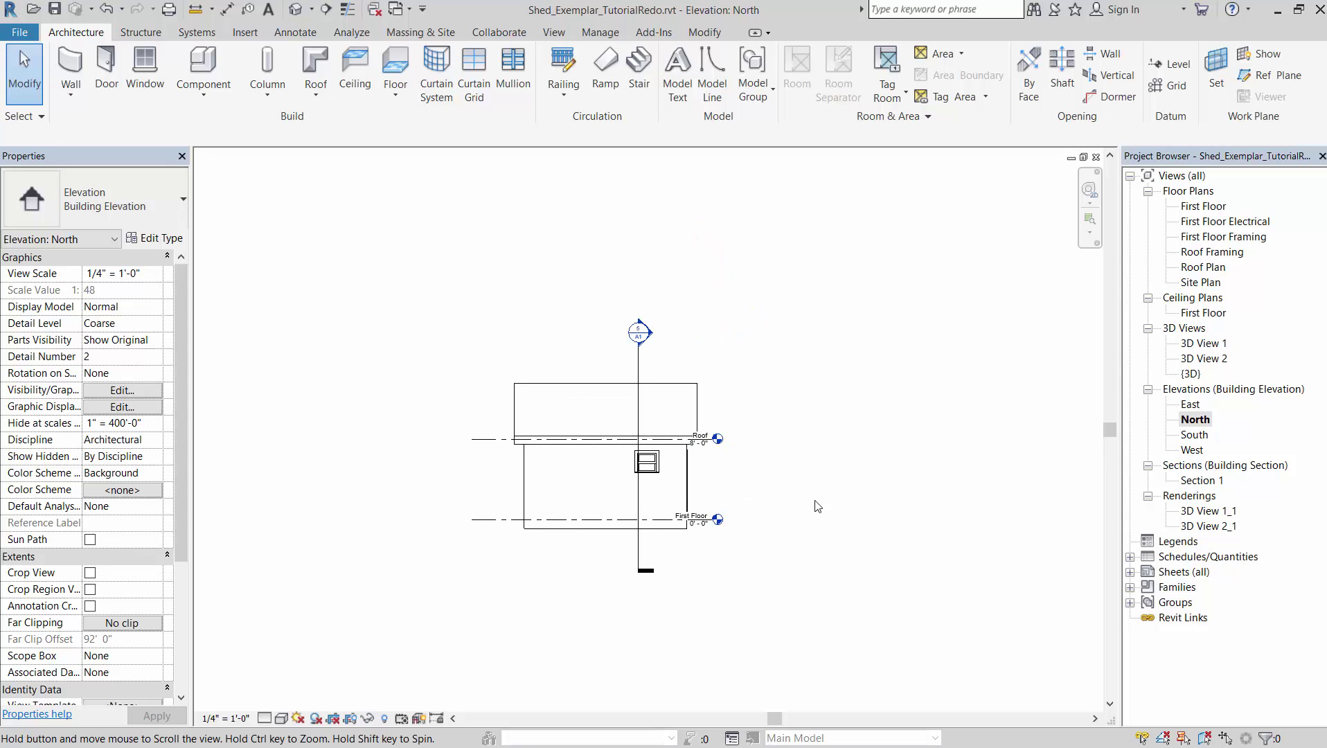
click(331, 719)
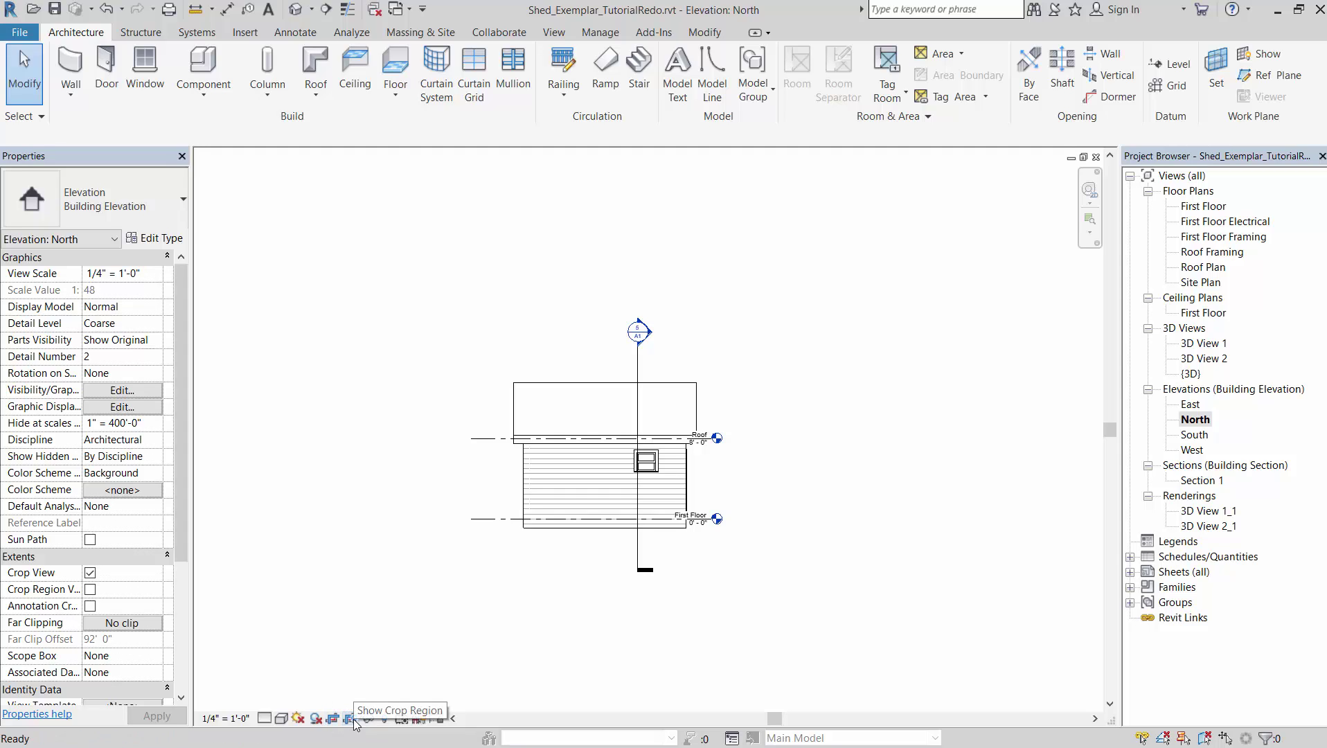
click(351, 721)
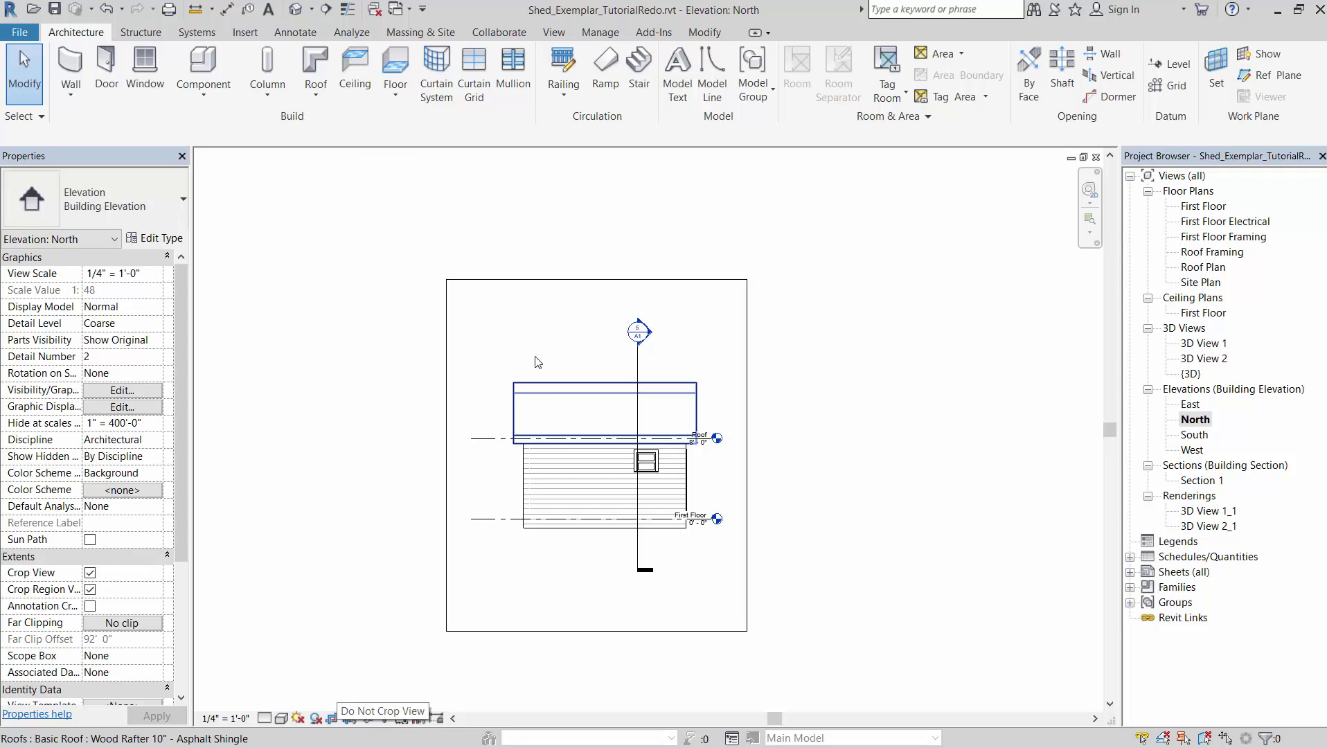
- Tighten the North elevation's crop region around the shed on its left, upper and lower sides
click(448, 350)
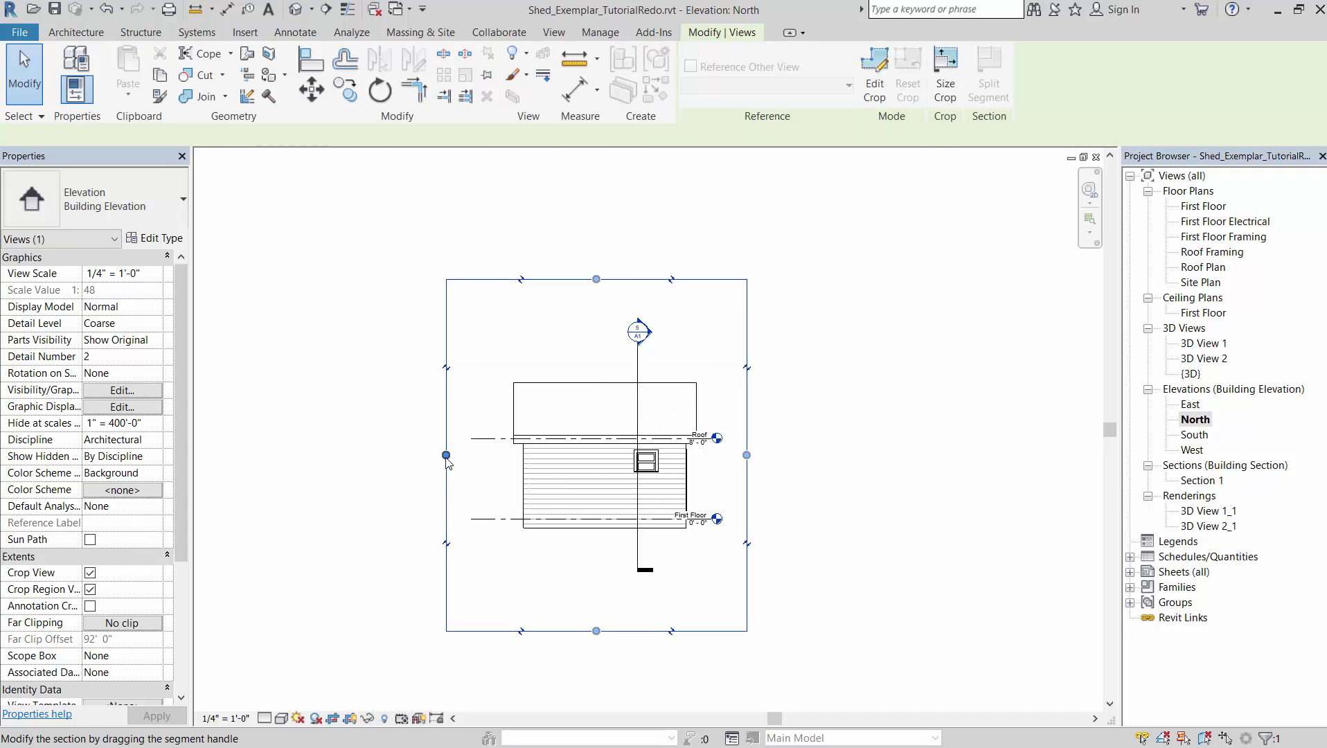
drag(447, 455, 463, 455)
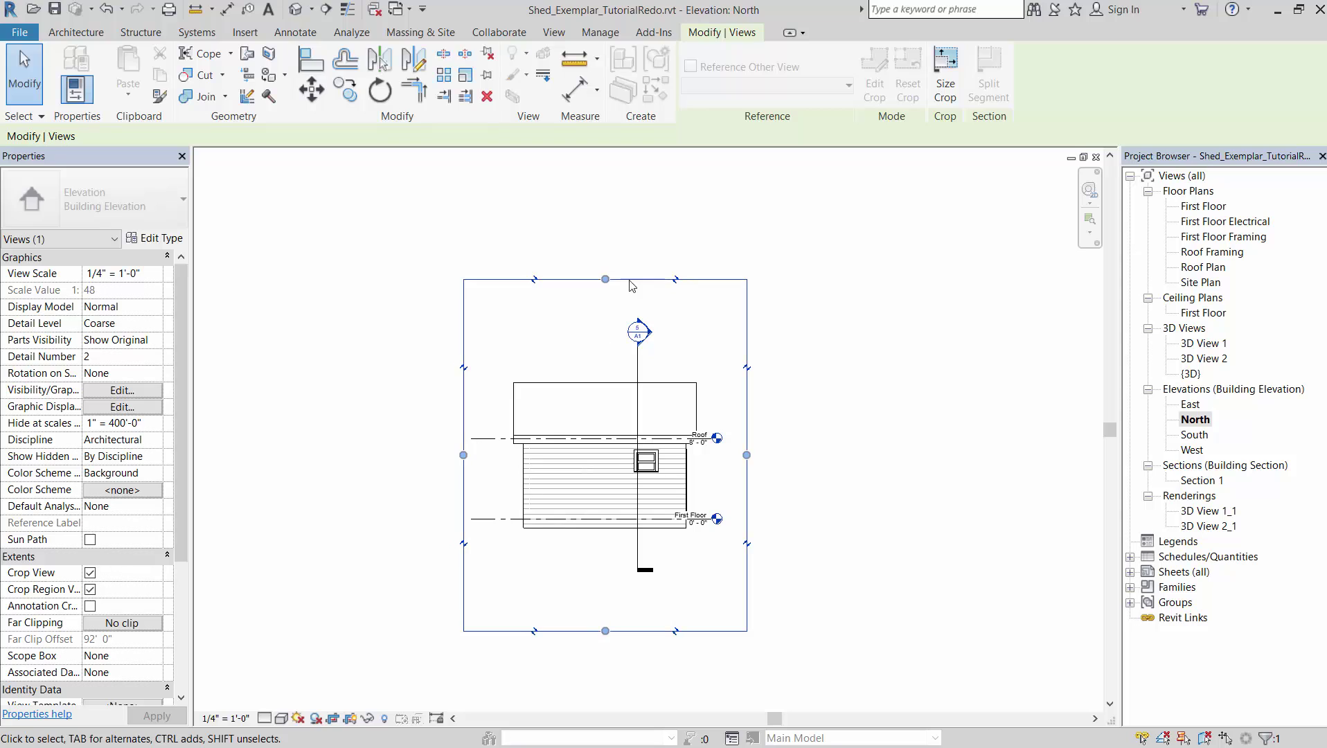
drag(593, 345, 596, 343)
drag(605, 631, 613, 573)
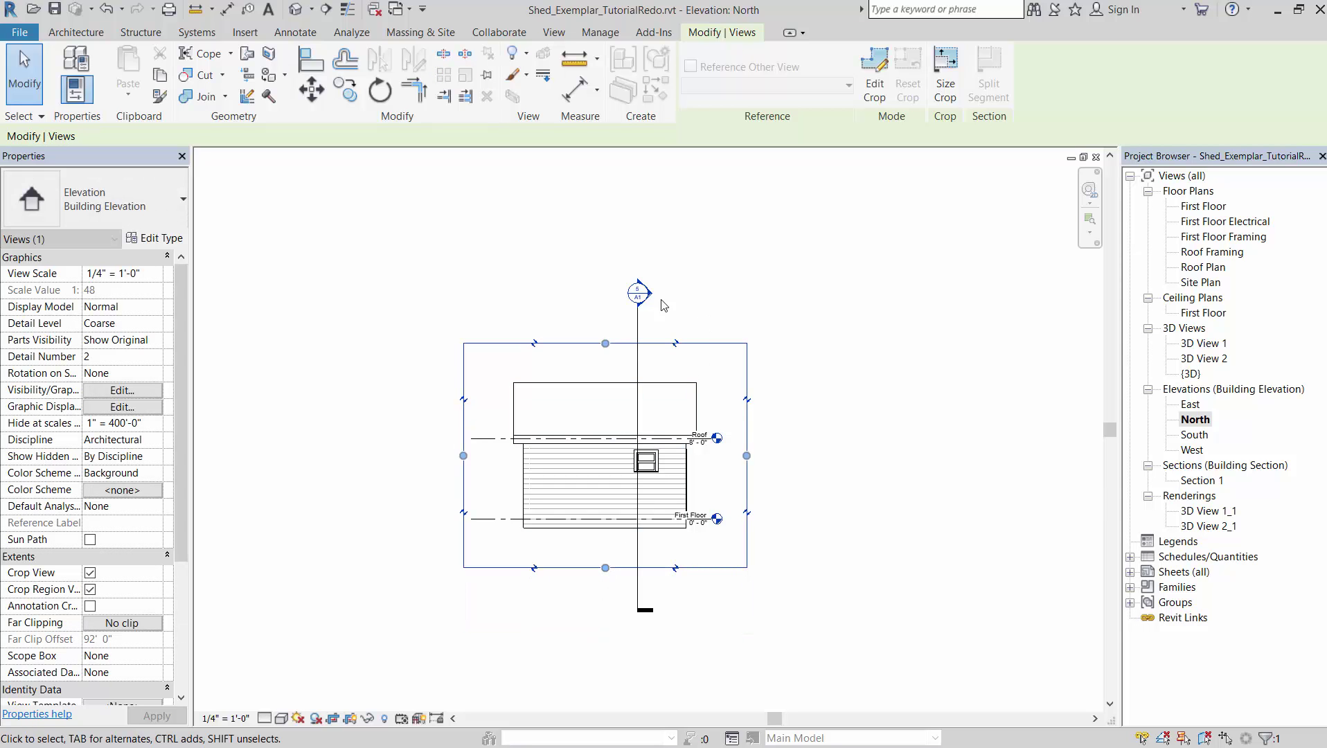
- Hide the Section 1 line as an element in the North elevation
click(639, 359)
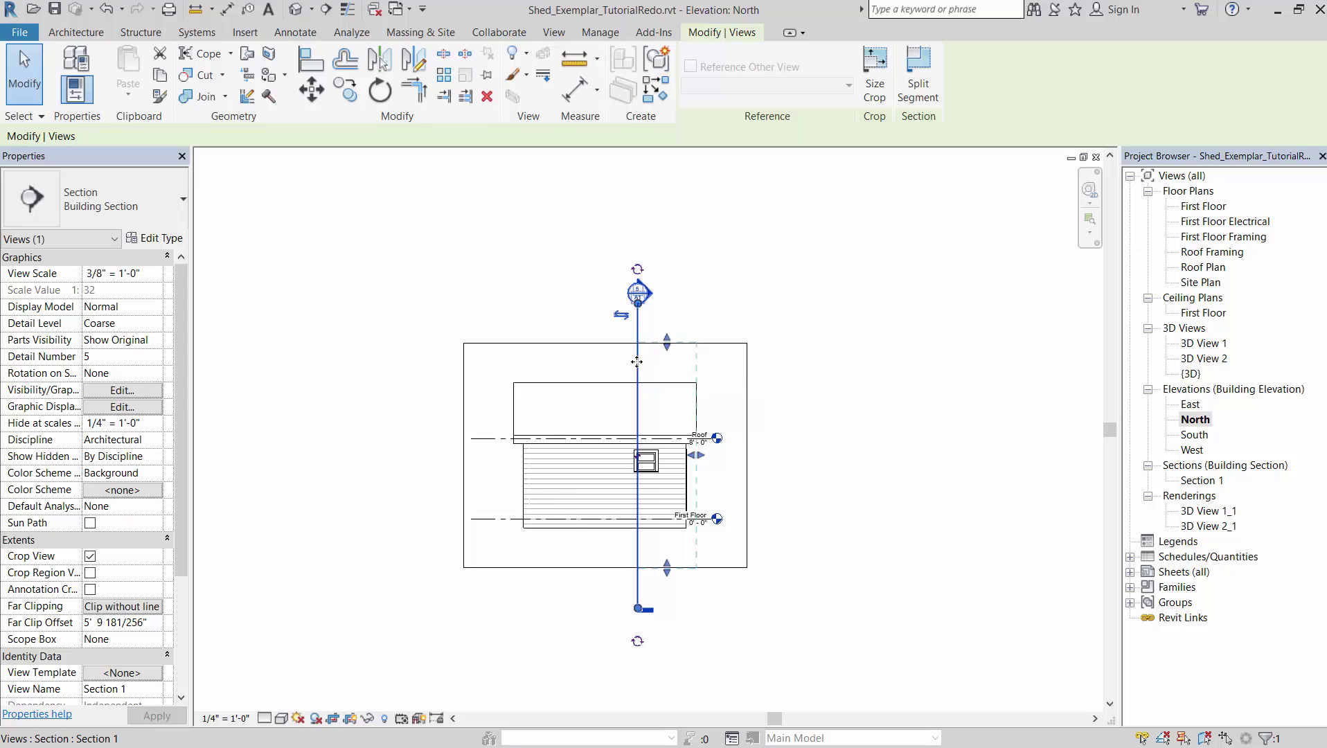
right_click(637, 362)
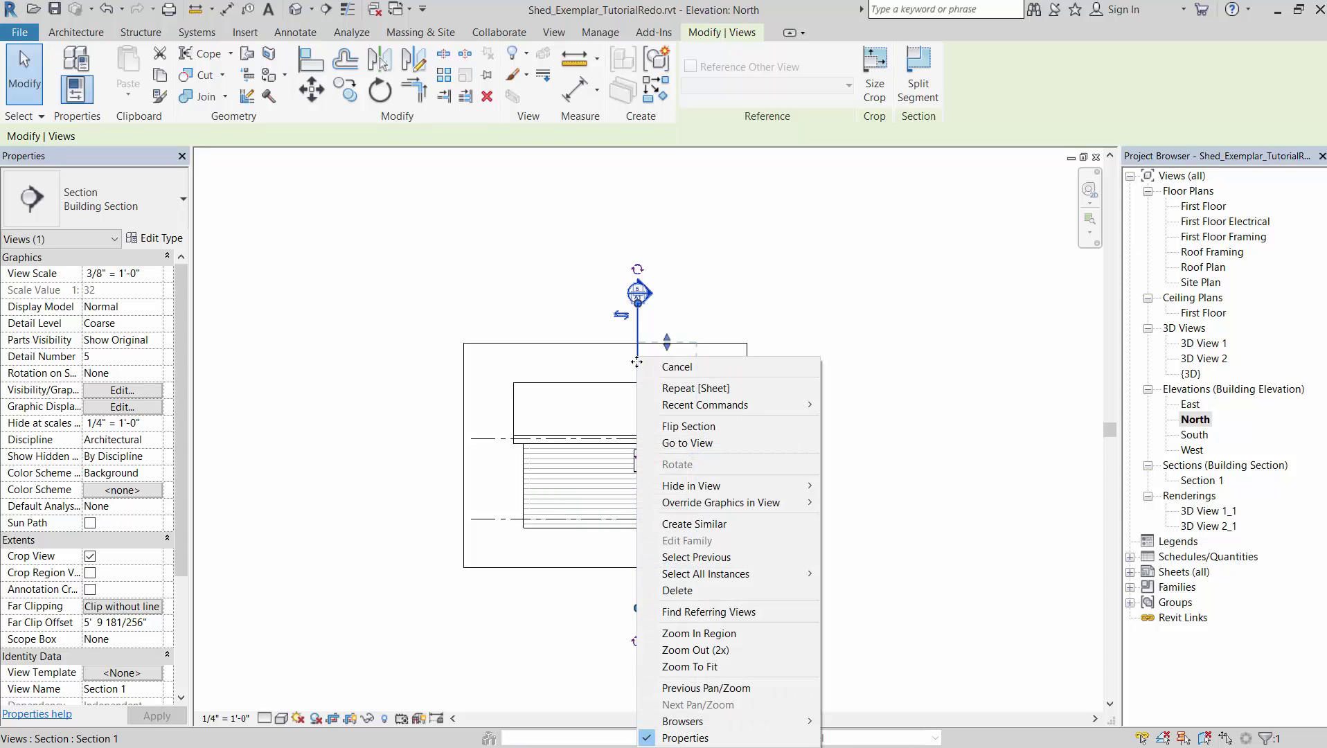
mouse_move(732, 491)
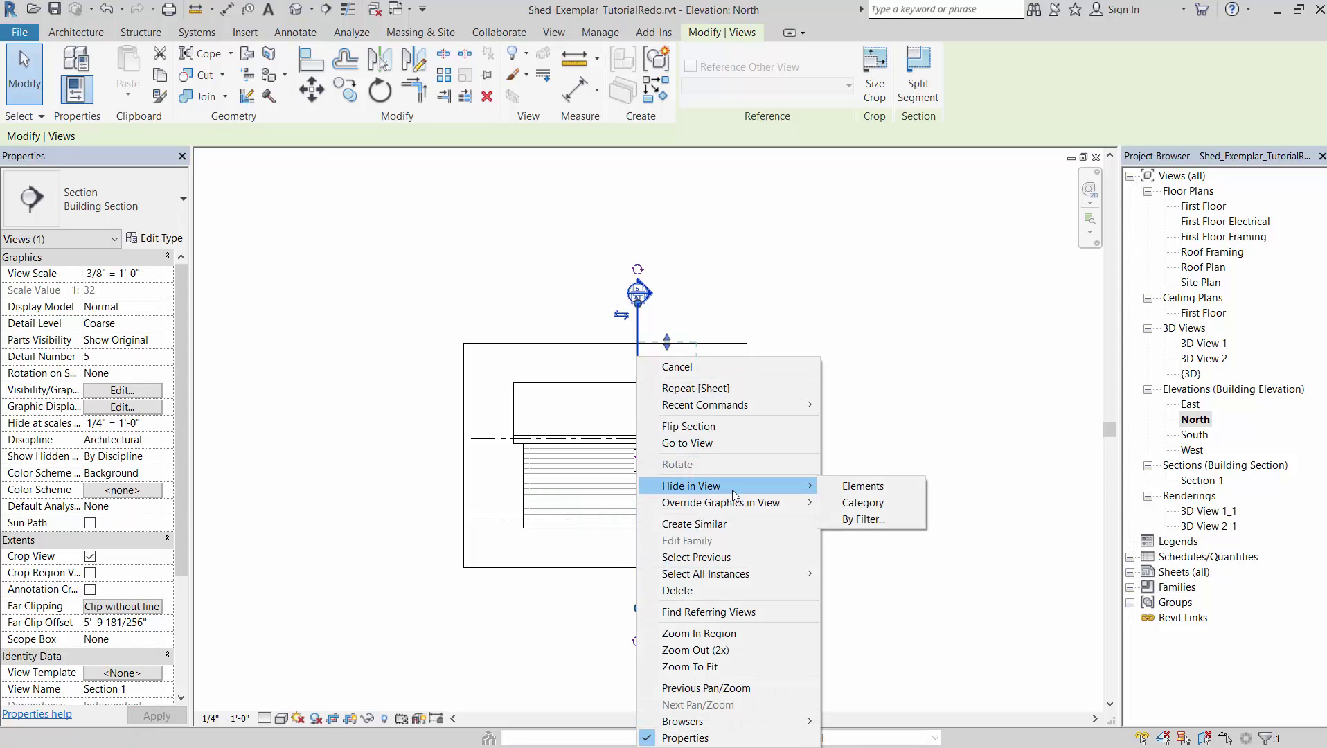
click(861, 486)
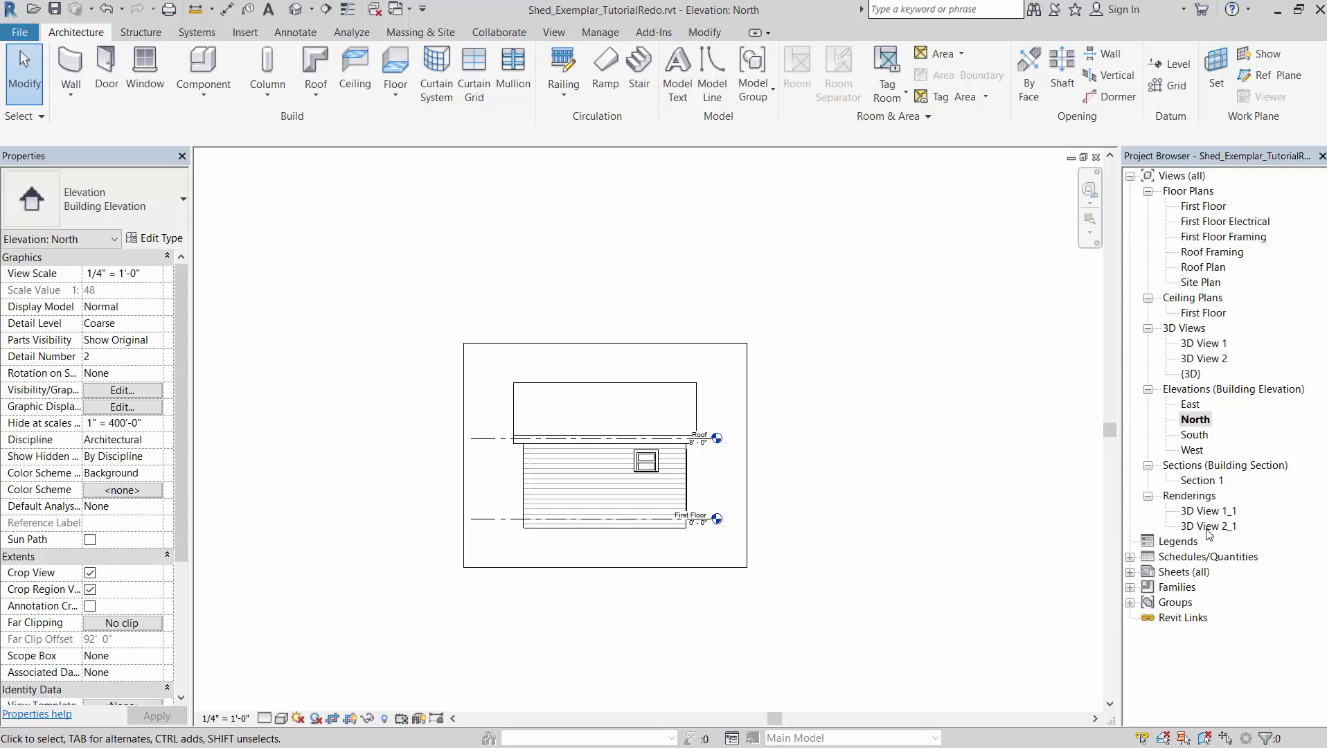
- Reopen sheet A2 to check the cropped North elevation
click(1129, 571)
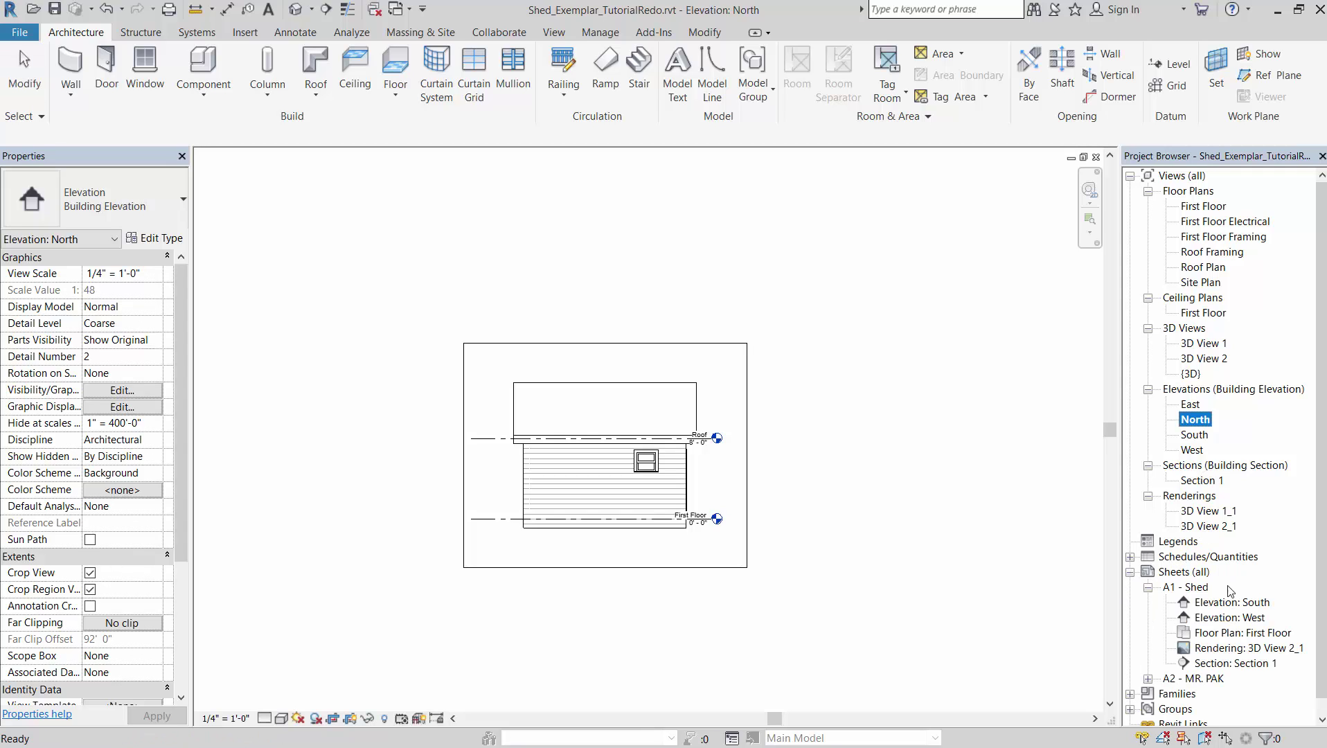
click(1147, 663)
double_click(1193, 663)
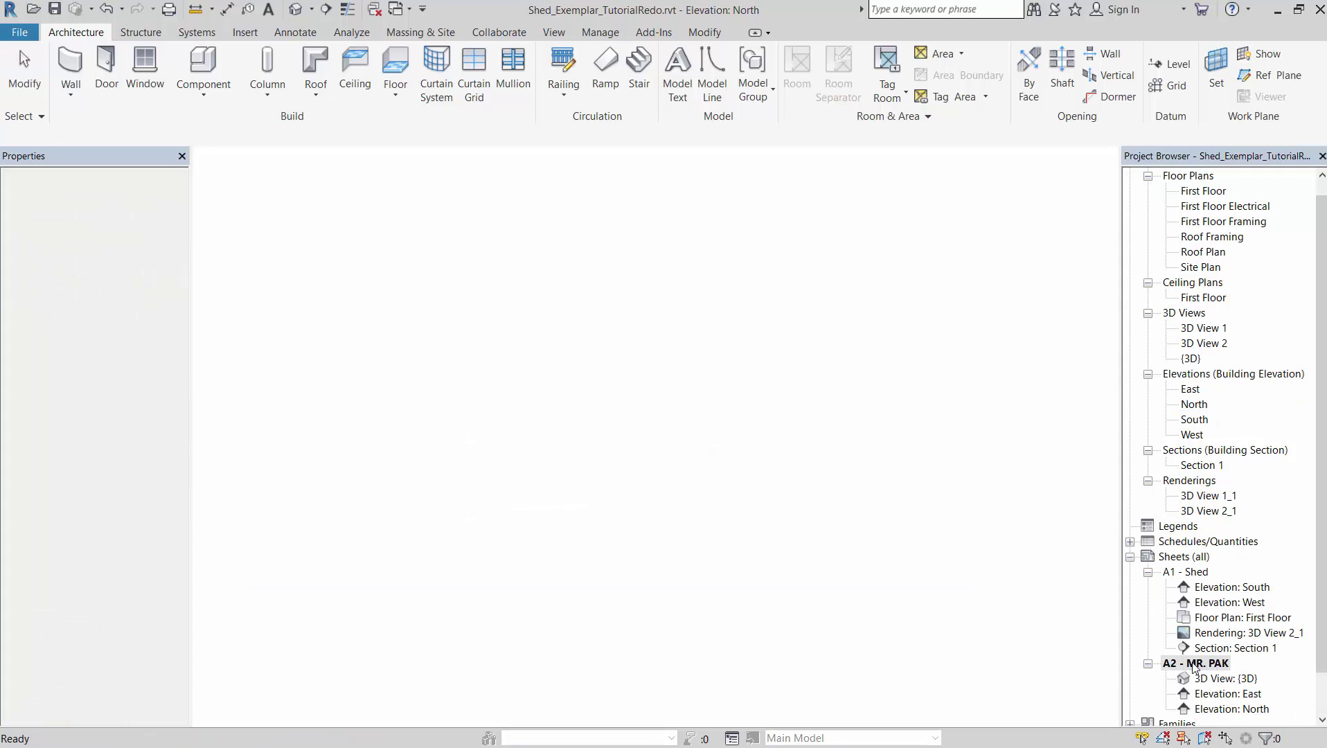
scroll(634, 492, down, 1)
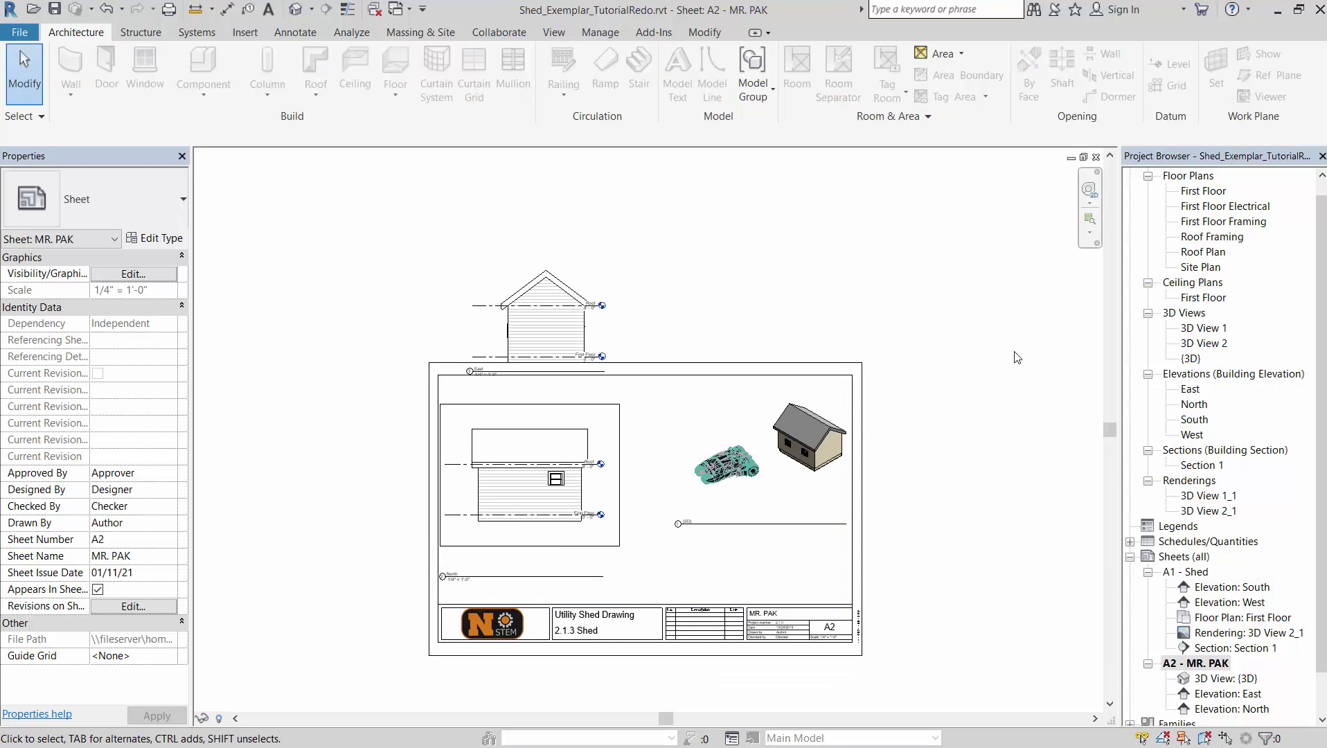
- Set the North viewport's view scale to 1/2" = 1'-0"
click(591, 405)
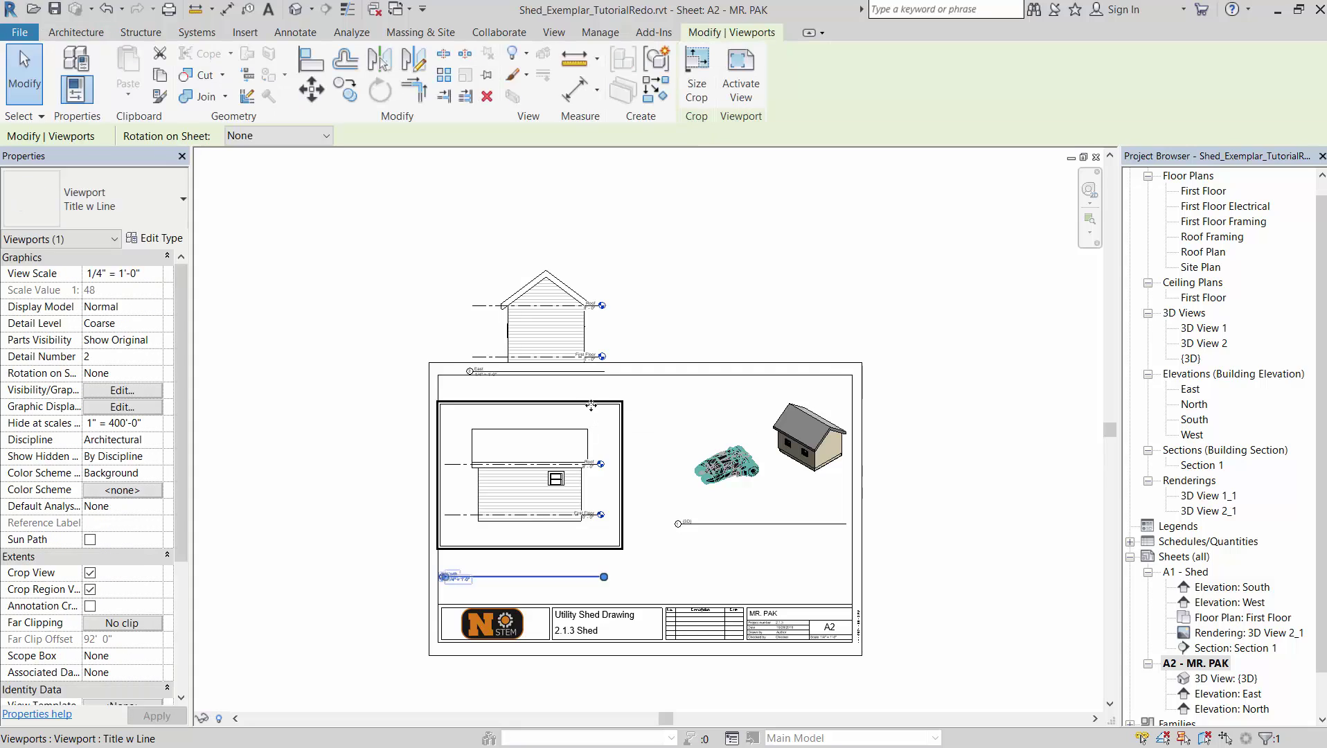
click(145, 275)
click(156, 274)
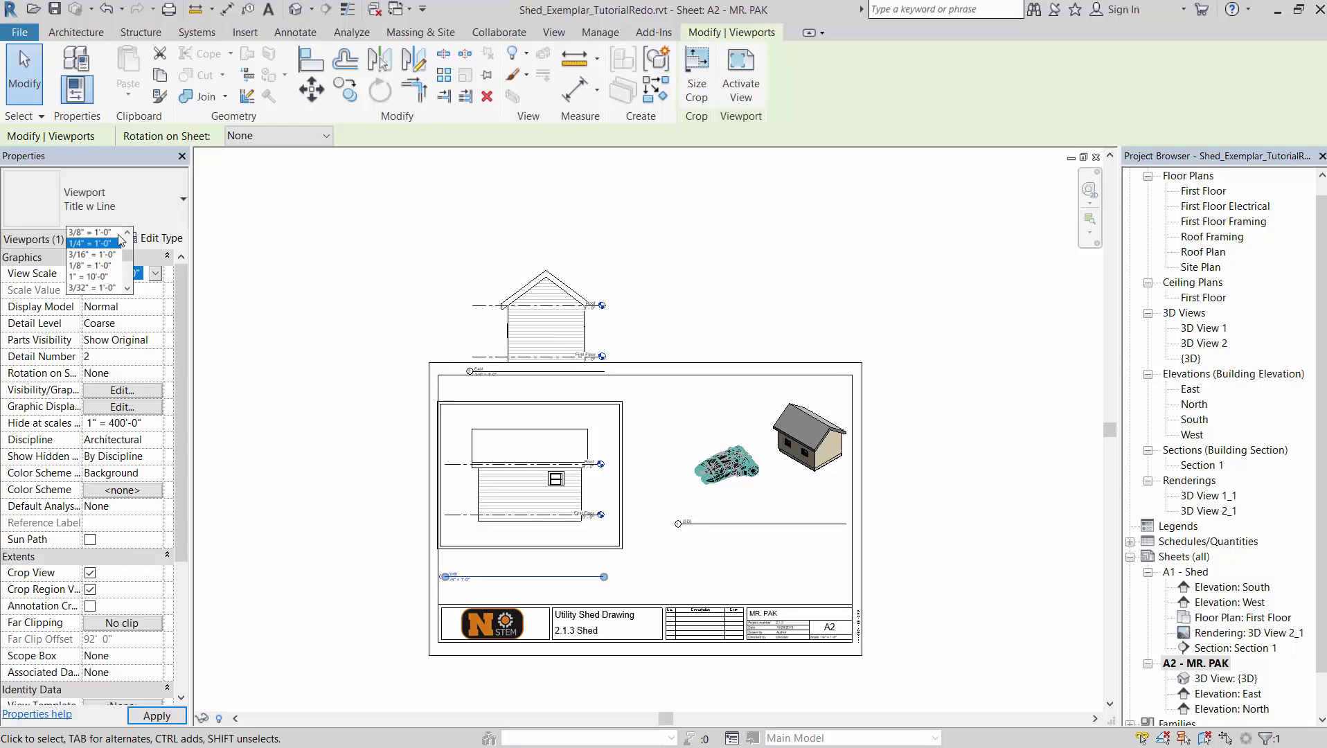
scroll(121, 241, up, 2)
click(109, 239)
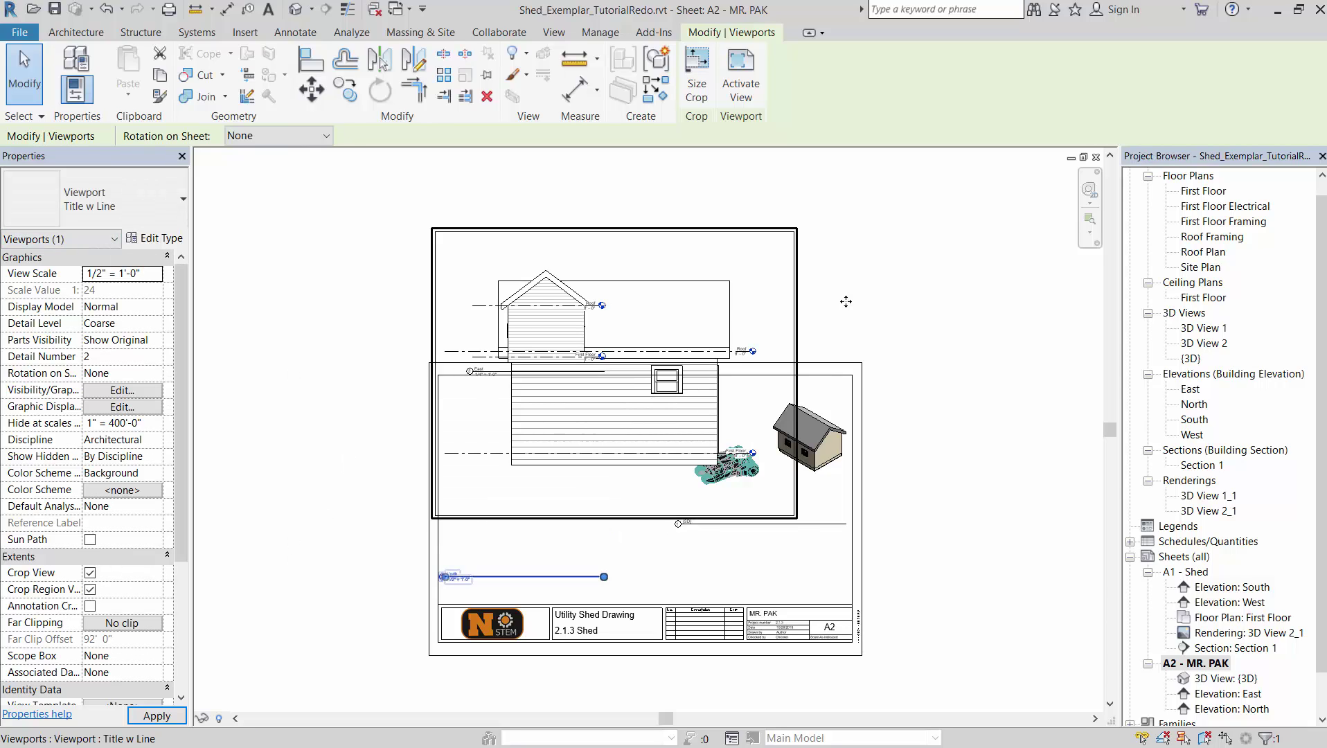
scroll(838, 305, down, 1)
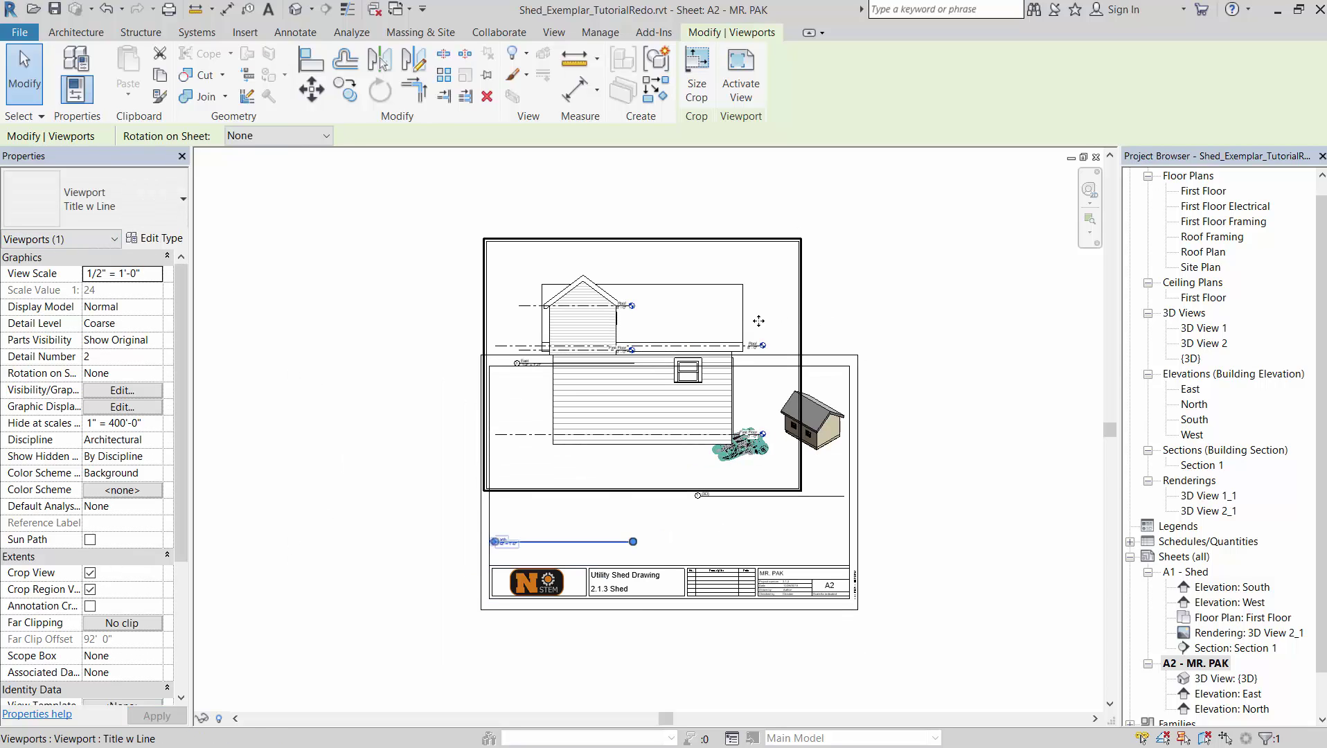
- Set the North viewport's view scale to 1/8" = 1'-0"
click(154, 274)
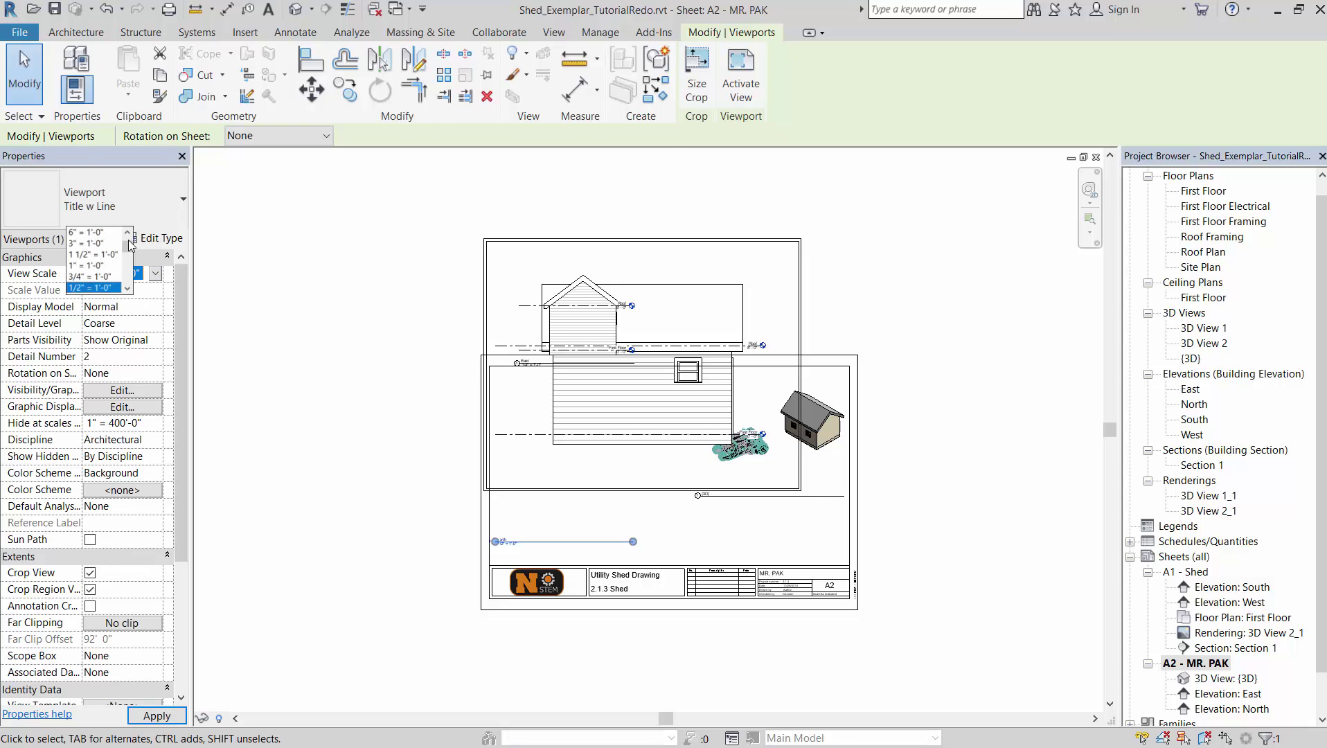
click(126, 289)
click(126, 289)
click(126, 288)
click(126, 288)
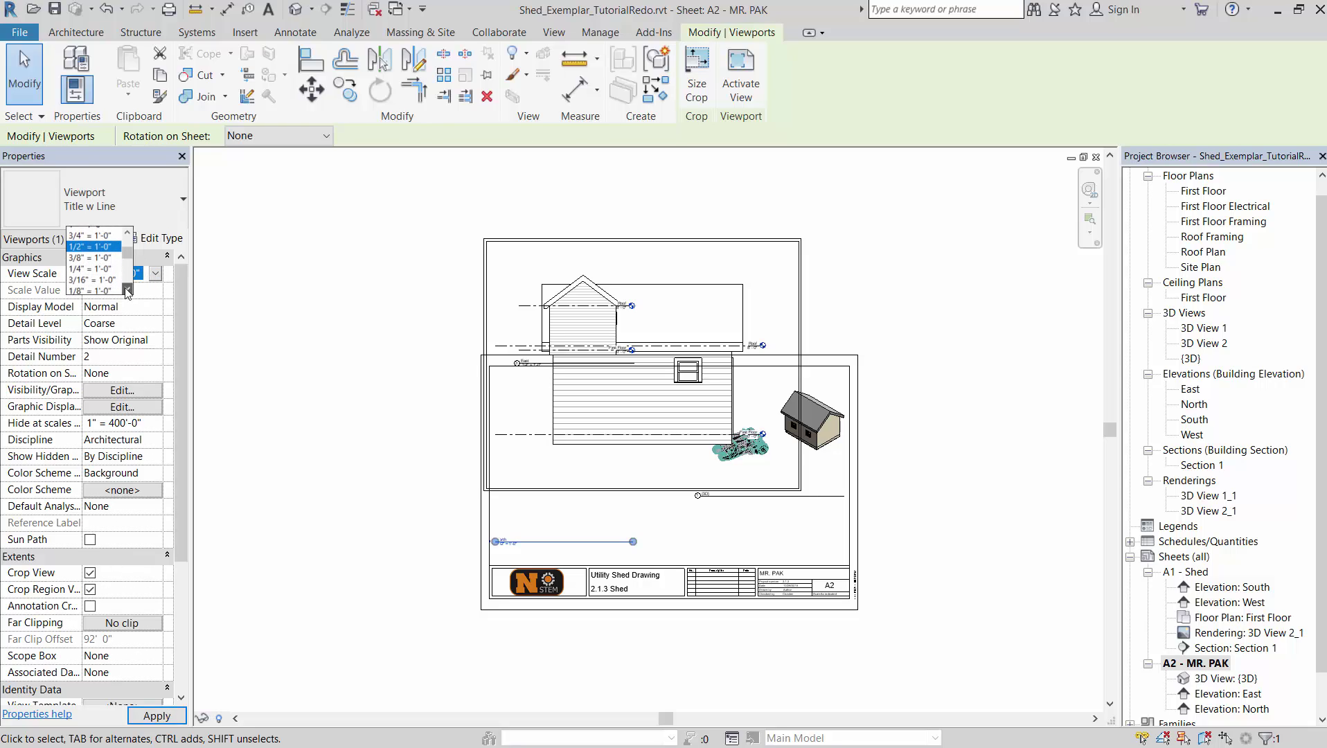
click(103, 288)
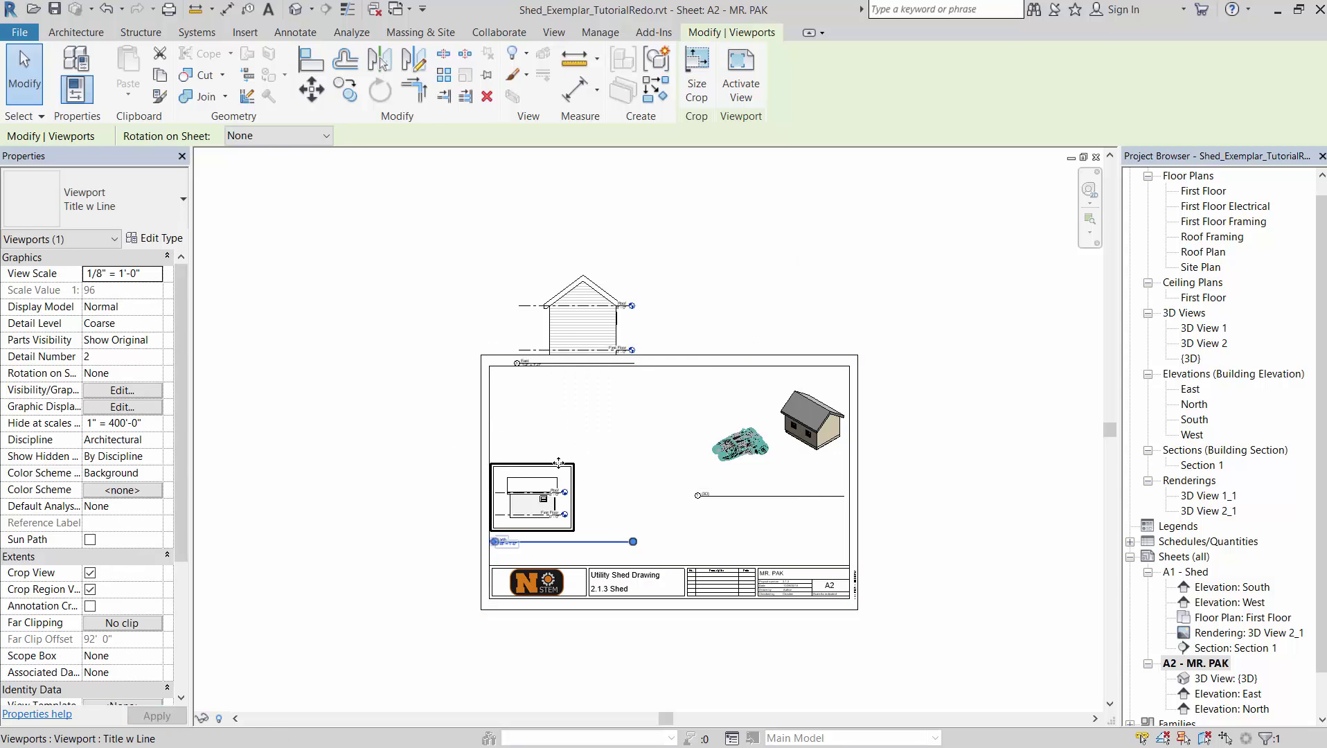
- Move the North viewport towards the middle of the sheet and shorten its title line to the viewport's width
drag(559, 462, 661, 463)
scroll(676, 513, up, 1)
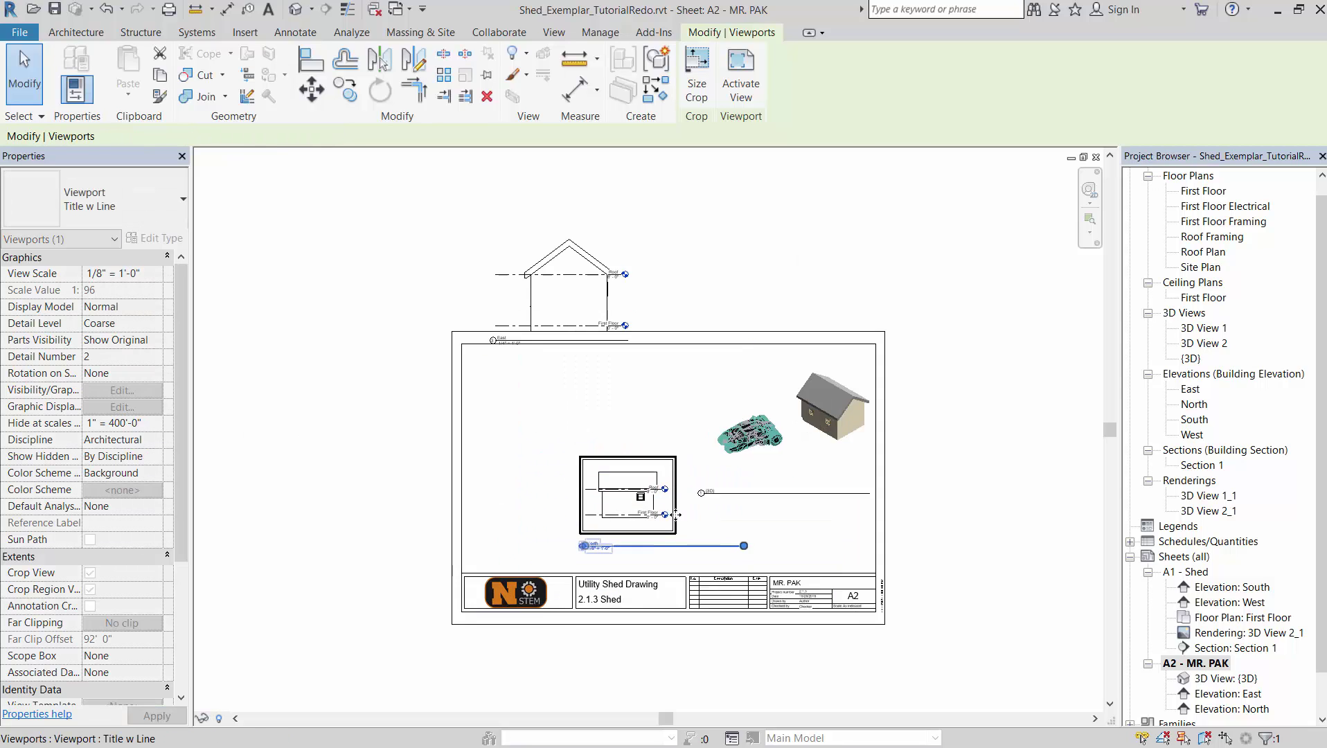
scroll(676, 514, up, 2)
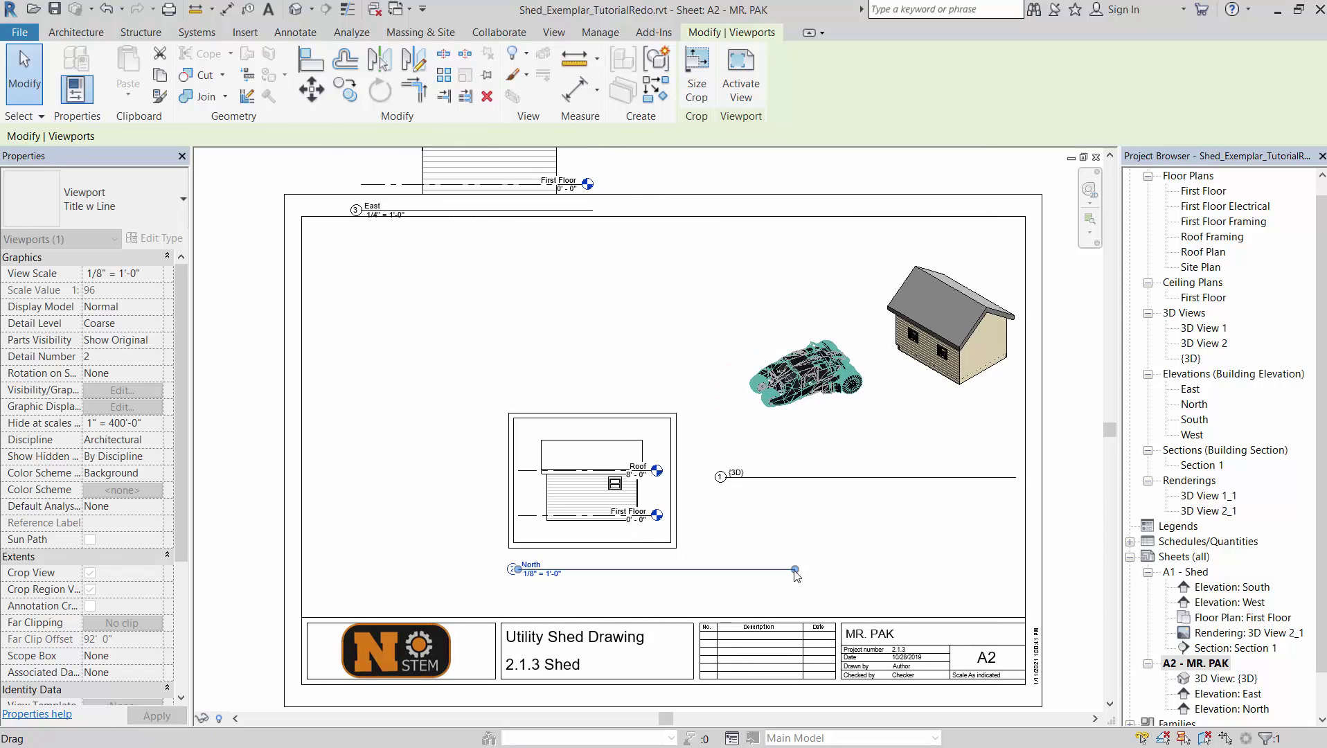
drag(795, 569, 668, 570)
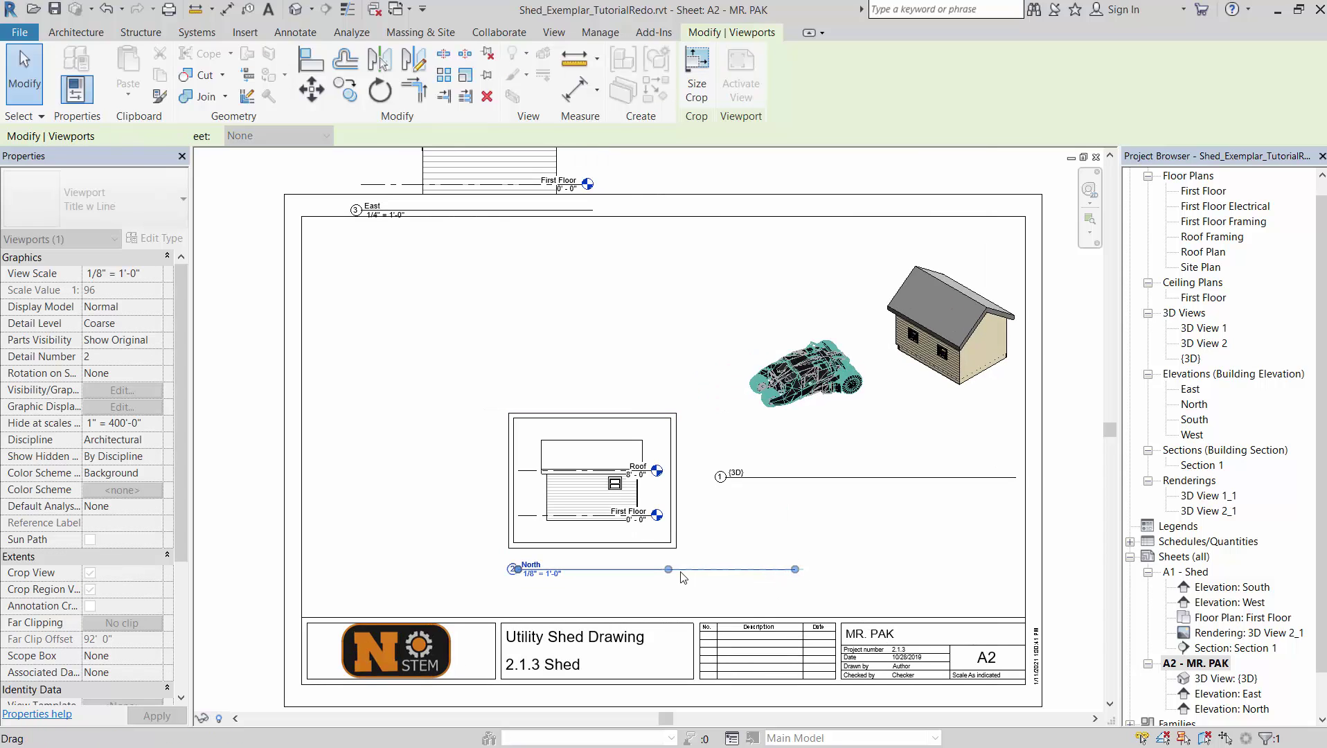
click(1057, 565)
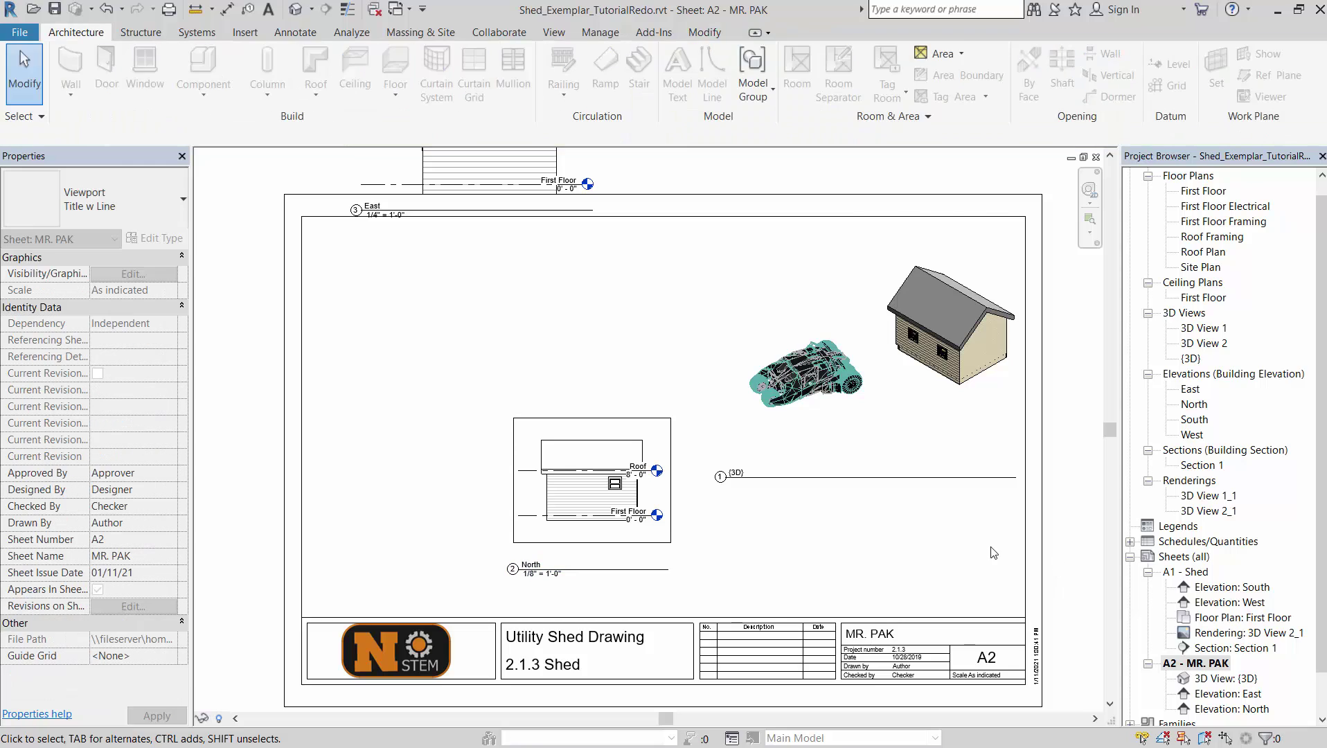
- Hide the crop region in the North elevation and return to sheet A2
click(626, 428)
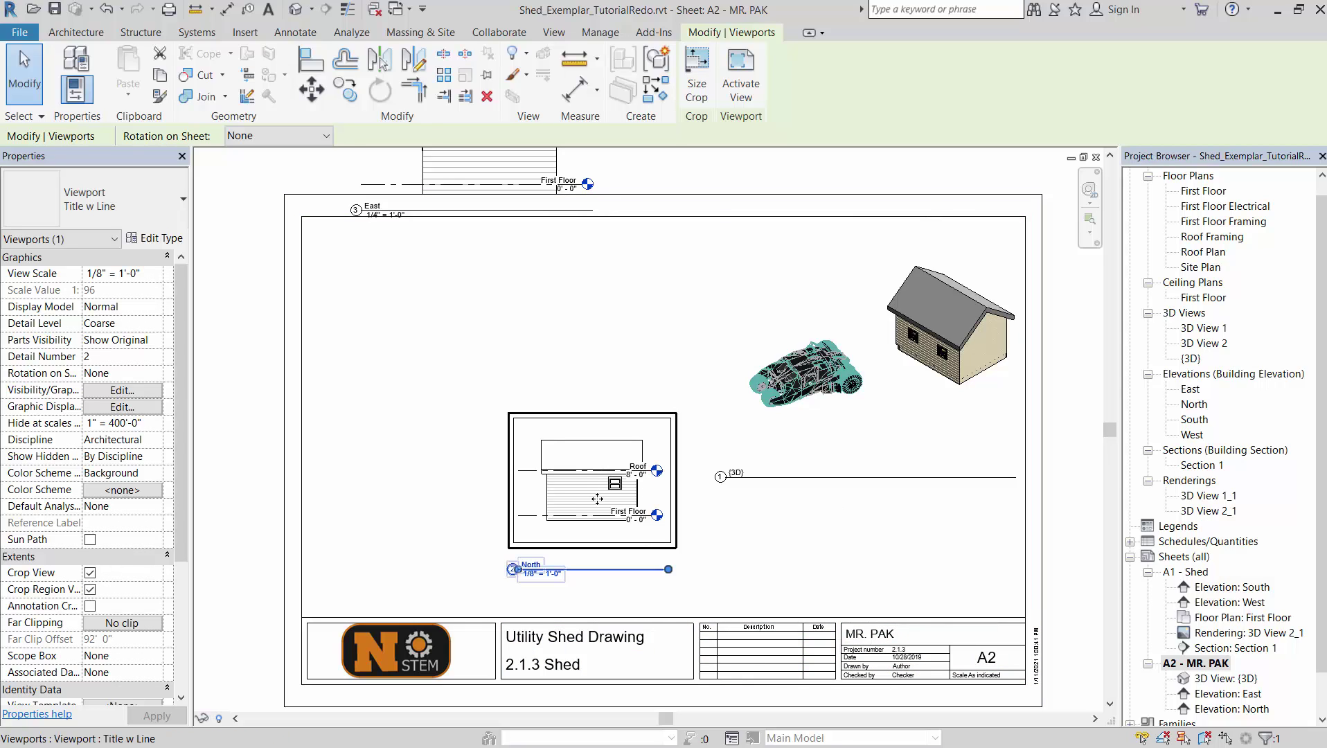
double_click(1193, 405)
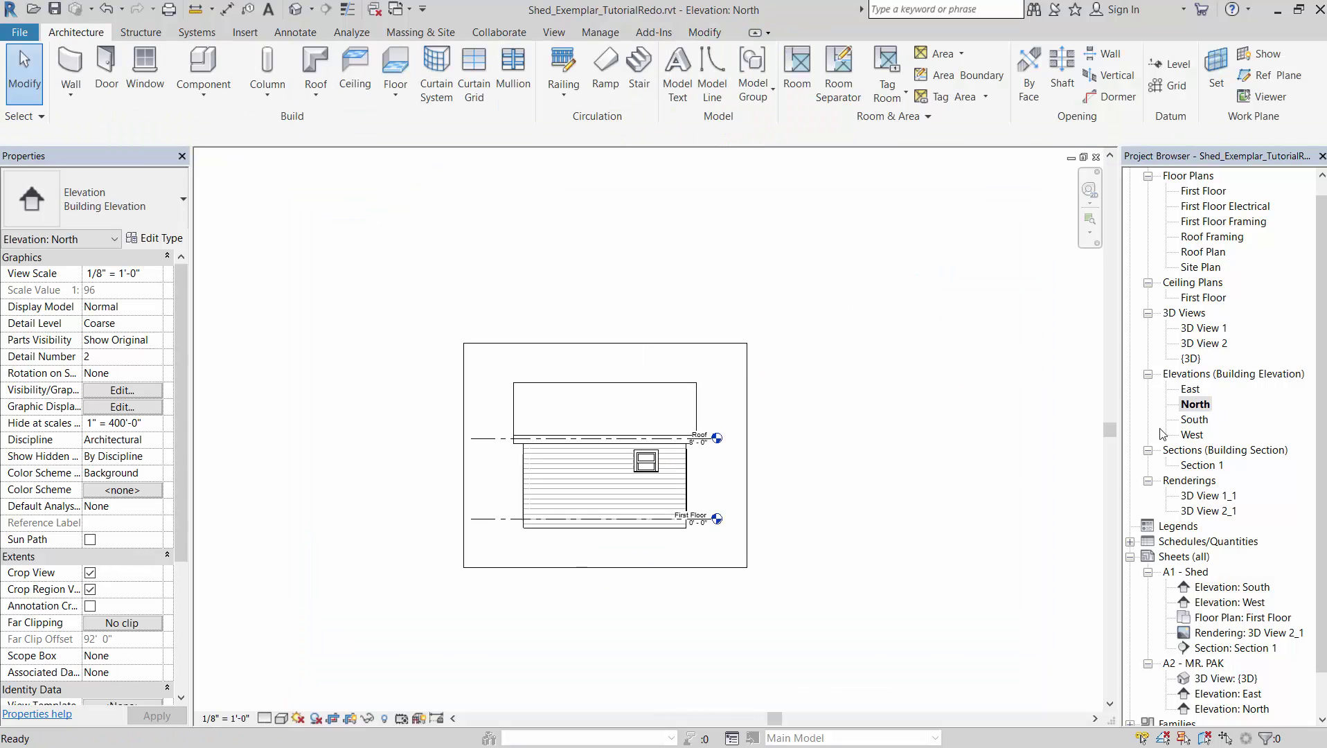
click(351, 719)
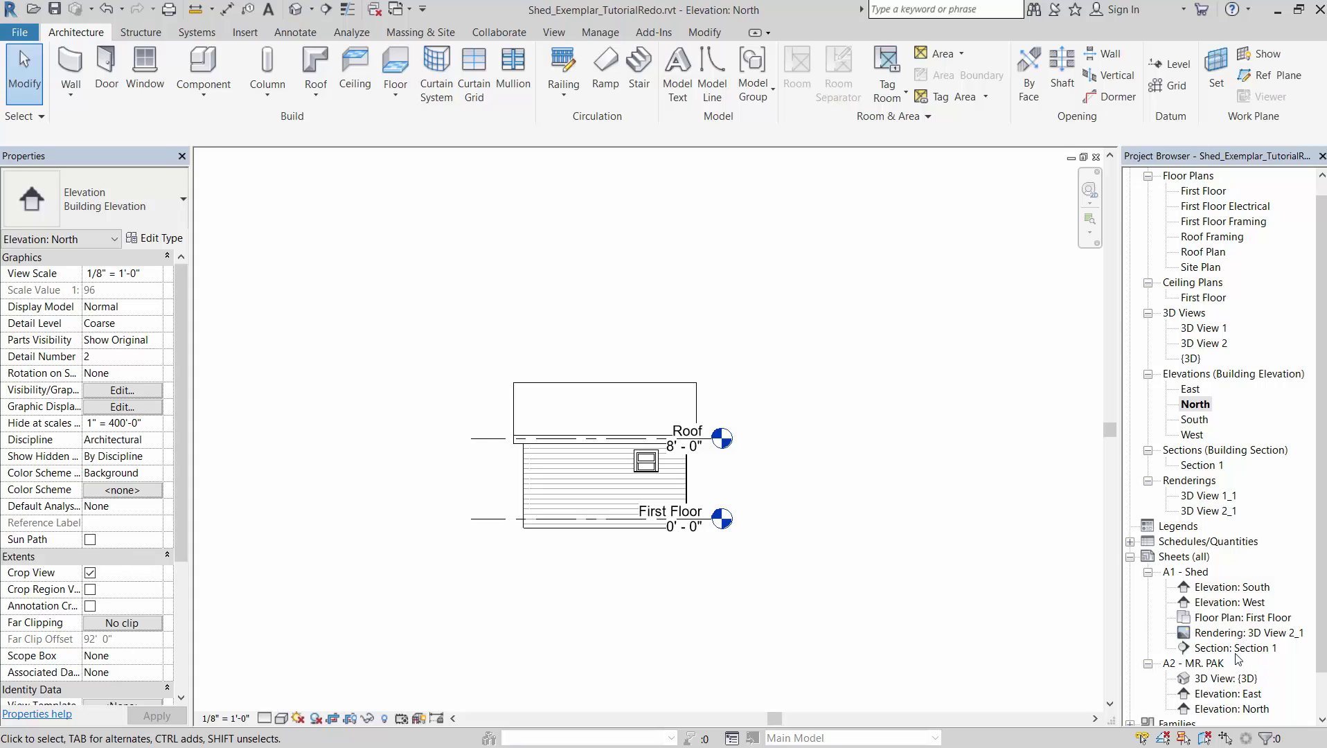
scroll(1238, 659, down, 2)
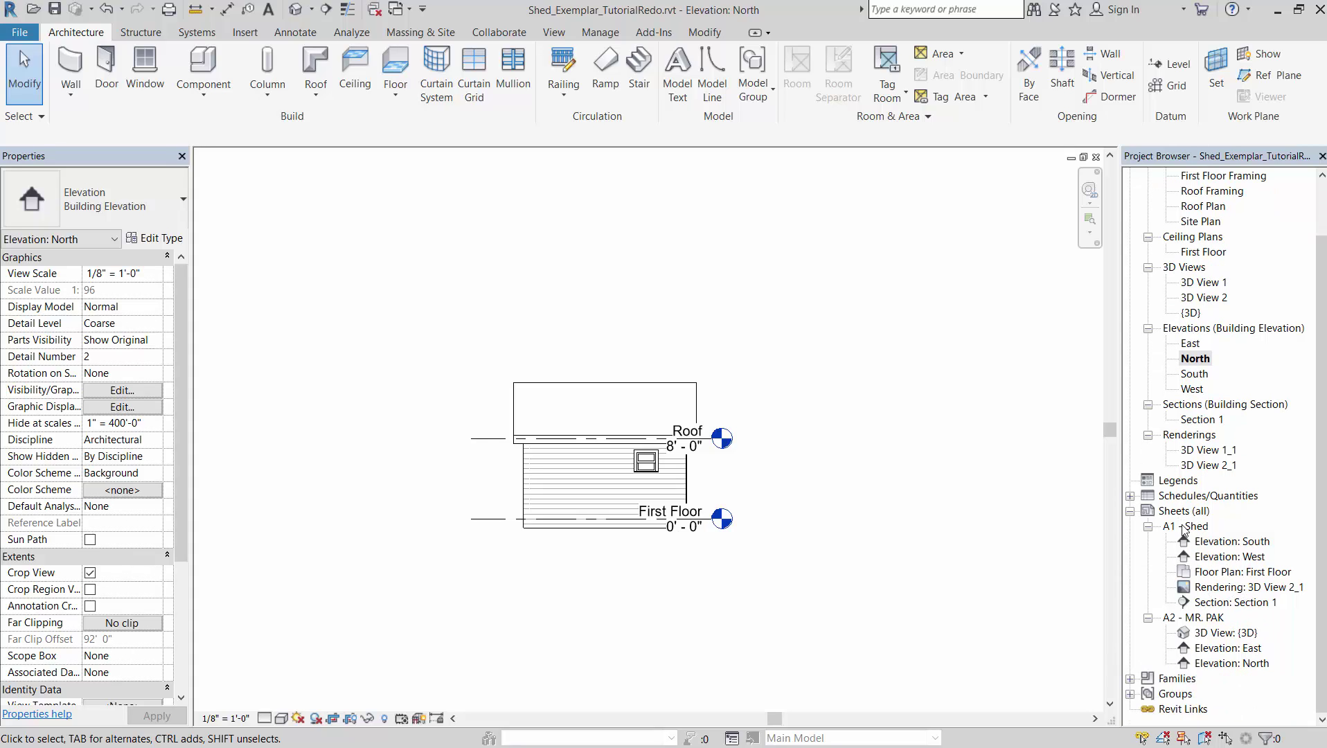
double_click(1200, 618)
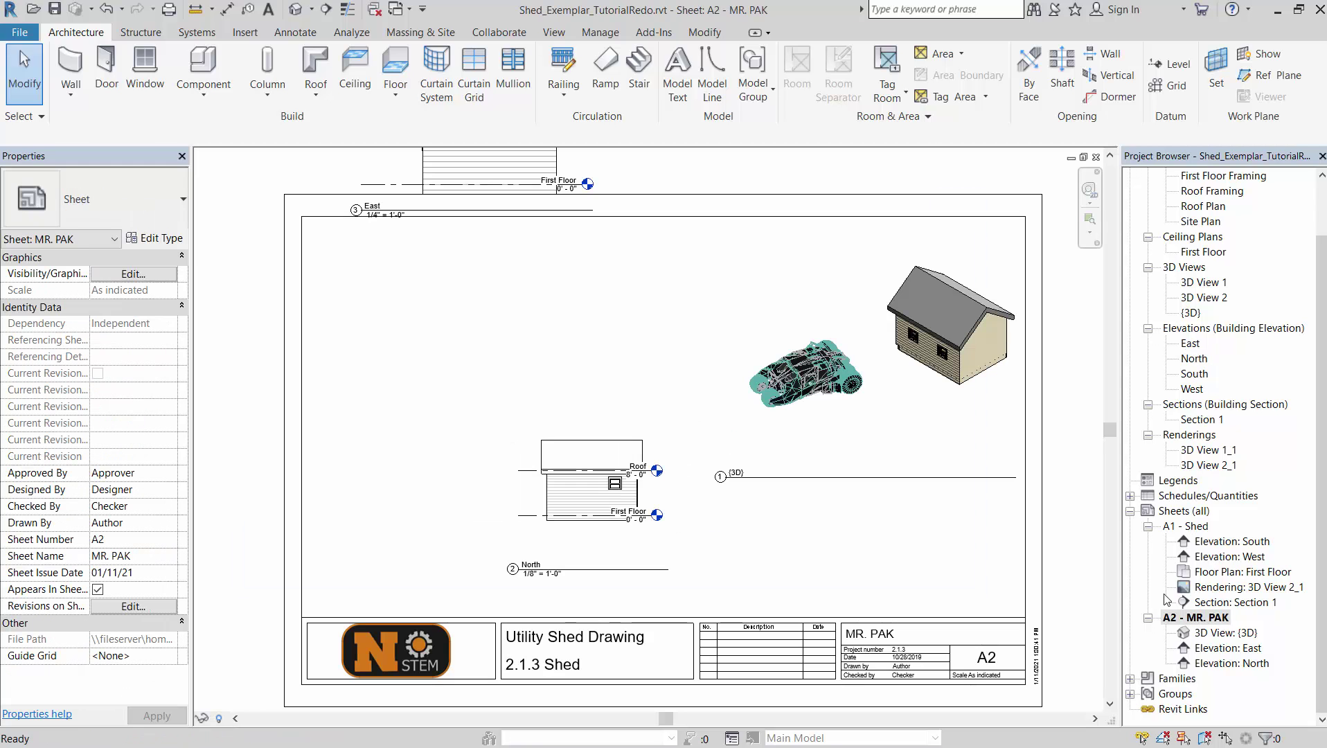
- Move the East elevation viewport onto sheet A2, directly above the North elevation
click(777, 487)
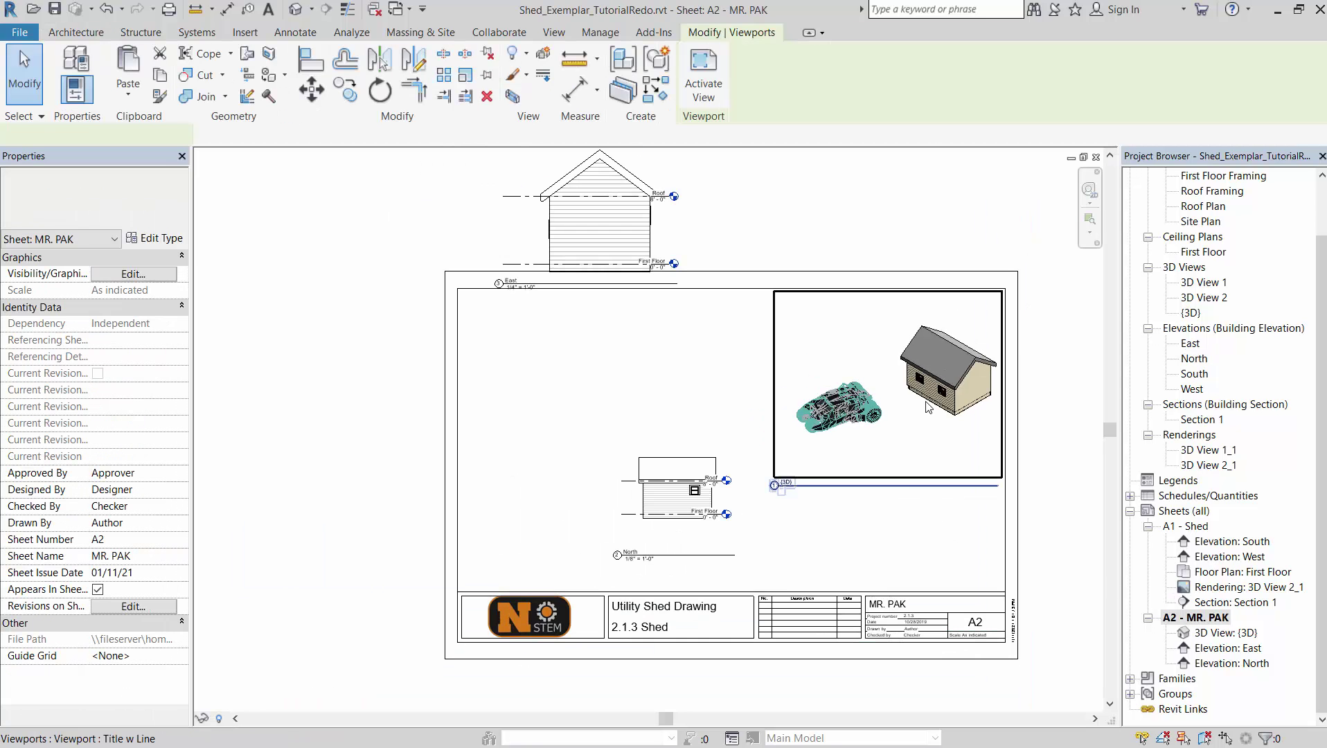
click(600, 203)
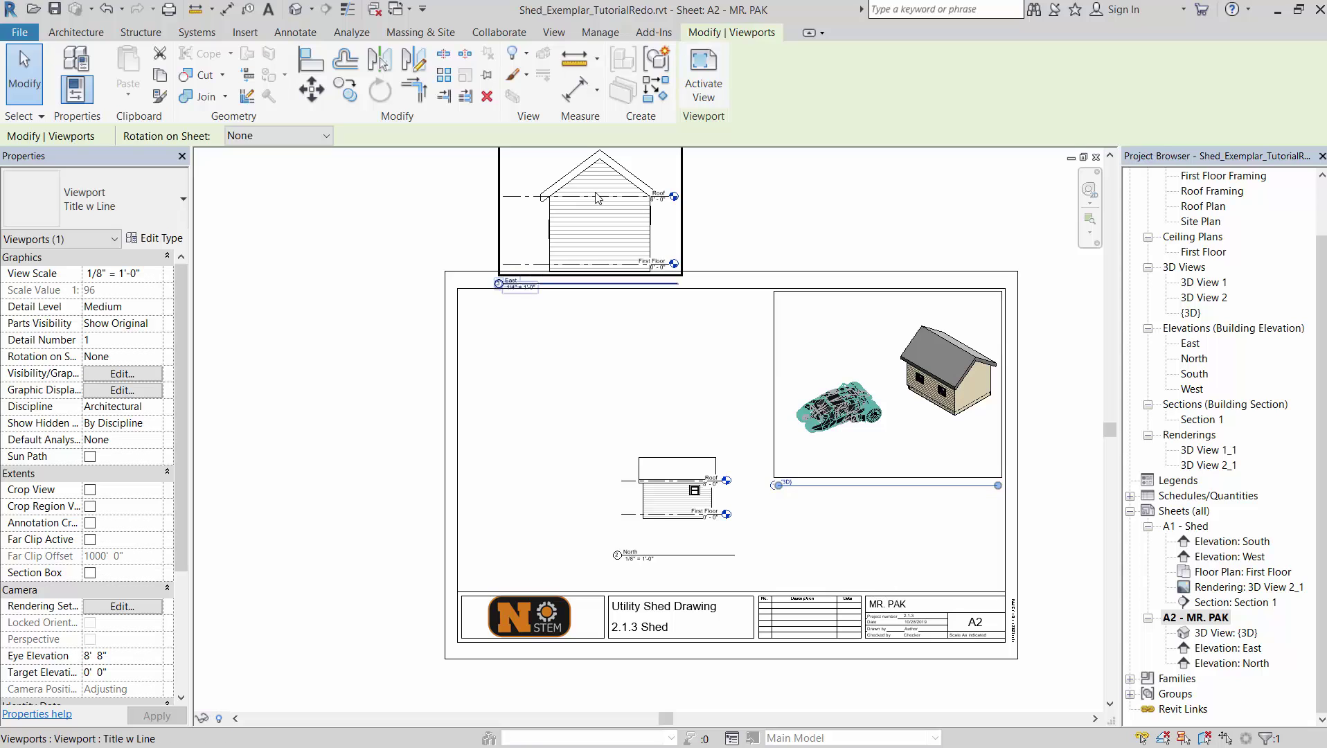
drag(610, 214, 686, 371)
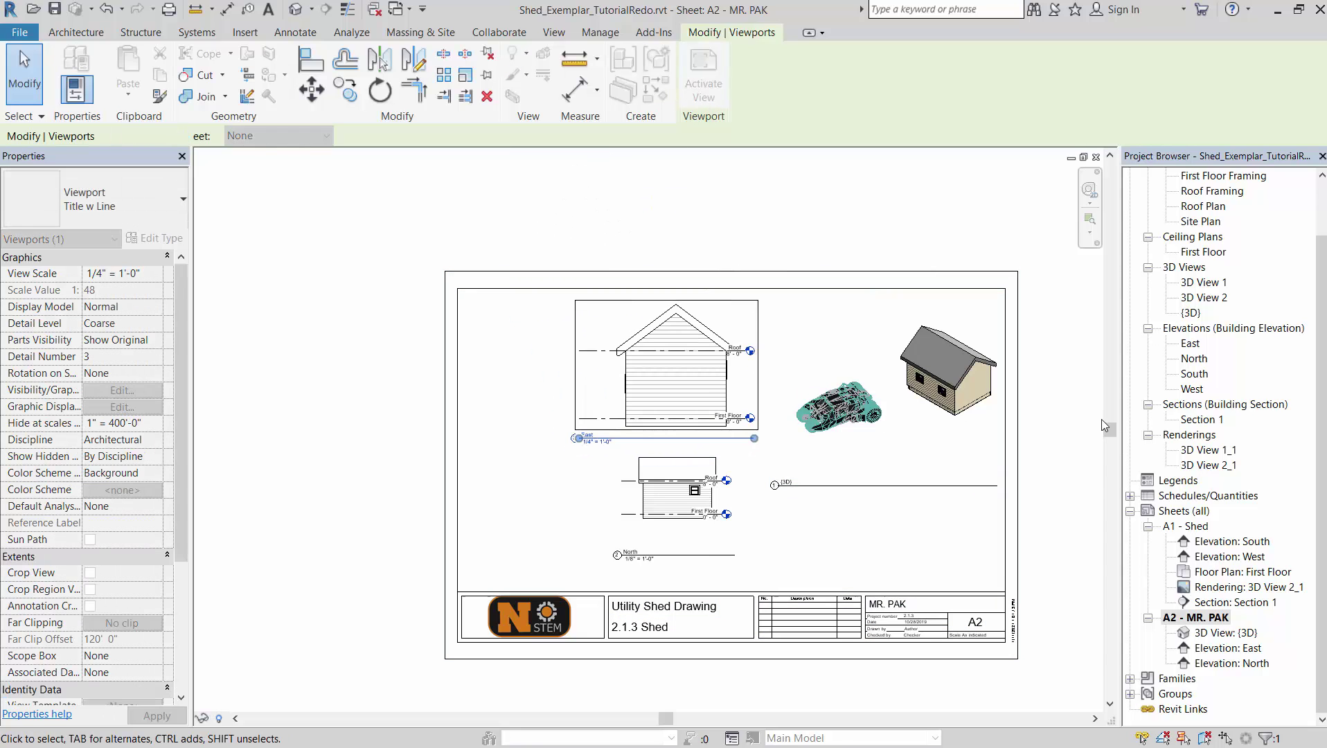